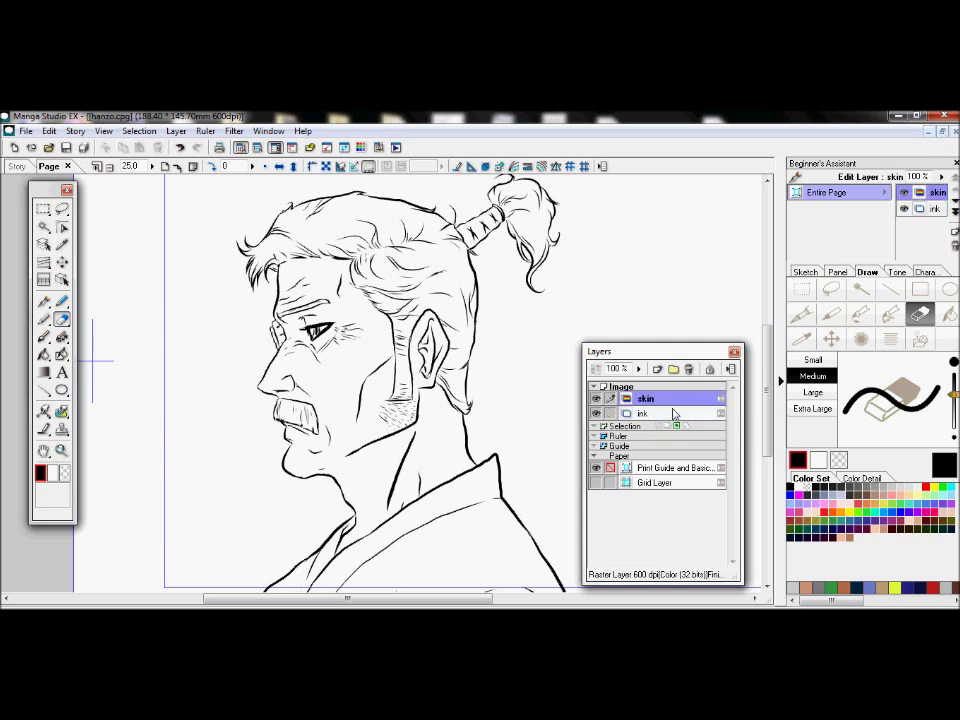
# Set up the marker pen with a light peach skin colour of H 25, S 48%, V 100%.
pyautogui.click(832, 315)
pyautogui.click(855, 480)
pyautogui.click(813, 479)
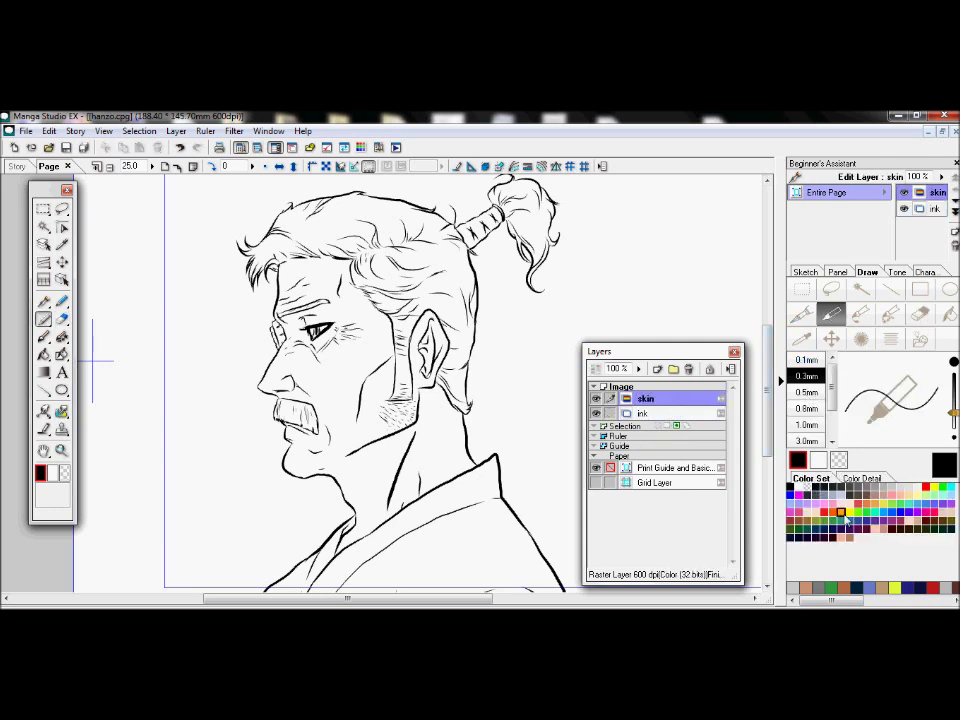
pyautogui.click(900, 495)
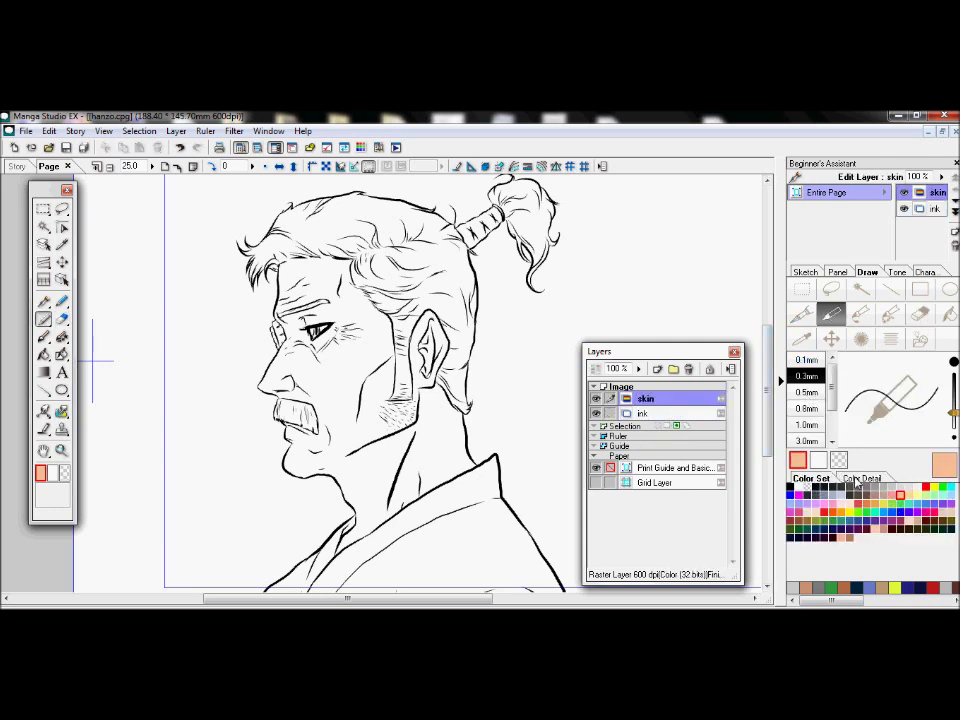
pyautogui.click(855, 479)
# Enlarge the marker to 3.0 mm and start painting the cheek on the skin layer.
pyautogui.click(806, 392)
pyautogui.click(806, 408)
pyautogui.click(806, 424)
pyautogui.click(806, 440)
pyautogui.moveTo(372, 352); pyautogui.dragTo(352, 432)
# Move the skin layer beneath the ink layer and paint around the eye, reducing the marker to 1.0 mm.
pyautogui.moveTo(645, 398); pyautogui.dragTo(671, 420)
pyautogui.moveTo(360, 351)
pyautogui.mouseDown()
pyautogui.moveTo(353, 323)
pyautogui.moveTo(303, 358)
pyautogui.mouseUp()
pyautogui.click(806, 424)
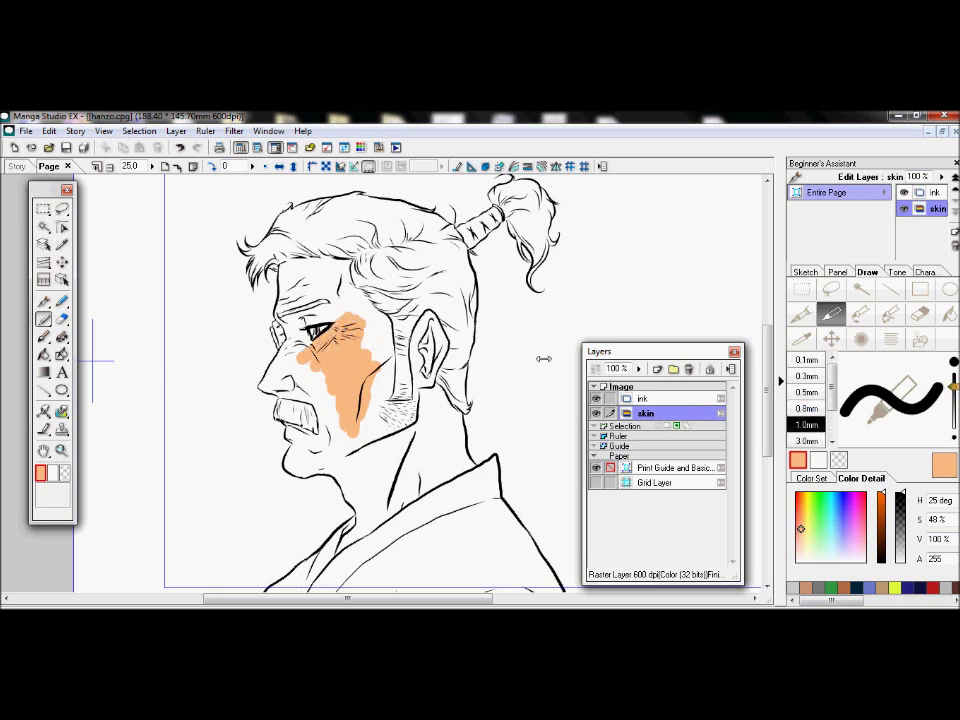
pyautogui.hotkey('ctrl', '+')
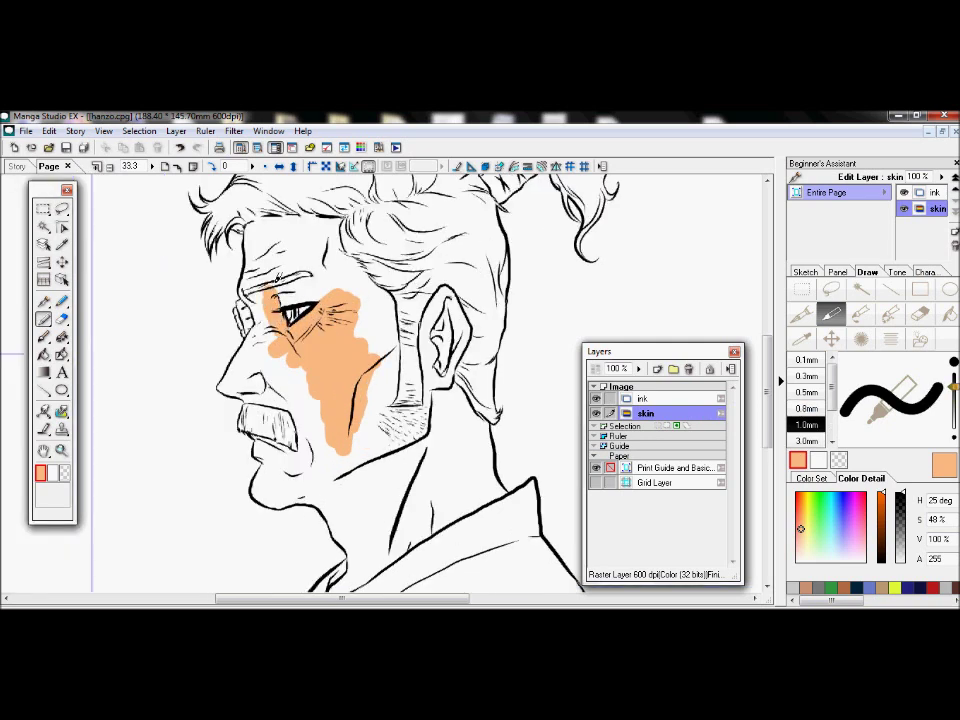
# Add a 600 dpi raster layer in 32-bit colour beneath the skin layer.
pyautogui.click(657, 369)
pyautogui.click(466, 366)
pyautogui.click(489, 399)
pyautogui.click(513, 466)
# Fill the new bottom layer with a light gray as a backdrop for the drawing.
pyautogui.click(947, 315)
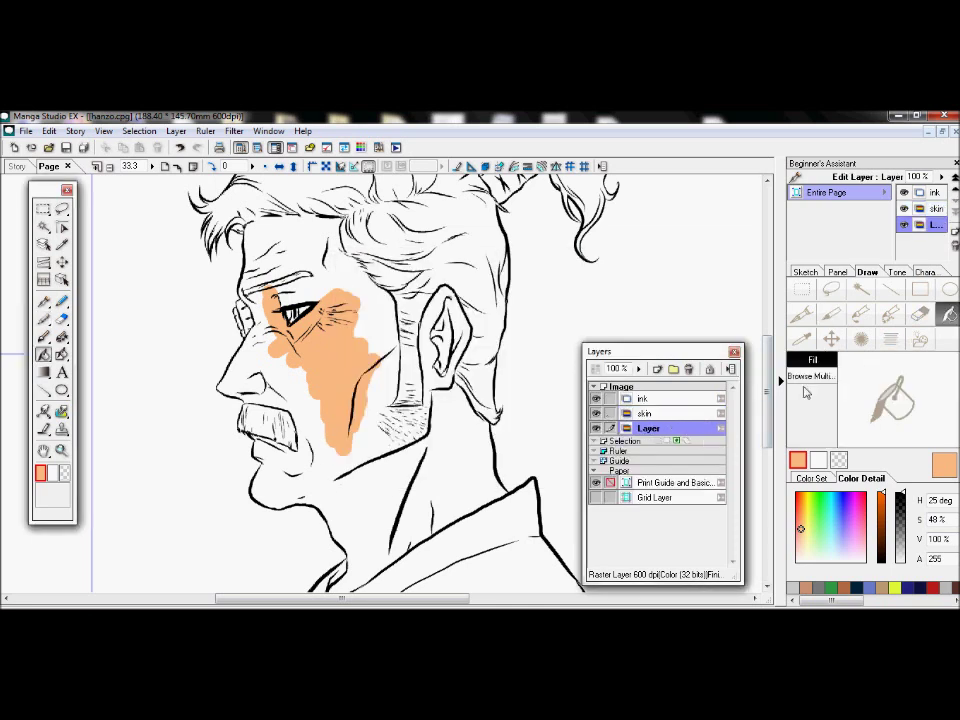
pyautogui.click(811, 478)
pyautogui.click(867, 487)
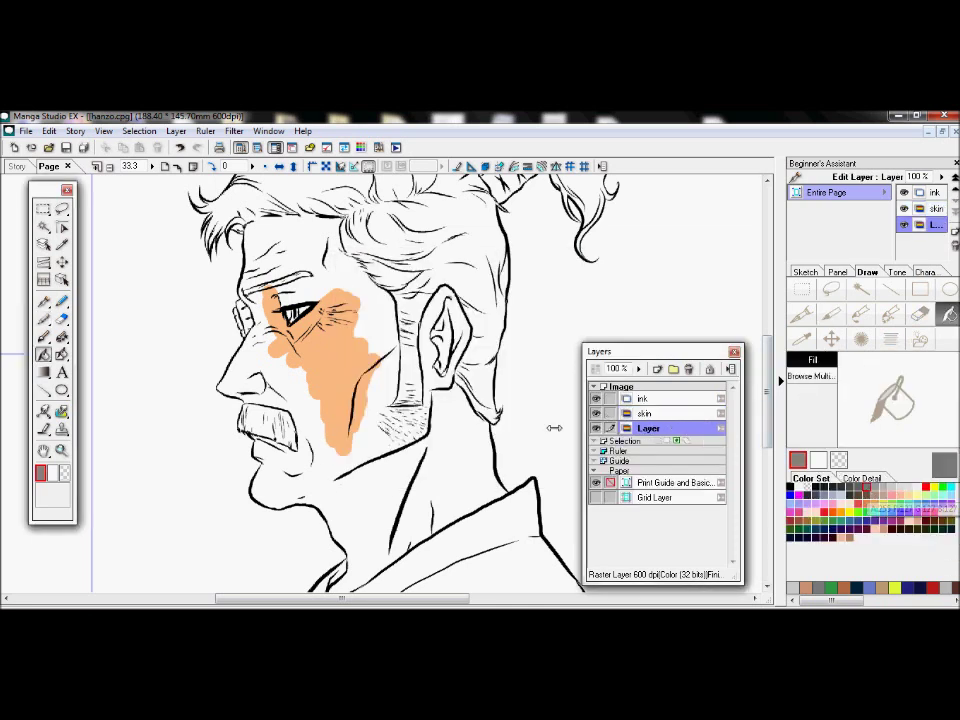
pyautogui.click(528, 426)
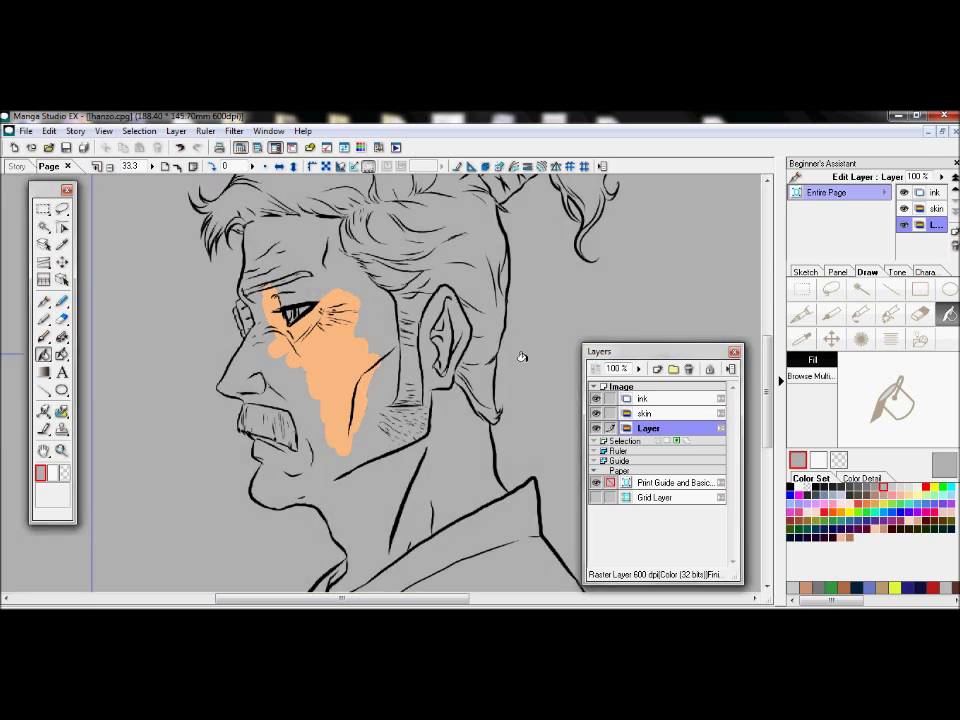
# On the skin layer, sample the cheek's peach and paint along the forehead, nose, chin and throat edges.
pyautogui.click(659, 414)
pyautogui.click(802, 339)
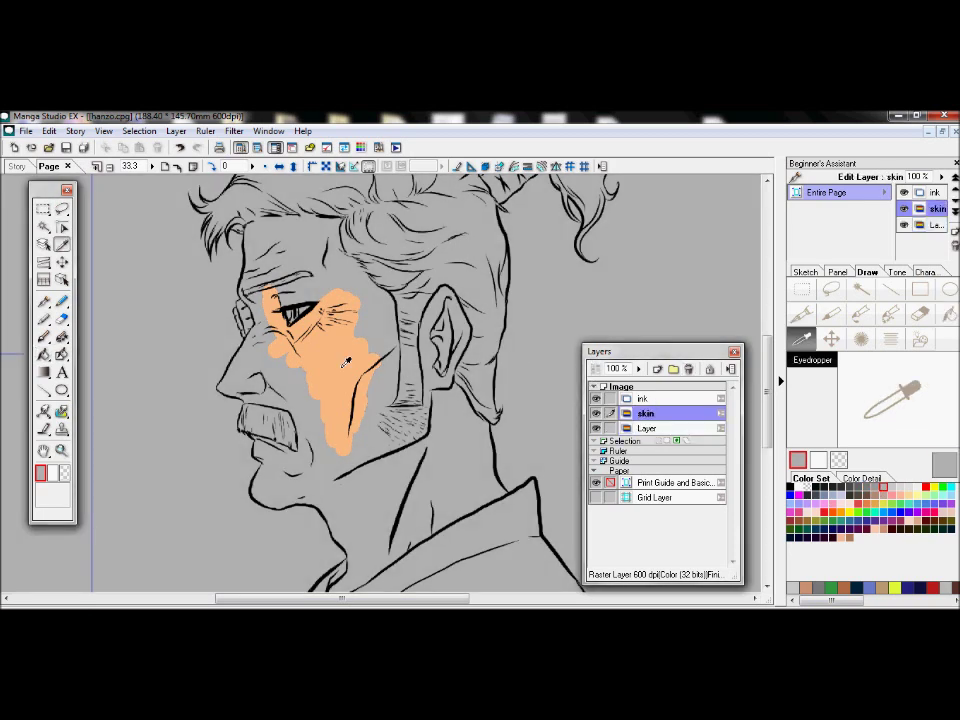
pyautogui.click(347, 362)
pyautogui.click(831, 315)
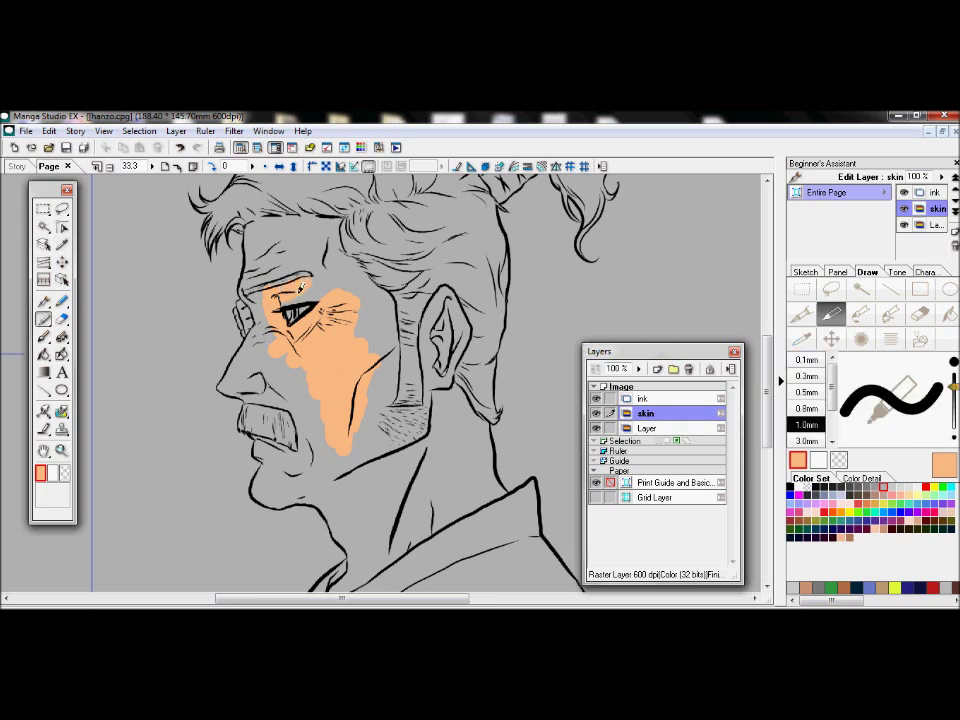
pyautogui.click(255, 230)
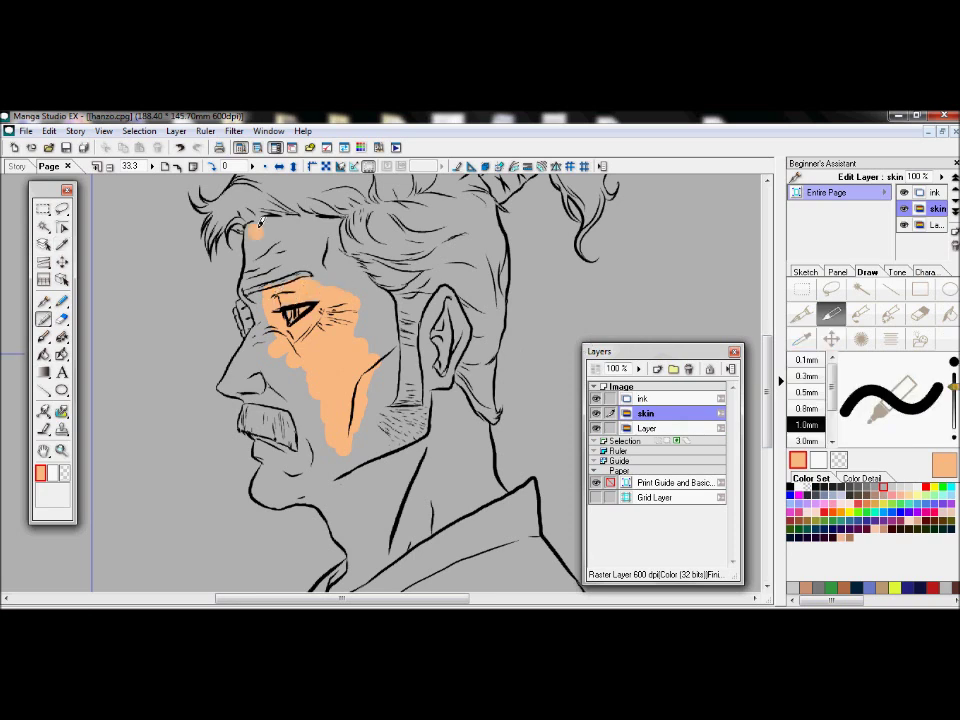
pyautogui.moveTo(259, 218)
pyautogui.mouseDown()
pyautogui.moveTo(341, 213)
pyautogui.moveTo(255, 236)
pyautogui.moveTo(253, 283)
pyautogui.moveTo(266, 312)
pyautogui.moveTo(250, 362)
pyautogui.moveTo(268, 326)
pyautogui.moveTo(228, 385)
pyautogui.moveTo(262, 388)
pyautogui.moveTo(235, 377)
pyautogui.moveTo(288, 363)
pyautogui.moveTo(251, 390)
pyautogui.moveTo(271, 395)
pyautogui.moveTo(259, 408)
pyautogui.moveTo(268, 433)
pyautogui.moveTo(257, 424)
pyautogui.moveTo(270, 456)
pyautogui.moveTo(265, 481)
pyautogui.moveTo(270, 492)
pyautogui.moveTo(318, 485)
pyautogui.moveTo(288, 490)
pyautogui.moveTo(336, 497)
pyautogui.moveTo(356, 552)
pyautogui.mouseUp()
# Outline the collar, back of the neck and hairline in peach with the 0.8 mm marker, closing the skin area.
pyautogui.click(805, 409)
pyautogui.moveTo(767, 412); pyautogui.dragTo(767, 428)
pyautogui.moveTo(360, 488)
pyautogui.mouseDown()
pyautogui.moveTo(325, 545)
pyautogui.moveTo(508, 415)
pyautogui.moveTo(512, 432)
pyautogui.moveTo(493, 408)
pyautogui.moveTo(487, 298)
pyautogui.moveTo(392, 201)
pyautogui.mouseUp()
pyautogui.moveTo(767, 390); pyautogui.dragTo(767, 366)
pyautogui.moveTo(396, 290); pyautogui.dragTo(348, 248)
# Fill the outlined face and neck with peach and paint over the gap left below the eye.
pyautogui.click(945, 318)
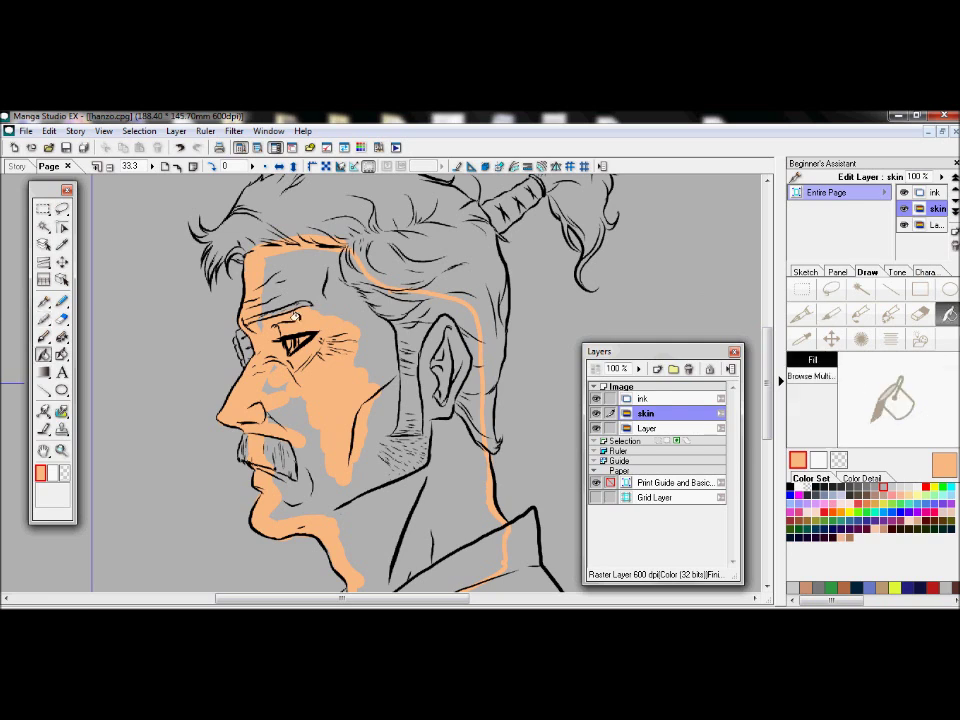
pyautogui.click(332, 307)
pyautogui.click(834, 317)
pyautogui.moveTo(292, 378); pyautogui.dragTo(277, 368)
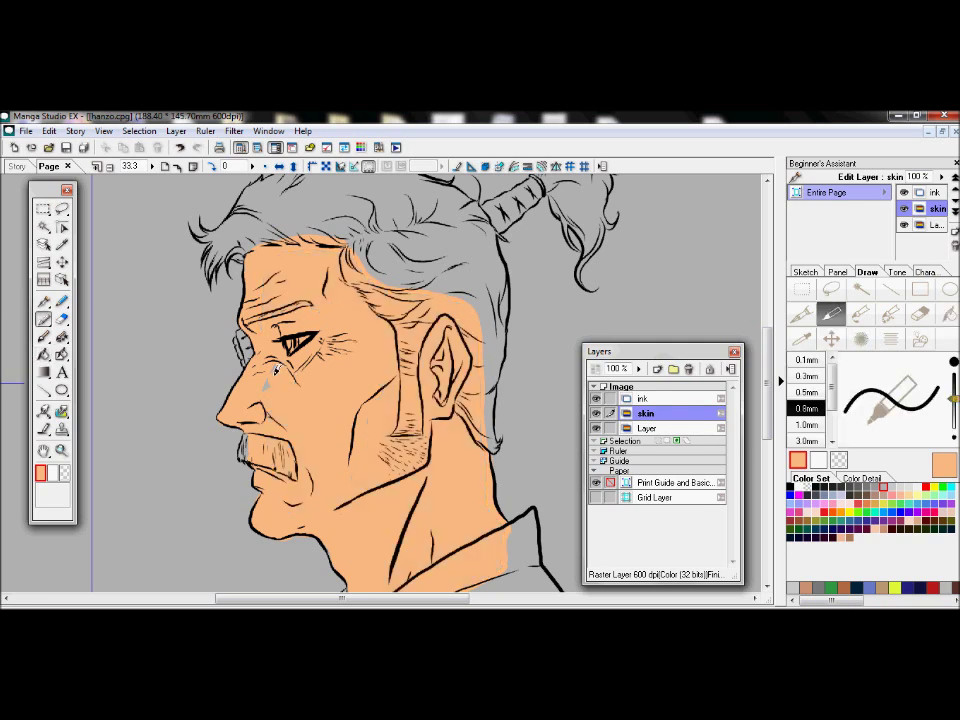
# Try several skin tones on the face and refill it with a paler peach of H 25, S 33%, V 100%.
pyautogui.click(861, 479)
pyautogui.moveTo(801, 532); pyautogui.dragTo(801, 534)
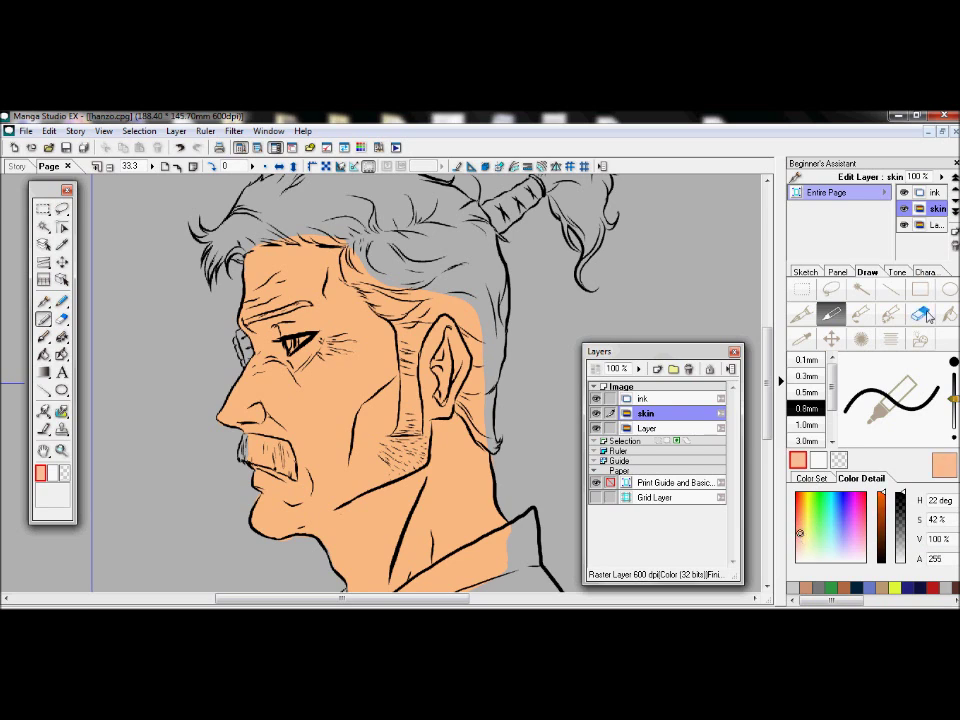
pyautogui.click(949, 314)
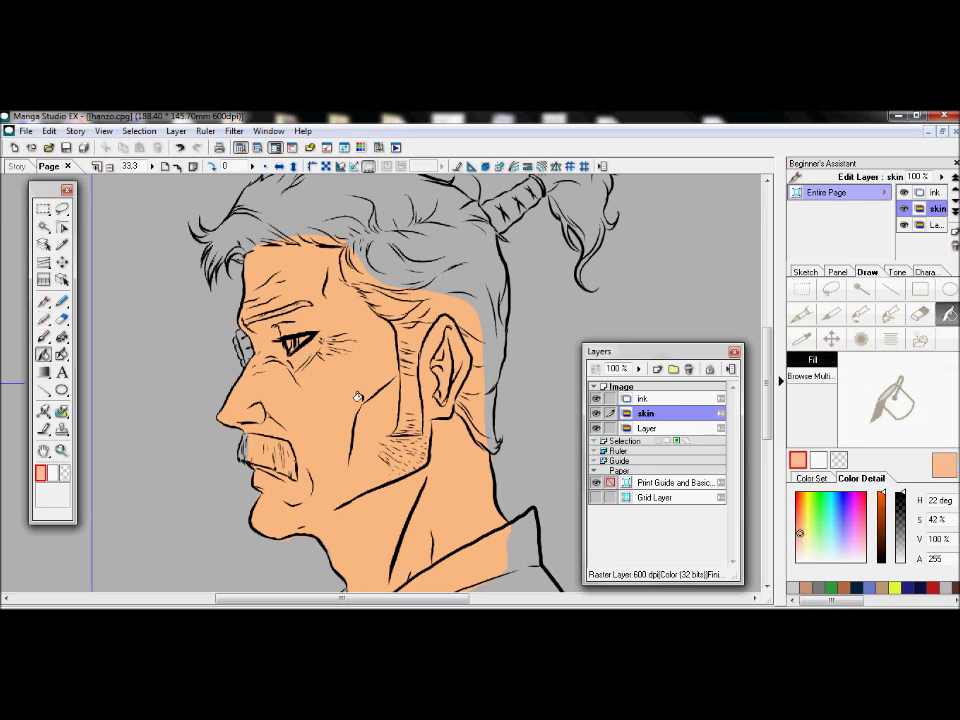
pyautogui.moveTo(804, 539); pyautogui.dragTo(802, 532)
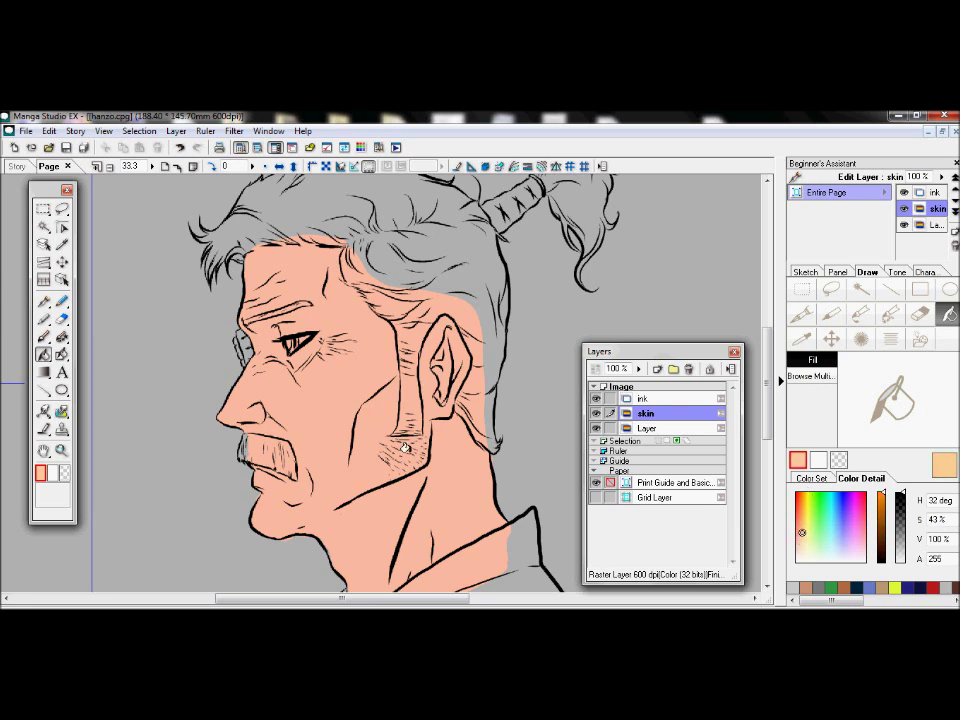
pyautogui.click(799, 535)
pyautogui.click(387, 453)
pyautogui.click(800, 540)
pyautogui.click(317, 420)
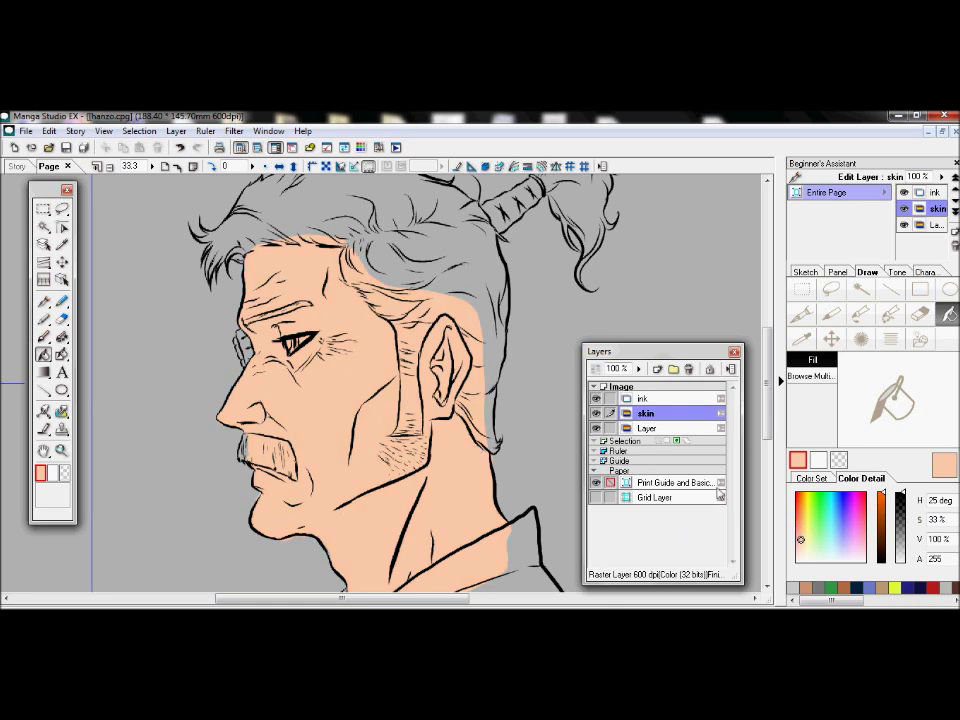
# Add a raster layer named "hair" above the skin layer.
pyautogui.moveTo(768, 423)
pyautogui.mouseDown()
pyautogui.moveTo(771, 454)
pyautogui.moveTo(767, 431)
pyautogui.mouseUp()
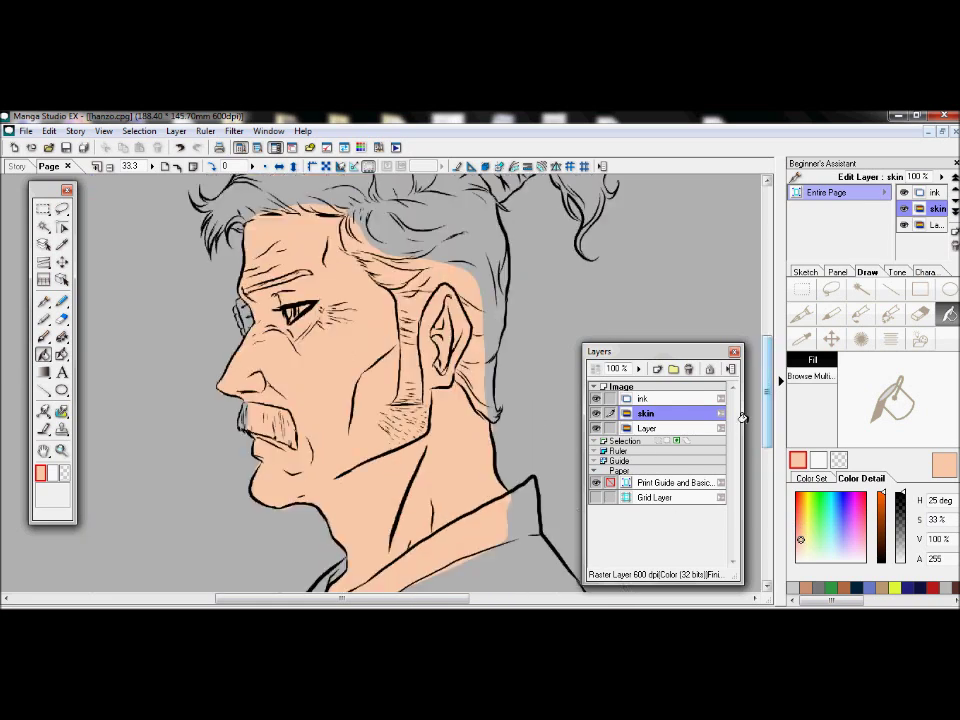
pyautogui.click(657, 369)
pyautogui.write('hair')
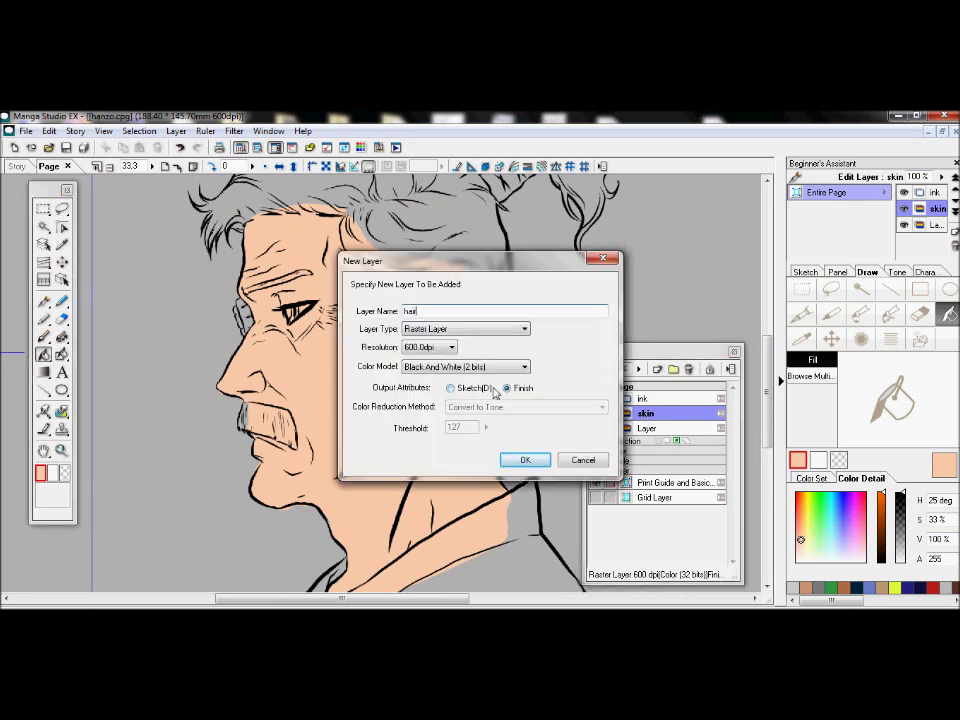
pyautogui.click(526, 461)
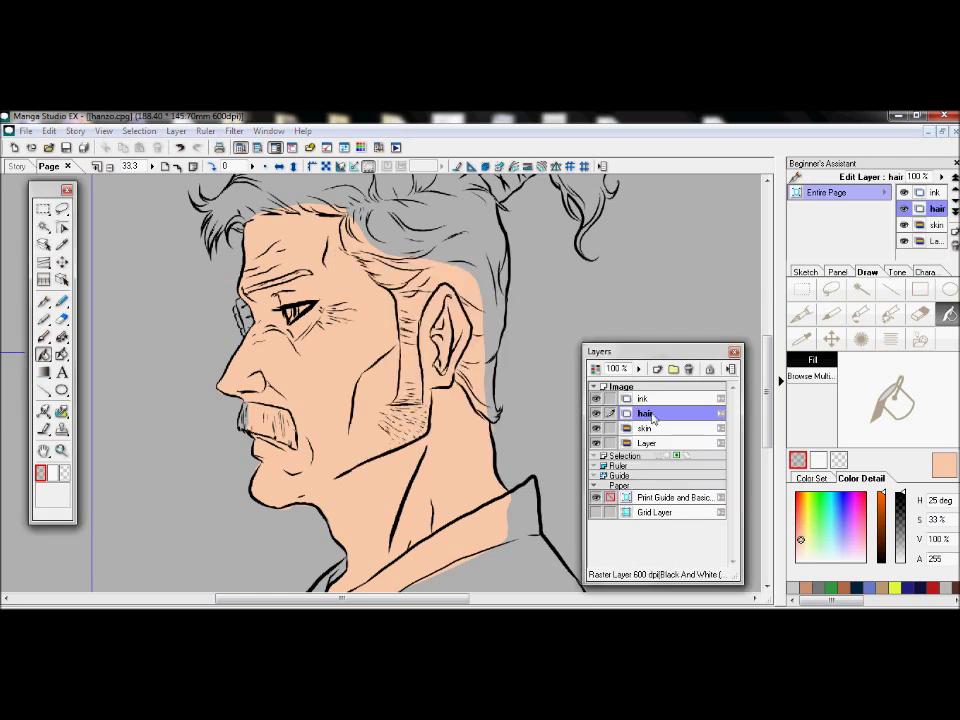
pyautogui.rightClick(680, 413)
pyautogui.click(636, 456)
pyautogui.click(526, 370)
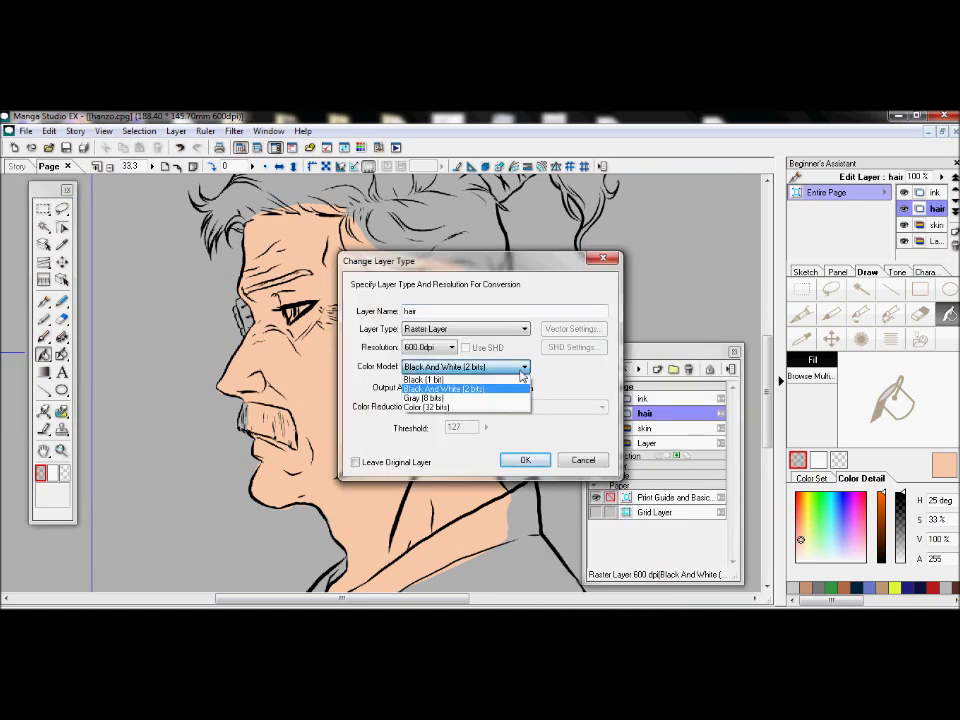
pyautogui.click(579, 461)
pyautogui.click(588, 461)
# Convert the hair layer's color model to Color (32 bits).
pyautogui.rightClick(645, 414)
pyautogui.click(602, 450)
pyautogui.click(500, 367)
pyautogui.click(425, 407)
pyautogui.click(524, 462)
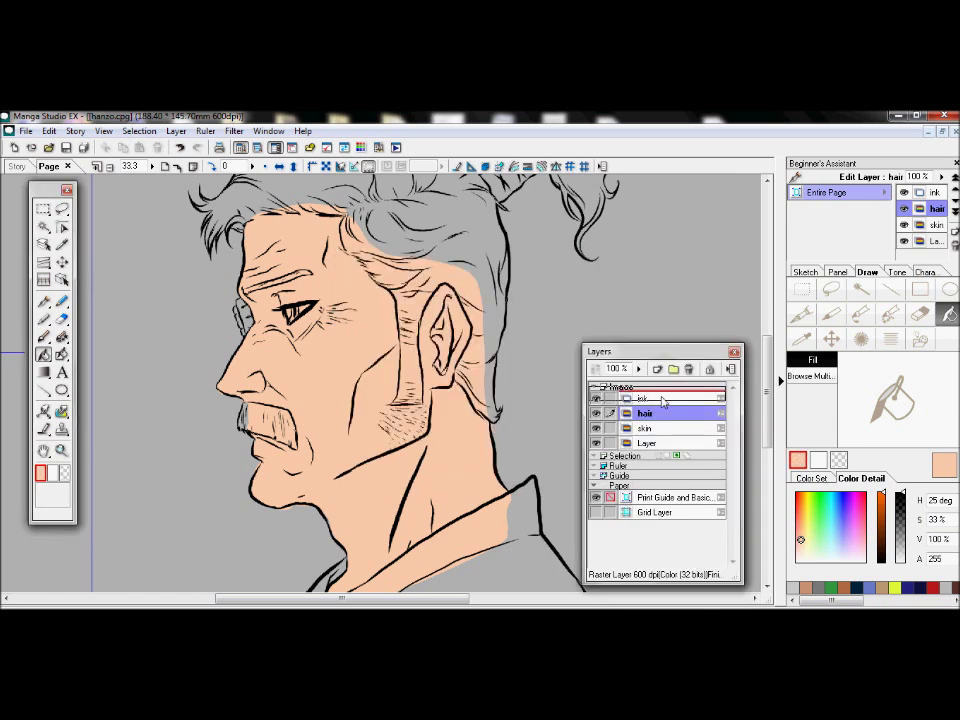
# Choose a blond colour of H 43, S 47%, V 100% and start painting the hair with the 3.0 mm marker.
pyautogui.moveTo(806, 527); pyautogui.dragTo(805, 530)
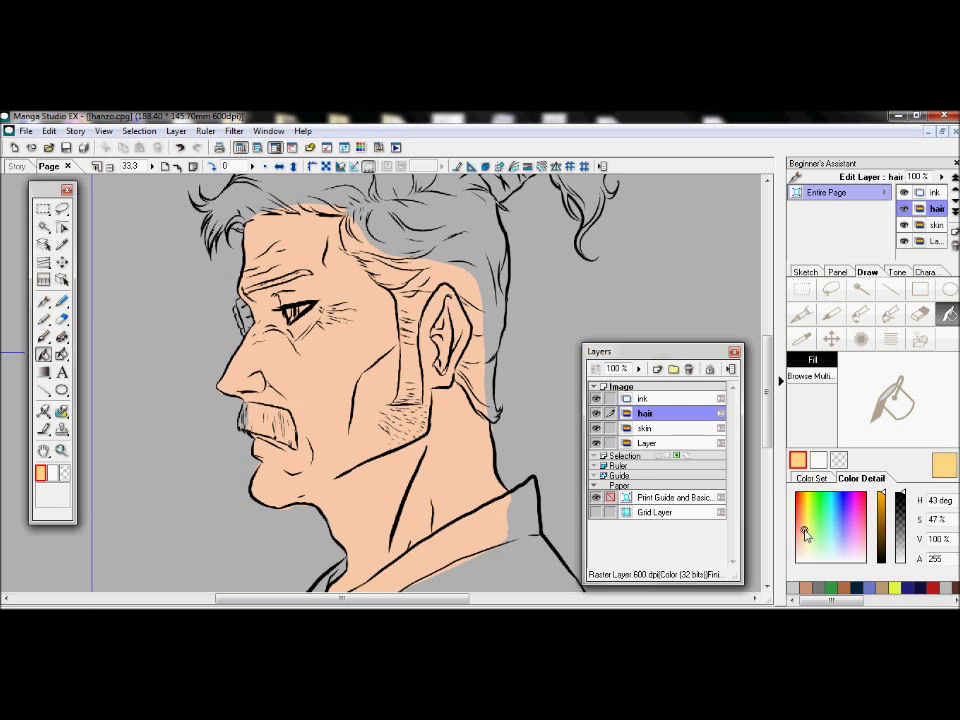
pyautogui.press('p')
pyautogui.click(813, 439)
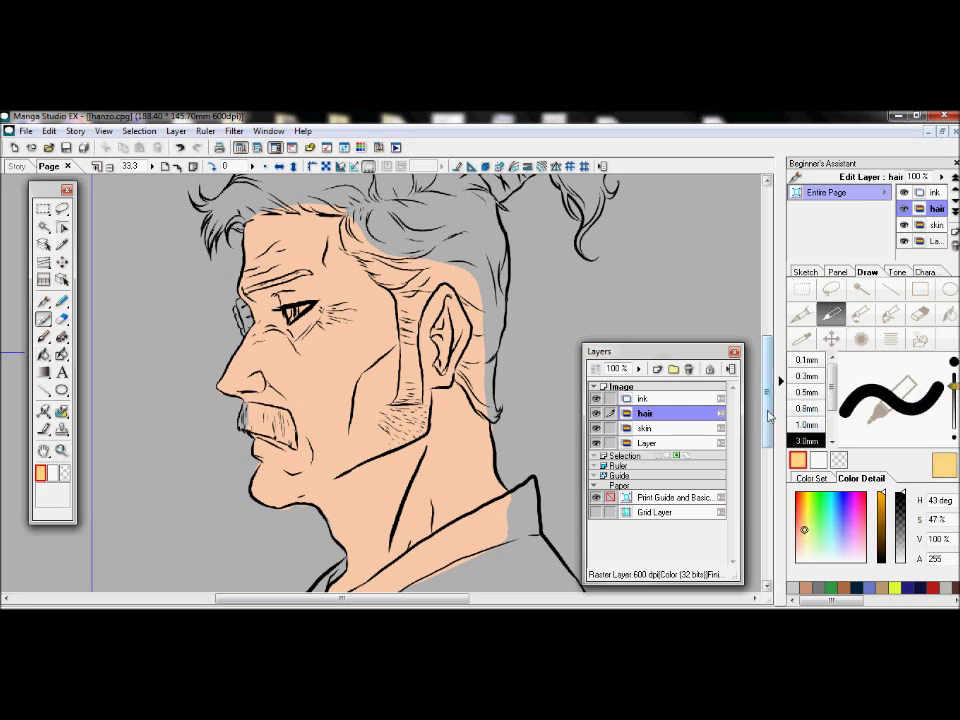
pyautogui.scroll(5, 400, 400)
pyautogui.moveTo(393, 392); pyautogui.dragTo(390, 452)
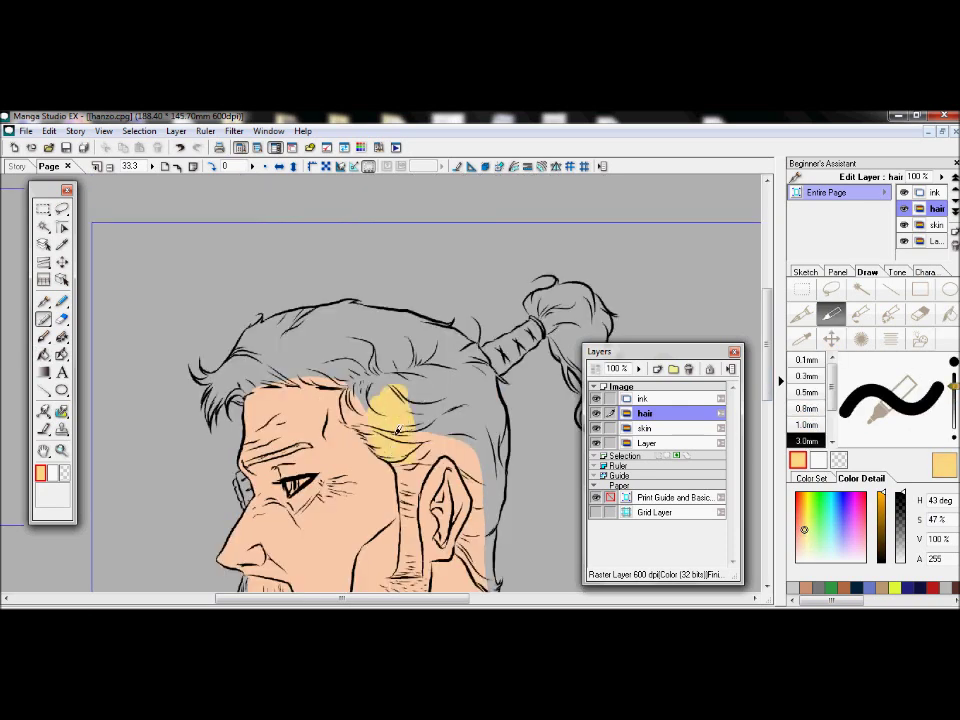
# Hide the skin layer and paint the side hair, fringe and top edge of the hair, finishing with the 1.0 mm marker.
pyautogui.click(596, 428)
pyautogui.moveTo(391, 385)
pyautogui.mouseDown()
pyautogui.moveTo(362, 405)
pyautogui.moveTo(350, 378)
pyautogui.moveTo(368, 372)
pyautogui.moveTo(440, 435)
pyautogui.moveTo(408, 474)
pyautogui.moveTo(452, 445)
pyautogui.moveTo(482, 493)
pyautogui.mouseUp()
pyautogui.click(807, 425)
pyautogui.moveTo(456, 347)
pyautogui.mouseDown()
pyautogui.moveTo(487, 367)
pyautogui.moveTo(452, 326)
pyautogui.moveTo(422, 316)
pyautogui.moveTo(345, 298)
pyautogui.moveTo(295, 305)
pyautogui.moveTo(240, 331)
pyautogui.moveTo(211, 370)
pyautogui.moveTo(212, 412)
pyautogui.moveTo(240, 397)
pyautogui.moveTo(367, 380)
pyautogui.mouseUp()
# Outline the sideburn, back hair, eyebrow and moustache in blond with the 0.8 mm marker and fill the enclosed areas.
pyautogui.click(808, 409)
pyautogui.scroll(-3, 502, 447)
pyautogui.moveTo(424, 346)
pyautogui.mouseDown()
pyautogui.moveTo(406, 373)
pyautogui.moveTo(400, 443)
pyautogui.moveTo(420, 420)
pyautogui.moveTo(418, 357)
pyautogui.mouseUp()
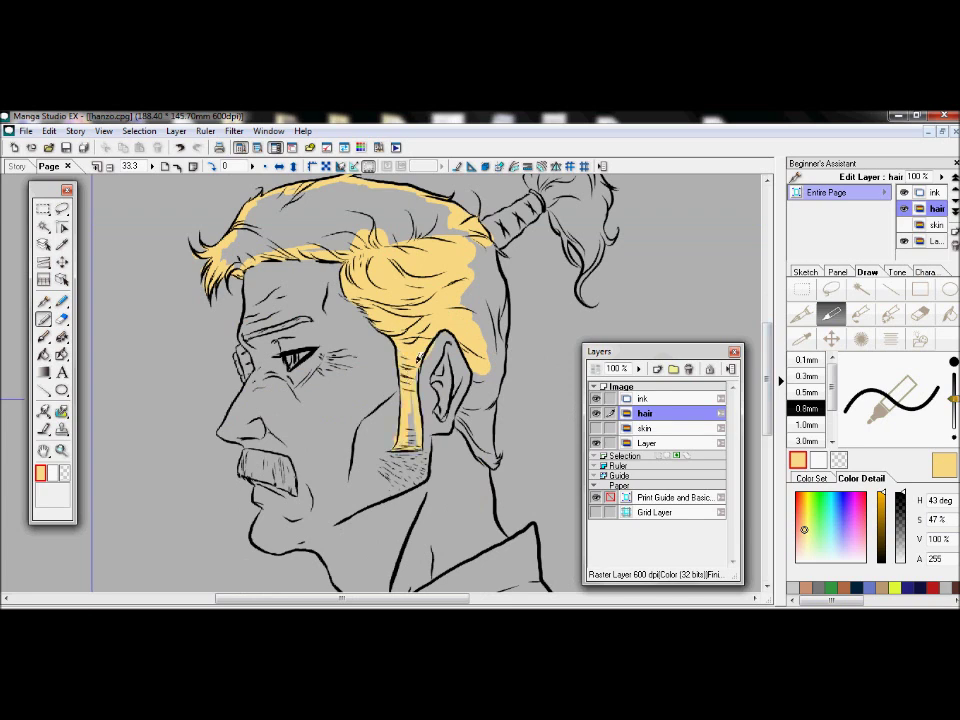
pyautogui.moveTo(492, 352)
pyautogui.mouseDown()
pyautogui.moveTo(458, 427)
pyautogui.moveTo(495, 463)
pyautogui.moveTo(506, 318)
pyautogui.moveTo(492, 256)
pyautogui.moveTo(507, 258)
pyautogui.mouseUp()
pyautogui.moveTo(257, 330); pyautogui.dragTo(305, 314)
pyautogui.moveTo(249, 457)
pyautogui.mouseDown()
pyautogui.moveTo(241, 473)
pyautogui.moveTo(264, 455)
pyautogui.moveTo(295, 492)
pyautogui.moveTo(246, 474)
pyautogui.mouseUp()
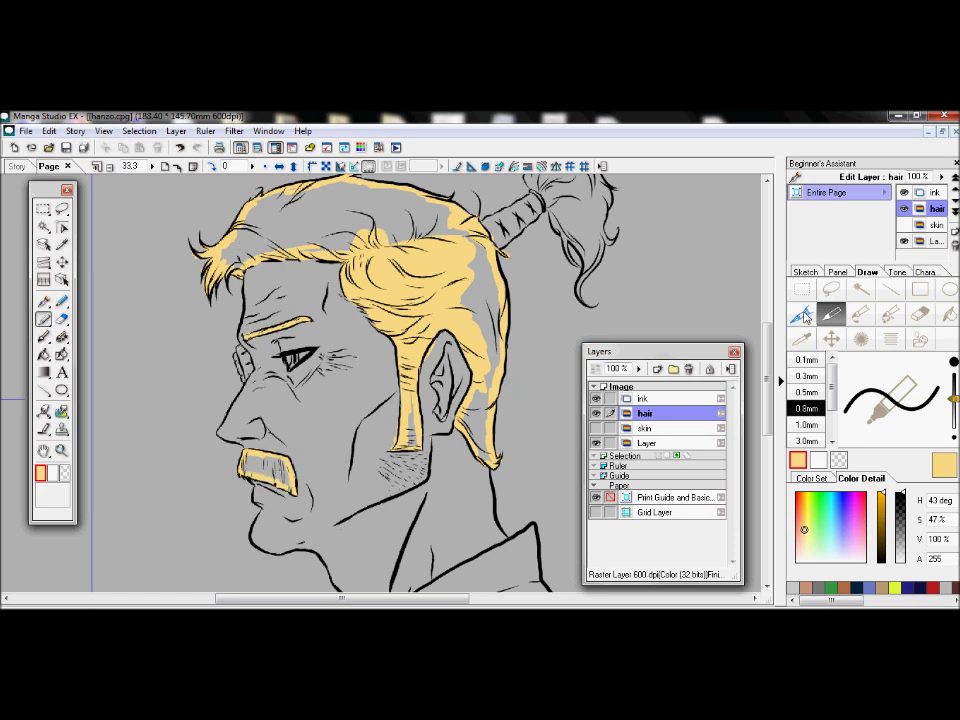
pyautogui.click(949, 315)
pyautogui.click(418, 231)
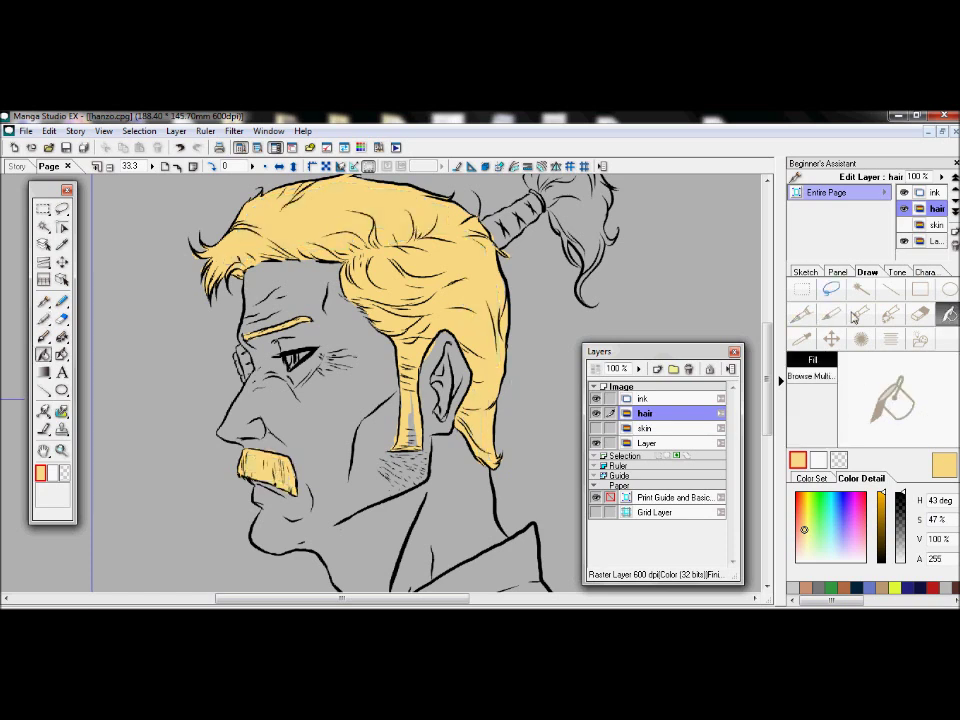
# Outline the ponytail with the blond marker and fill its inside.
pyautogui.click(831, 314)
pyautogui.moveTo(767, 378); pyautogui.dragTo(767, 356)
pyautogui.moveTo(534, 273)
pyautogui.mouseDown()
pyautogui.moveTo(580, 321)
pyautogui.moveTo(533, 262)
pyautogui.moveTo(560, 234)
pyautogui.moveTo(579, 236)
pyautogui.moveTo(603, 253)
pyautogui.moveTo(617, 318)
pyautogui.mouseUp()
pyautogui.scroll(-2, 600, 310)
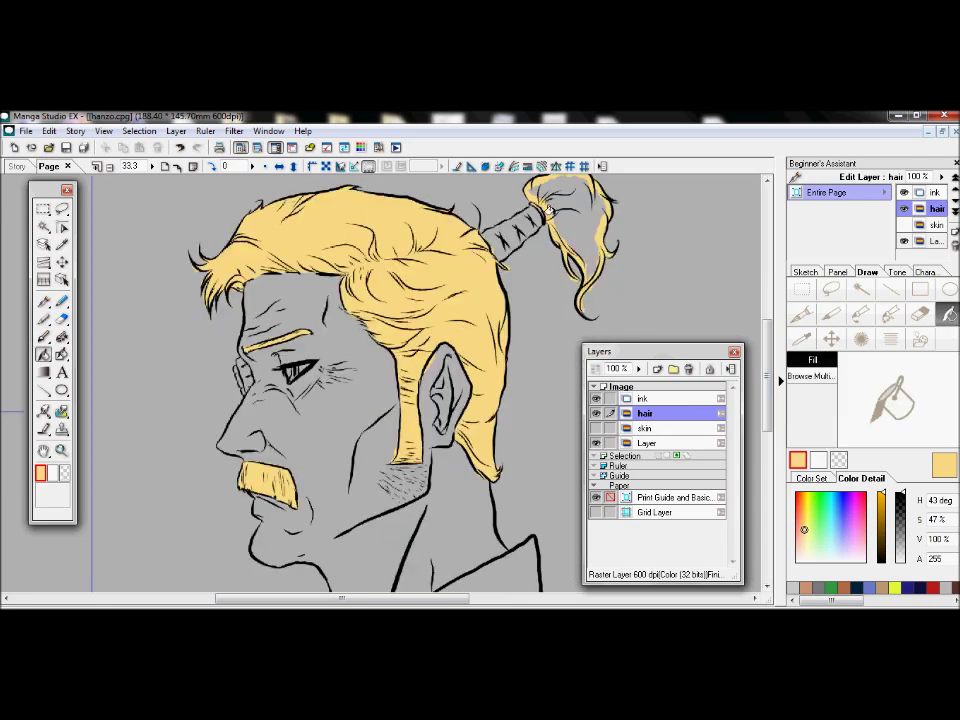
# Clean up the blond edges at the back of the head, around the ear and along the sideburn.
pyautogui.press('e')
pyautogui.click(98, 166)
pyautogui.press('p')
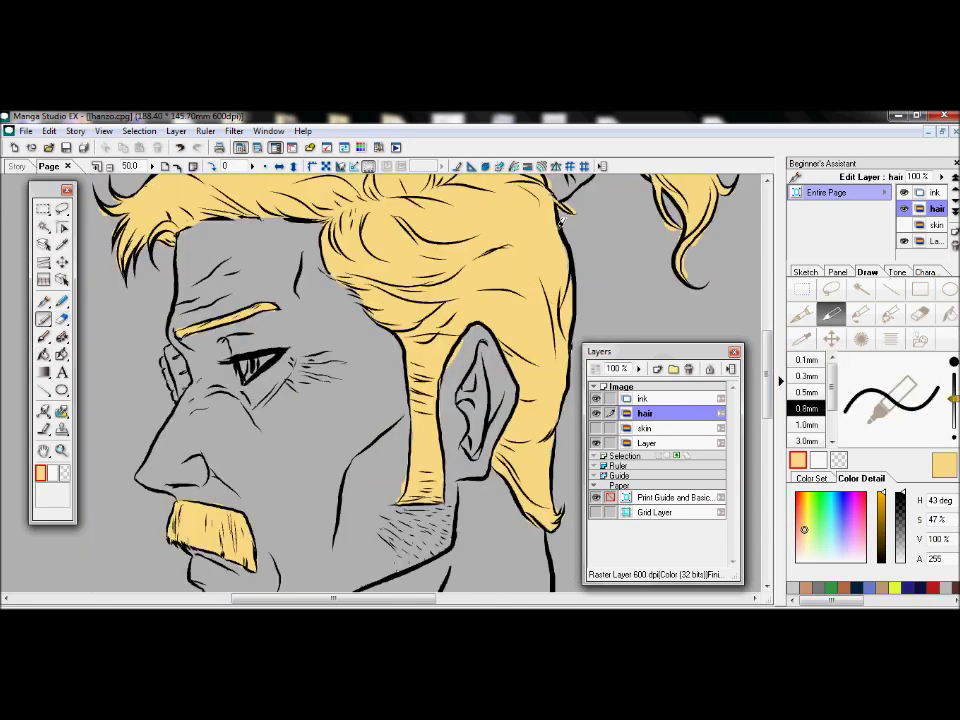
pyautogui.press('e')
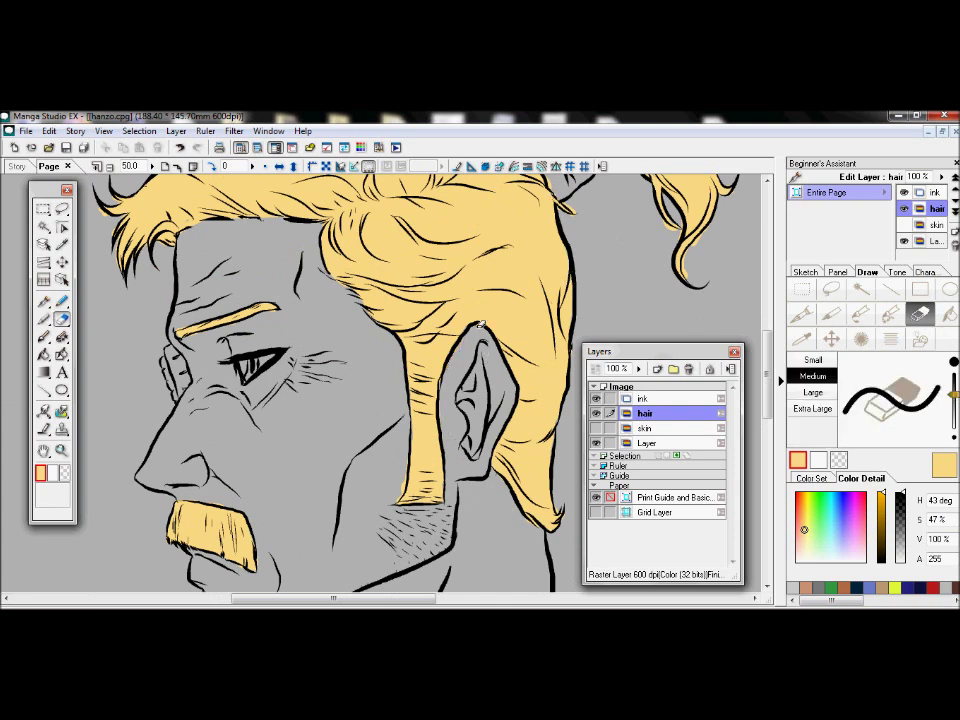
pyautogui.moveTo(403, 469); pyautogui.dragTo(400, 494)
# Touch up the fringe and upper hair edges with the 0.5 mm marker and erase overspill near the ponytail band.
pyautogui.click(831, 315)
pyautogui.moveTo(768, 365); pyautogui.dragTo(768, 354)
pyautogui.press('[')
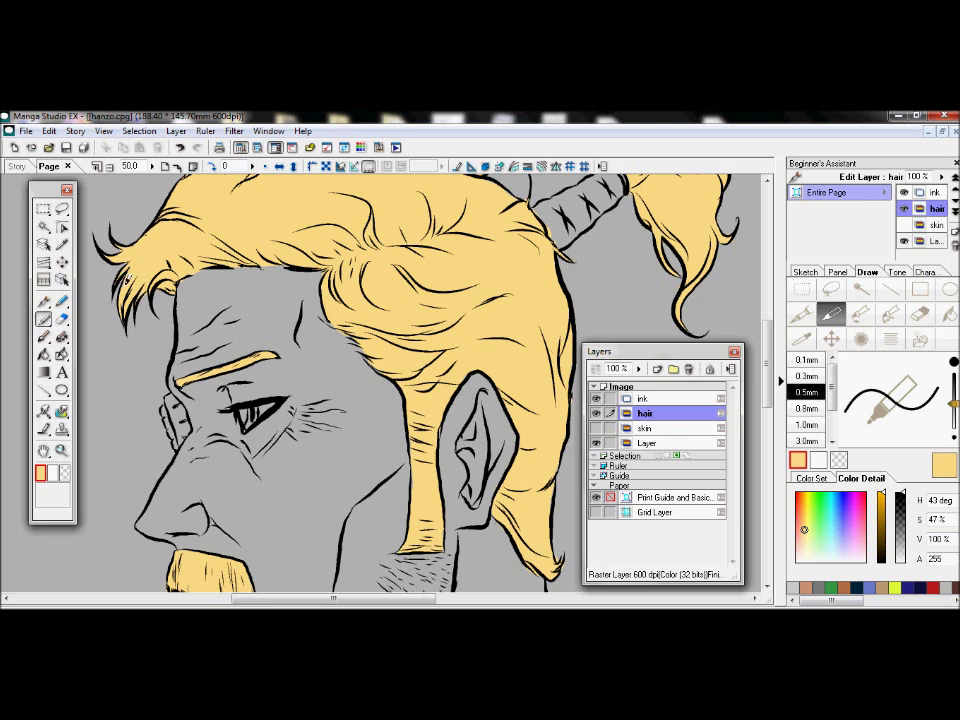
pyautogui.press('e')
pyautogui.scroll(2, 552, 262)
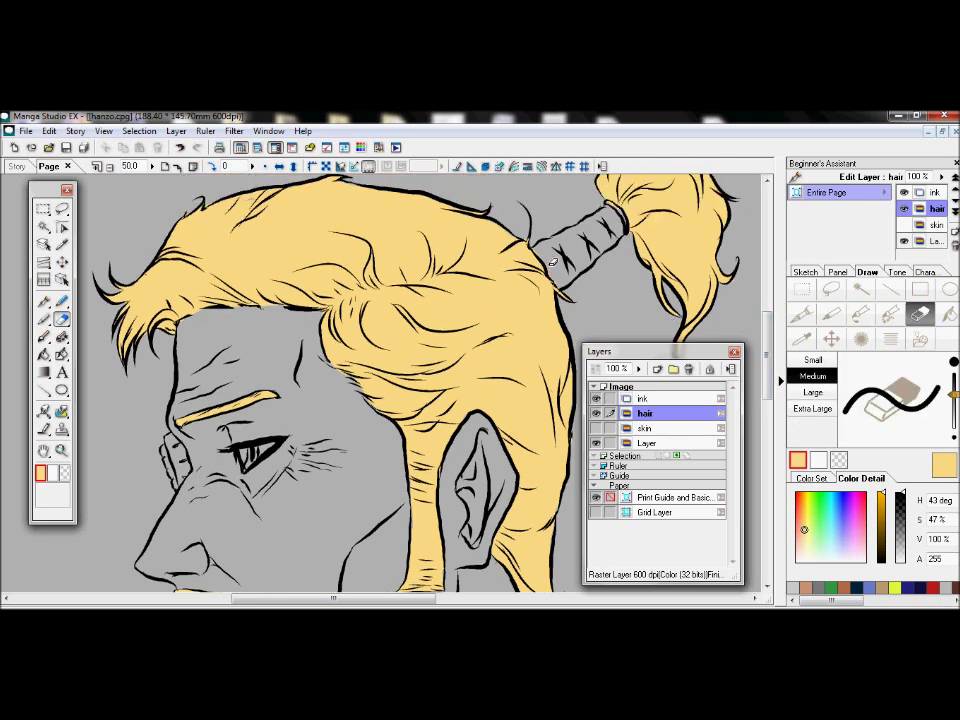
pyautogui.press('p')
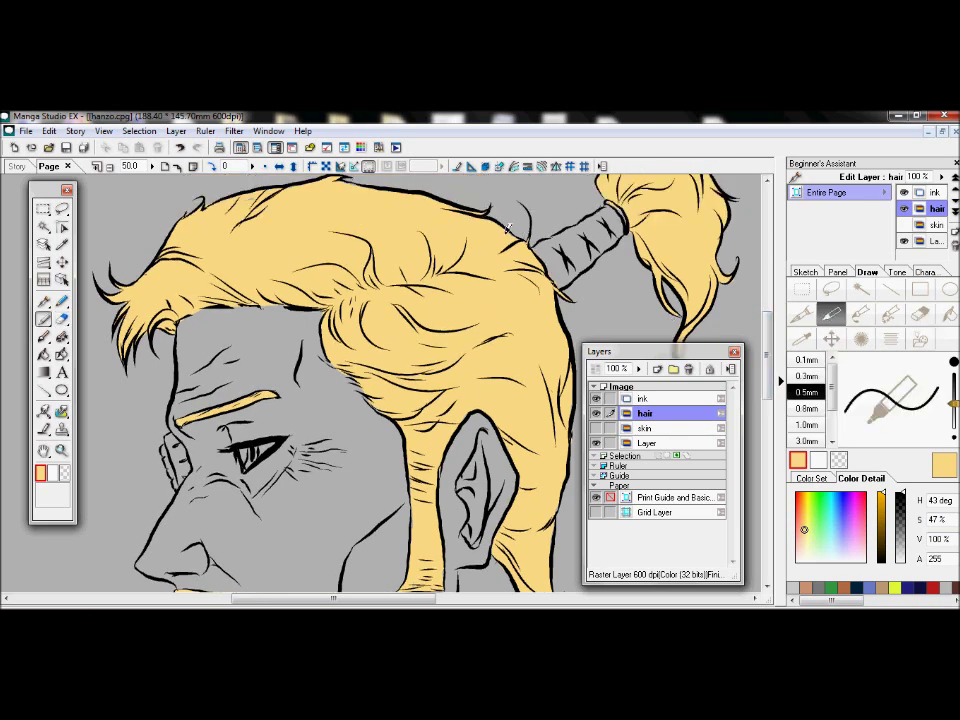
# Erase and repaint stray colour around the ponytail and remaining hair, and show the skin layer again.
pyautogui.press('e')
pyautogui.scroll(2, 668, 236)
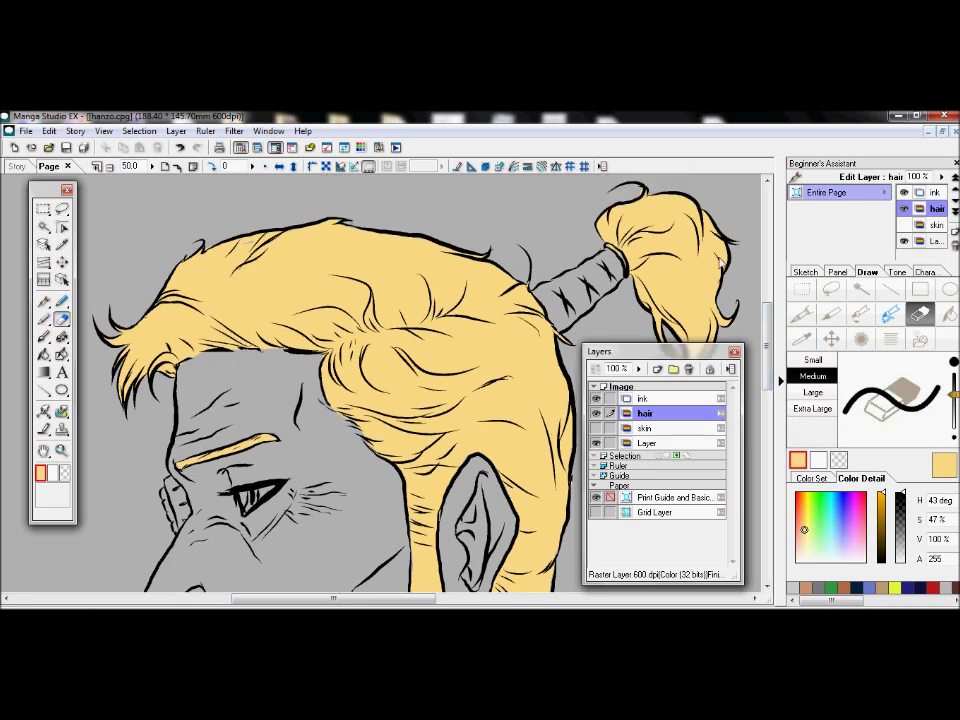
pyautogui.scroll(-3, 600, 245)
pyautogui.scroll(-5, 752, 270)
pyautogui.press('p')
pyautogui.moveTo(767, 408)
pyautogui.mouseDown()
pyautogui.moveTo(767, 365)
pyautogui.moveTo(770, 405)
pyautogui.mouseUp()
pyautogui.click(597, 428)
pyautogui.hotkey('ctrl', '-')
# Add a 32-bit colour raster layer named "shirt" above the hair layer.
pyautogui.click(657, 369)
pyautogui.click(505, 370)
pyautogui.click(450, 405)
pyautogui.moveTo(435, 313); pyautogui.dragTo(386, 287)
pyautogui.write('shirt')
pyautogui.press('Return')
pyautogui.moveTo(767, 402); pyautogui.dragTo(749, 434)
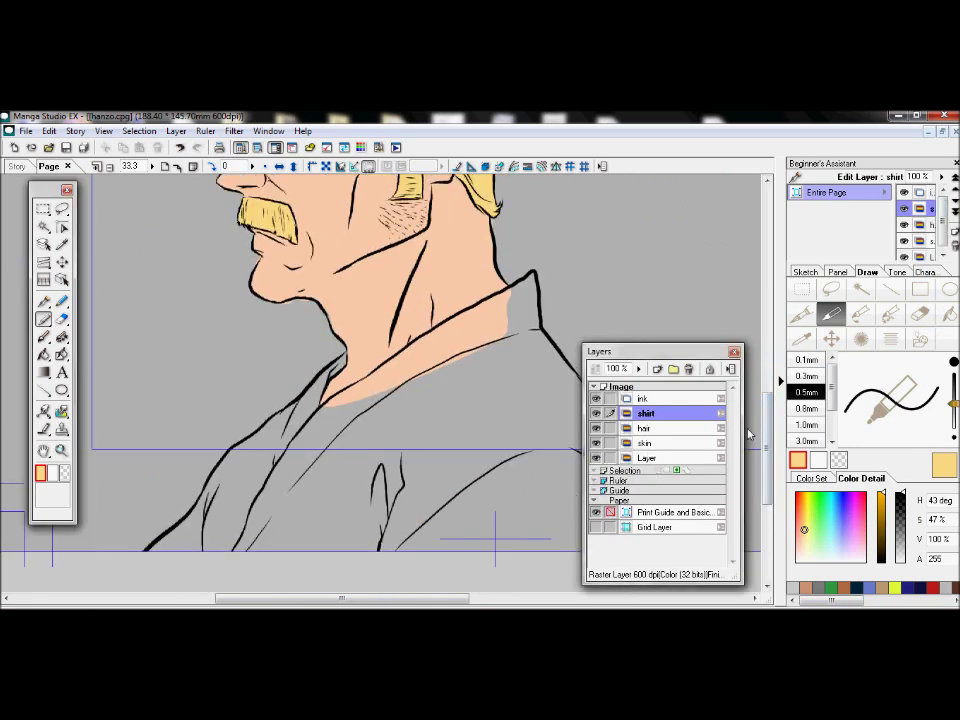
# With the hair, skin and base layers hidden, outline and fill the shirt in light blue (H 213, S 55%, V 100%).
pyautogui.click(838, 523)
pyautogui.click(596, 428)
pyautogui.click(596, 443)
pyautogui.moveTo(343, 393)
pyautogui.mouseDown()
pyautogui.moveTo(285, 460)
pyautogui.moveTo(422, 347)
pyautogui.moveTo(532, 275)
pyautogui.mouseUp()
pyautogui.click(597, 458)
pyautogui.moveTo(534, 280); pyautogui.dragTo(537, 328)
pyautogui.moveTo(342, 598); pyautogui.dragTo(381, 598)
pyautogui.moveTo(424, 333)
pyautogui.mouseDown()
pyautogui.moveTo(494, 431)
pyautogui.moveTo(518, 546)
pyautogui.mouseUp()
pyautogui.moveTo(380, 598); pyautogui.dragTo(332, 598)
pyautogui.moveTo(372, 360)
pyautogui.mouseDown()
pyautogui.moveTo(336, 416)
pyautogui.moveTo(269, 449)
pyautogui.moveTo(183, 543)
pyautogui.mouseUp()
pyautogui.press('e')
pyautogui.press('g')
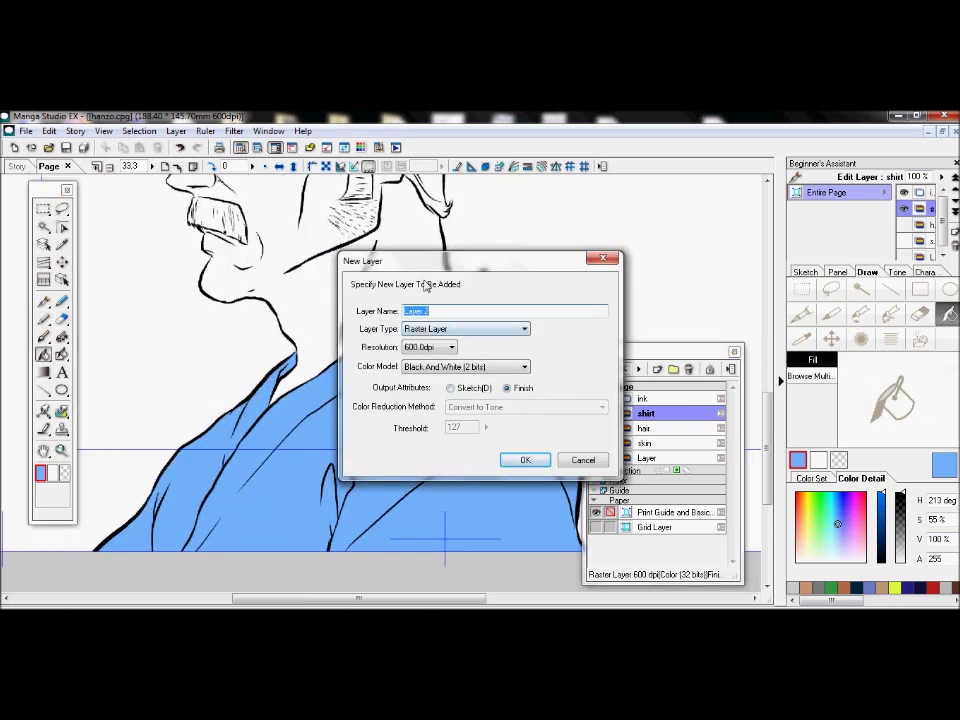
# Add a 32-bit colour raster layer named "shirt2" above the shirt layer.
pyautogui.press('Return')
pyautogui.doubleClick(648, 413)
pyautogui.write('shirt2')
pyautogui.press('Return')
pyautogui.rightClick(669, 416)
pyautogui.click(700, 290)
pyautogui.click(506, 369)
pyautogui.click(470, 408)
pyautogui.click(523, 459)
# Outline and fill the shirt's collar and lapel bands on the shirt2 layer in a deeper blue (H 216, S 77%, V 100%).
pyautogui.moveTo(838, 524); pyautogui.dragTo(838, 509)
pyautogui.click(831, 314)
pyautogui.moveTo(433, 338); pyautogui.dragTo(476, 325)
pyautogui.moveTo(367, 343)
pyautogui.mouseDown()
pyautogui.moveTo(471, 279)
pyautogui.moveTo(484, 318)
pyautogui.mouseUp()
pyautogui.moveTo(293, 357); pyautogui.dragTo(228, 460)
pyautogui.moveTo(264, 408); pyautogui.dragTo(328, 372)
pyautogui.moveTo(440, 314)
pyautogui.mouseDown()
pyautogui.moveTo(444, 328)
pyautogui.moveTo(245, 470)
pyautogui.moveTo(190, 550)
pyautogui.mouseUp()
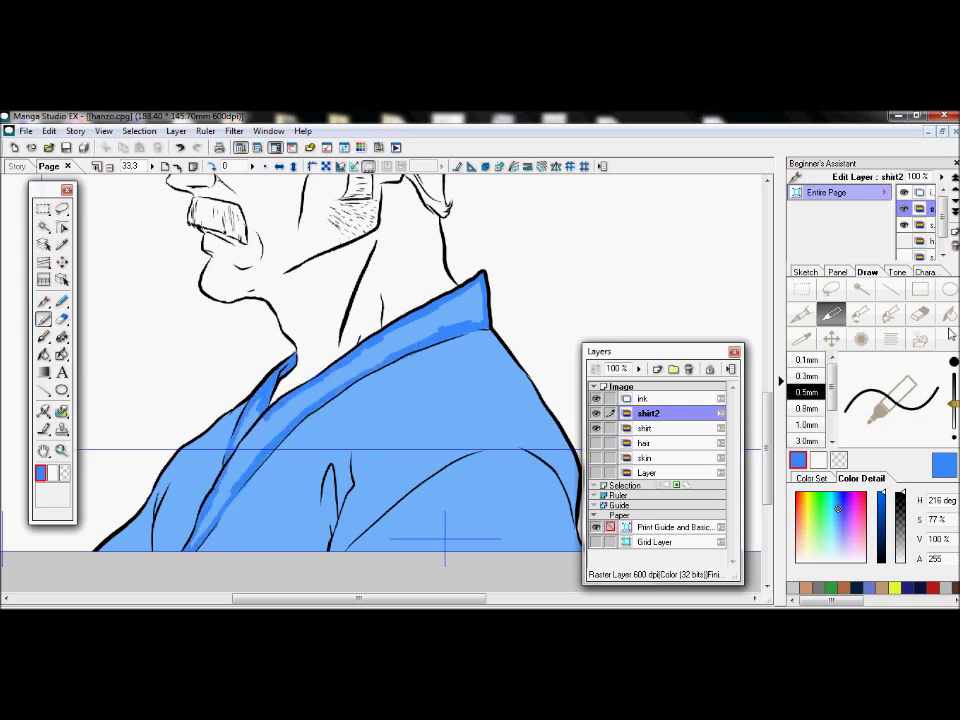
pyautogui.click(949, 313)
pyautogui.scroll(-2, 702, 472)
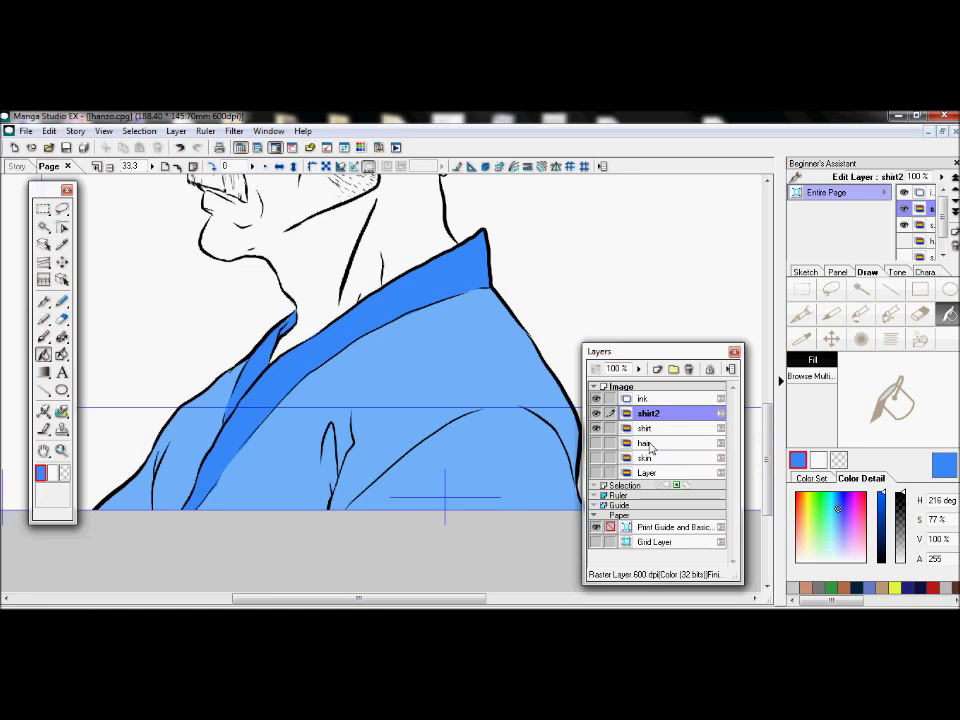
# Refill the collar with a paler blue and show the hair, skin and base layers again.
pyautogui.click(839, 530)
pyautogui.click(455, 274)
pyautogui.click(838, 538)
pyautogui.click(455, 275)
pyautogui.moveTo(767, 480); pyautogui.dragTo(795, 406)
pyautogui.click(596, 443)
pyautogui.click(596, 458)
pyautogui.click(596, 473)
# Add a 32-bit colour raster layer named "white" above the shirt2 layer.
pyautogui.hotkey('ctrl', '+')
pyautogui.hotkey('ctrl', '+')
pyautogui.click(657, 369)
pyautogui.write('white')
pyautogui.click(480, 366)
pyautogui.click(450, 409)
pyautogui.click(525, 459)
# Colour the white of the eye, the eyepatch's outer edge and the ponytail wrap light grey on the white layer.
pyautogui.click(831, 313)
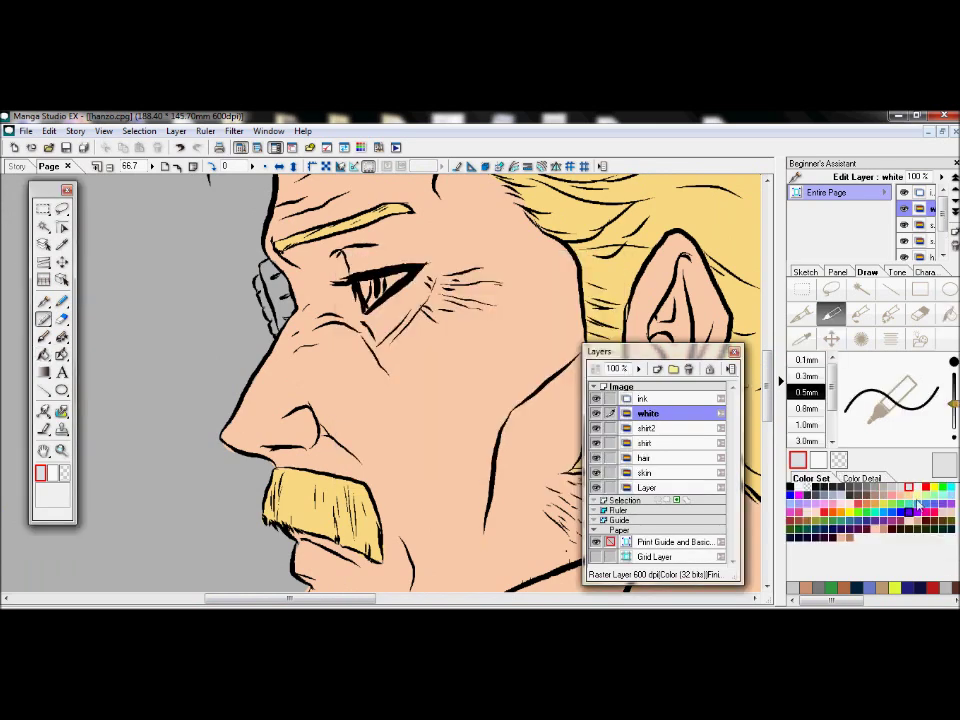
pyautogui.moveTo(268, 300); pyautogui.dragTo(275, 334)
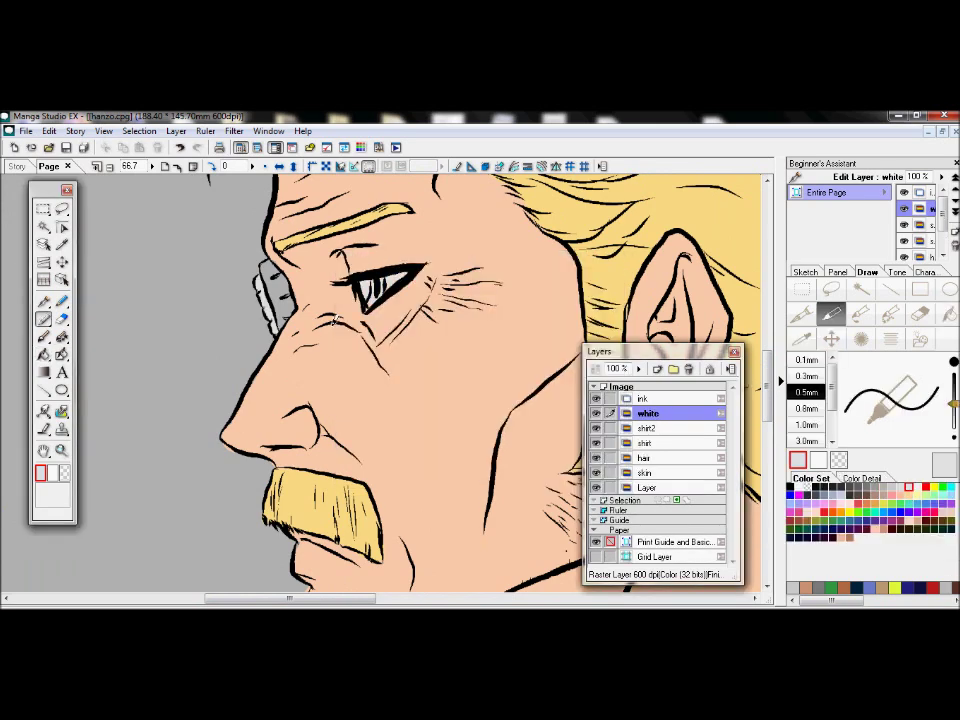
pyautogui.moveTo(768, 366); pyautogui.dragTo(768, 307)
pyautogui.moveTo(290, 598); pyautogui.dragTo(414, 598)
pyautogui.moveTo(303, 291)
pyautogui.mouseDown()
pyautogui.moveTo(326, 331)
pyautogui.moveTo(245, 396)
pyautogui.moveTo(215, 356)
pyautogui.moveTo(303, 293)
pyautogui.mouseUp()
pyautogui.click(950, 314)
pyautogui.click(265, 350)
pyautogui.click(920, 314)
# Add a colour raster layer named "eye ball" above the white layer.
pyautogui.moveTo(768, 327); pyautogui.dragTo(768, 357)
pyautogui.moveTo(385, 600); pyautogui.dragTo(253, 600)
pyautogui.moveTo(768, 366); pyautogui.dragTo(768, 391)
pyautogui.click(657, 370)
pyautogui.click(529, 456)
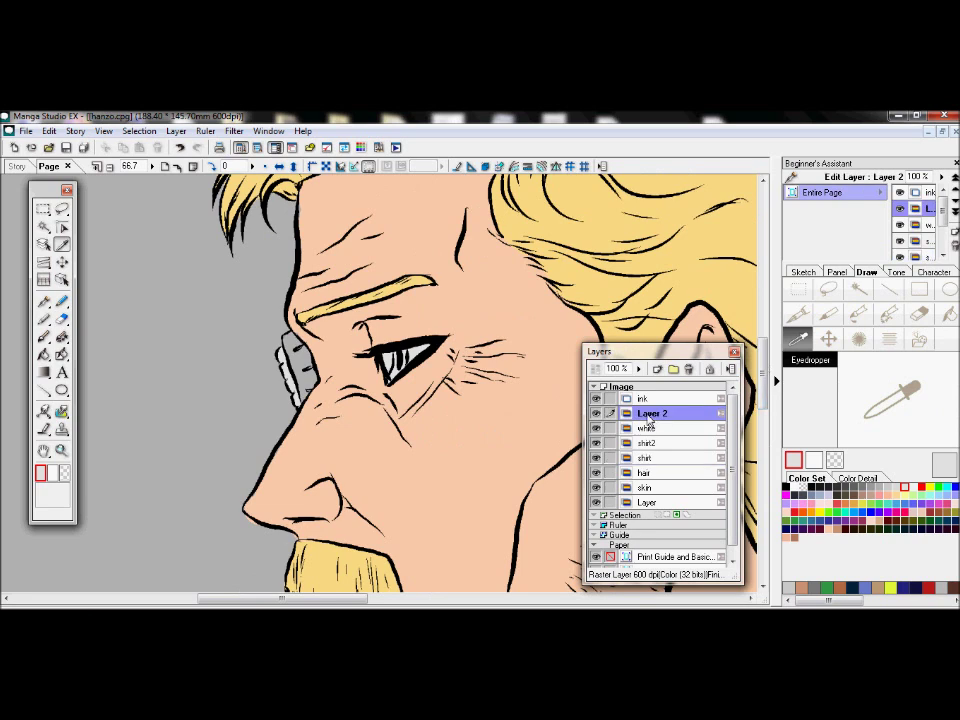
pyautogui.write('eye ball')
pyautogui.press('Return')
# Paint the iris and the eyepatch purple on the eye ball layer with the 0.5 mm marker.
pyautogui.click(930, 515)
pyautogui.click(828, 314)
pyautogui.moveTo(404, 350); pyautogui.dragTo(391, 380)
pyautogui.moveTo(288, 337)
pyautogui.mouseDown()
pyautogui.moveTo(303, 350)
pyautogui.moveTo(306, 394)
pyautogui.mouseUp()
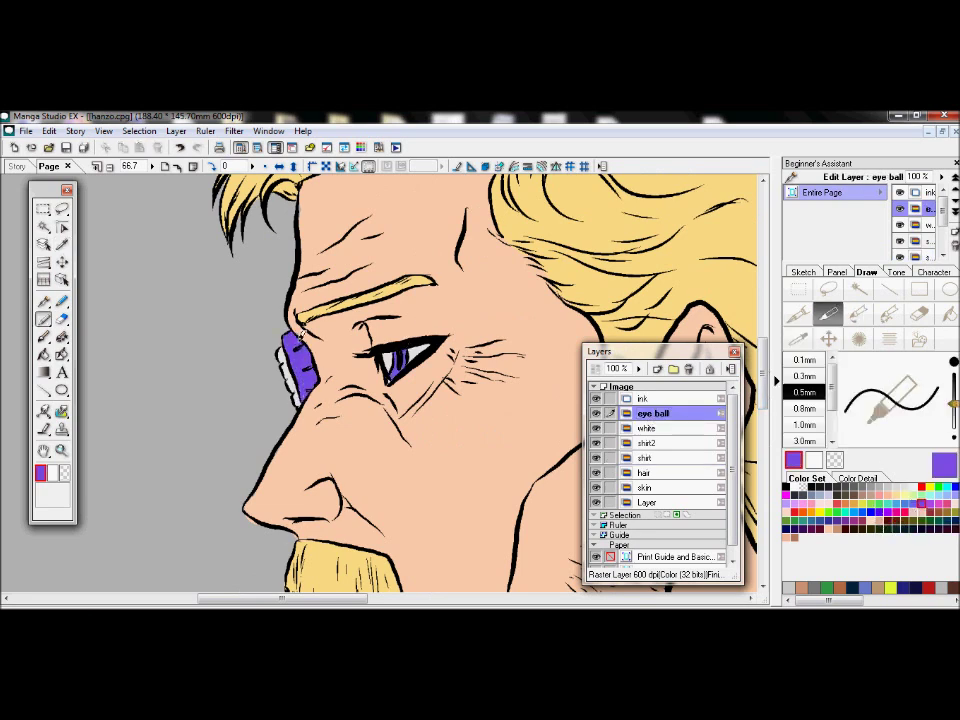
# Sample the skin tone from the cheek with the Eyedropper for marker work on the skin layer.
pyautogui.click(648, 487)
pyautogui.click(798, 339)
pyautogui.click(443, 420)
pyautogui.click(828, 314)
# Add a 32-bit colour raster layer with the default name directly above the eye ball layer.
pyautogui.hotkey('ctrl', '-')
pyautogui.hotkey('ctrl', '-')
pyautogui.hotkey('ctrl', '-')
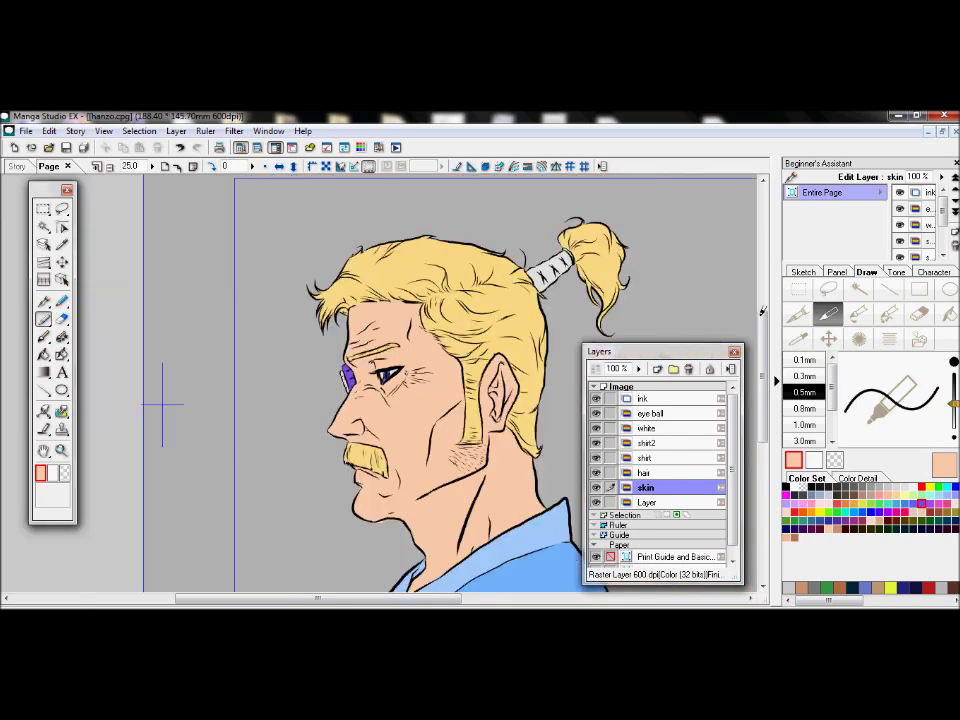
pyautogui.moveTo(761, 335); pyautogui.dragTo(761, 343)
pyautogui.click(653, 413)
pyautogui.click(657, 369)
pyautogui.click(521, 462)
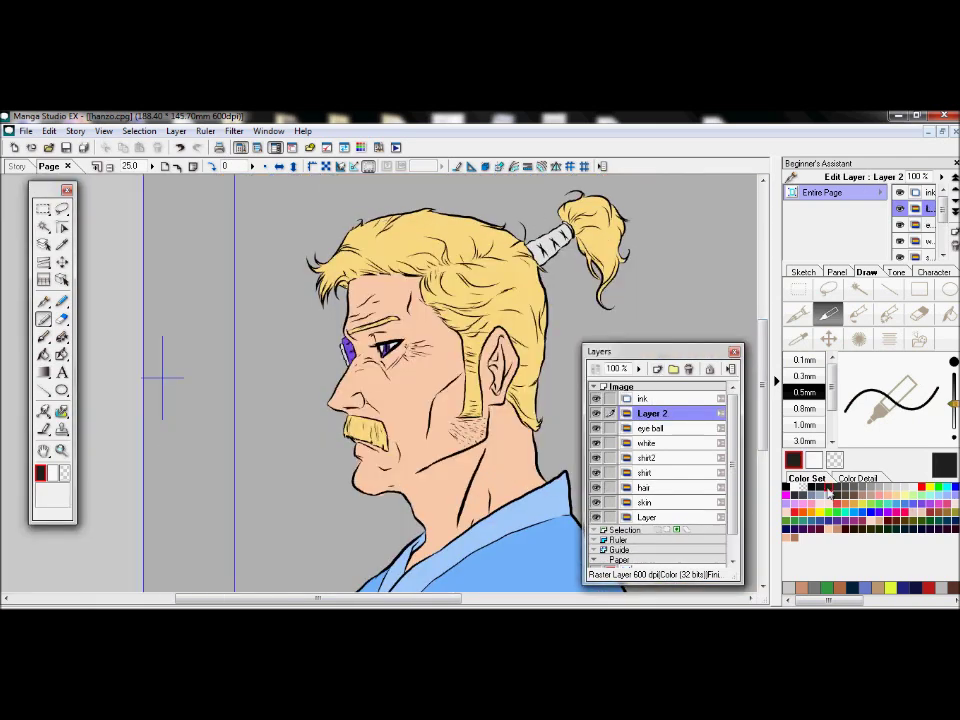
# Paint the eyepatch and the tie at the ponytail's base near-black on the new layer.
pyautogui.scroll(3, 390, 285)
pyautogui.moveTo(305, 314); pyautogui.dragTo(313, 312)
pyautogui.moveTo(355, 599); pyautogui.dragTo(442, 599)
pyautogui.moveTo(762, 367); pyautogui.dragTo(762, 319)
pyautogui.click(109, 167)
pyautogui.click(109, 167)
pyautogui.moveTo(371, 598); pyautogui.dragTo(328, 598)
# Save the page under the new file name hanzo2.cpg.
pyautogui.click(26, 131)
pyautogui.click(59, 247)
pyautogui.write('ha')
pyautogui.click(502, 461)
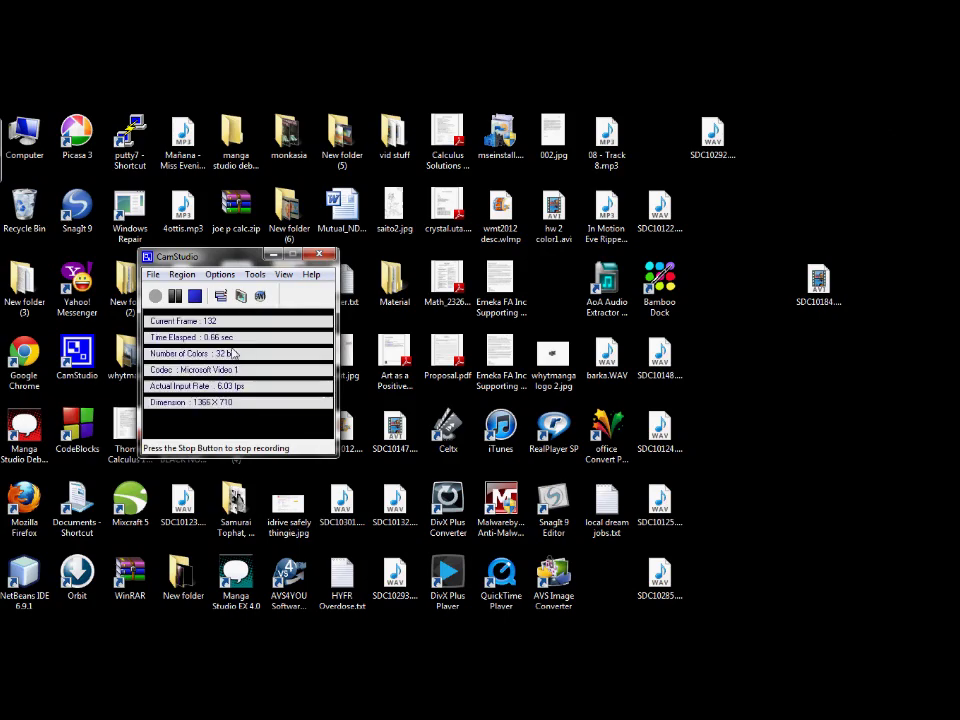
pyautogui.click(407, 606)
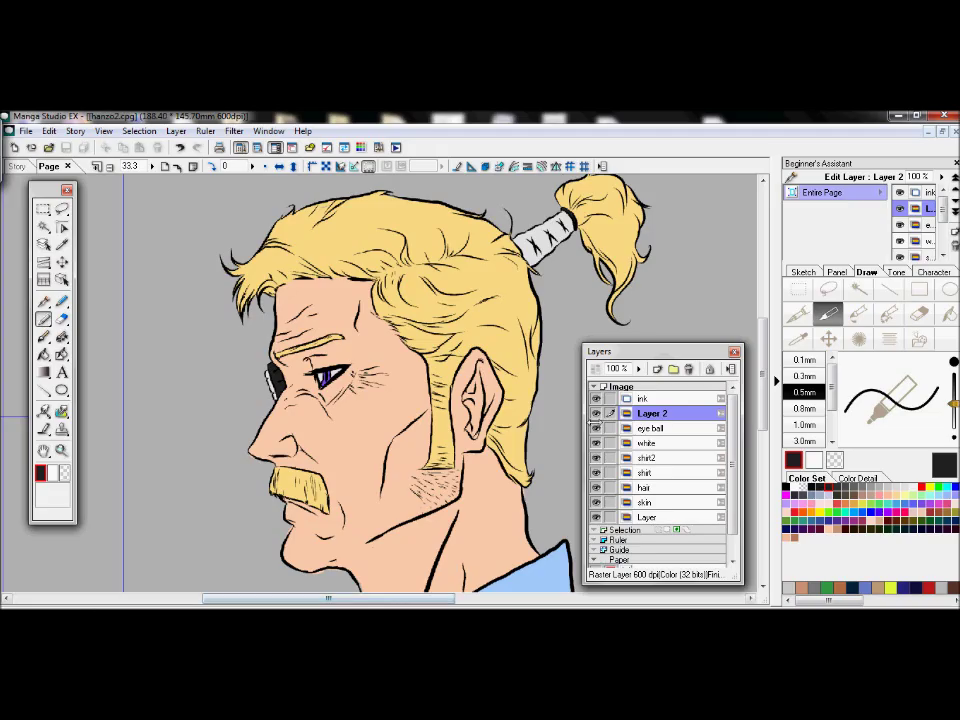
pyautogui.moveTo(764, 343)
pyautogui.mouseDown()
pyautogui.moveTo(767, 418)
pyautogui.moveTo(748, 343)
pyautogui.mouseUp()
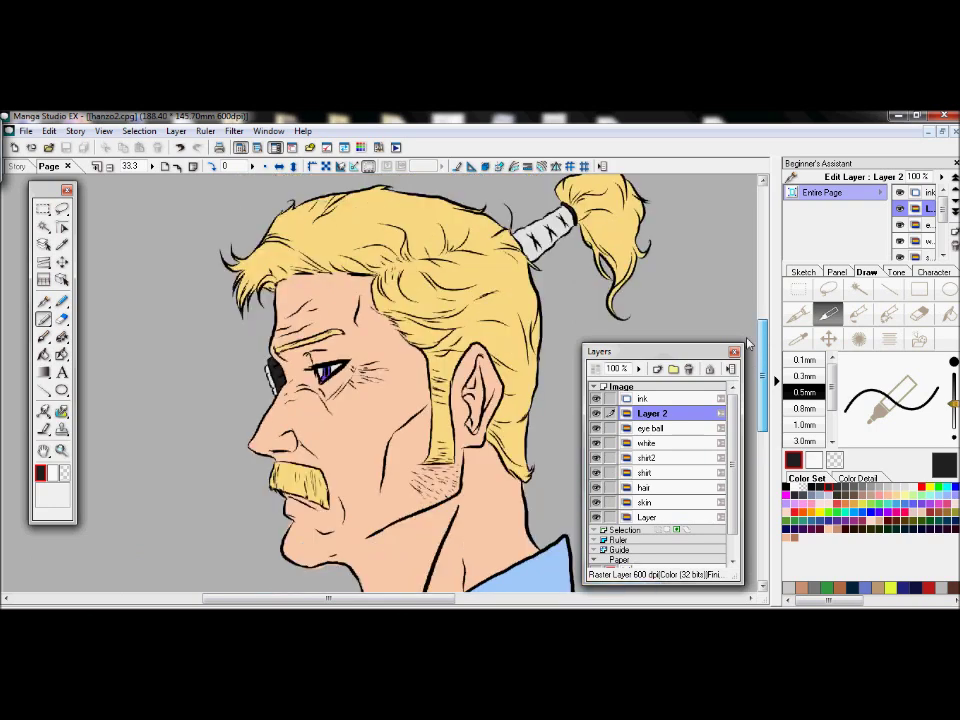
pyautogui.click(657, 369)
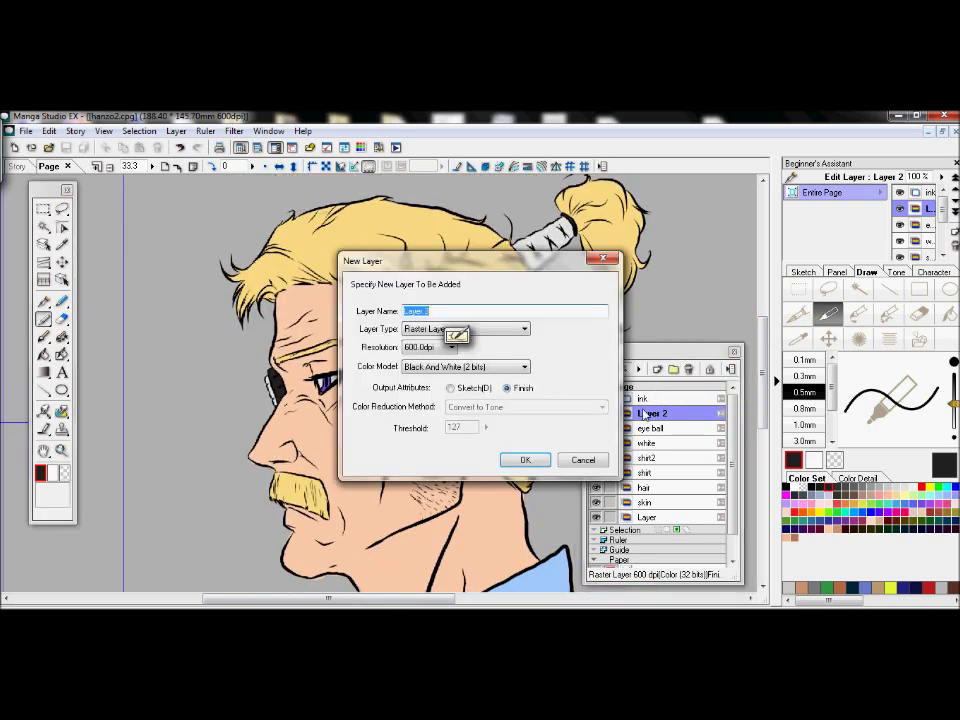
pyautogui.click(507, 369)
pyautogui.click(590, 462)
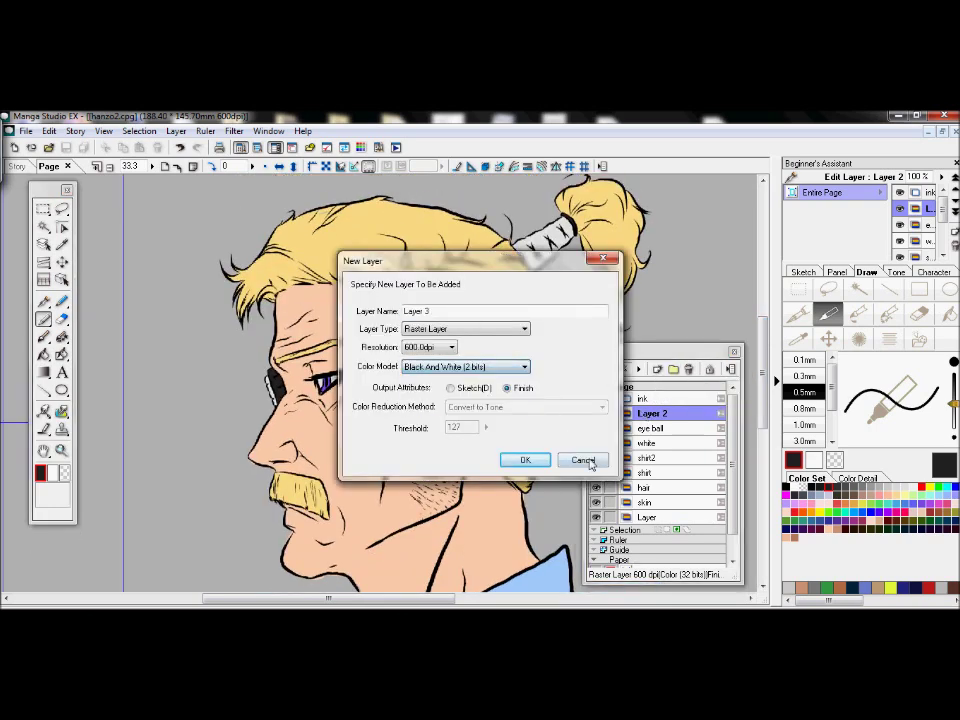
pyautogui.click(588, 461)
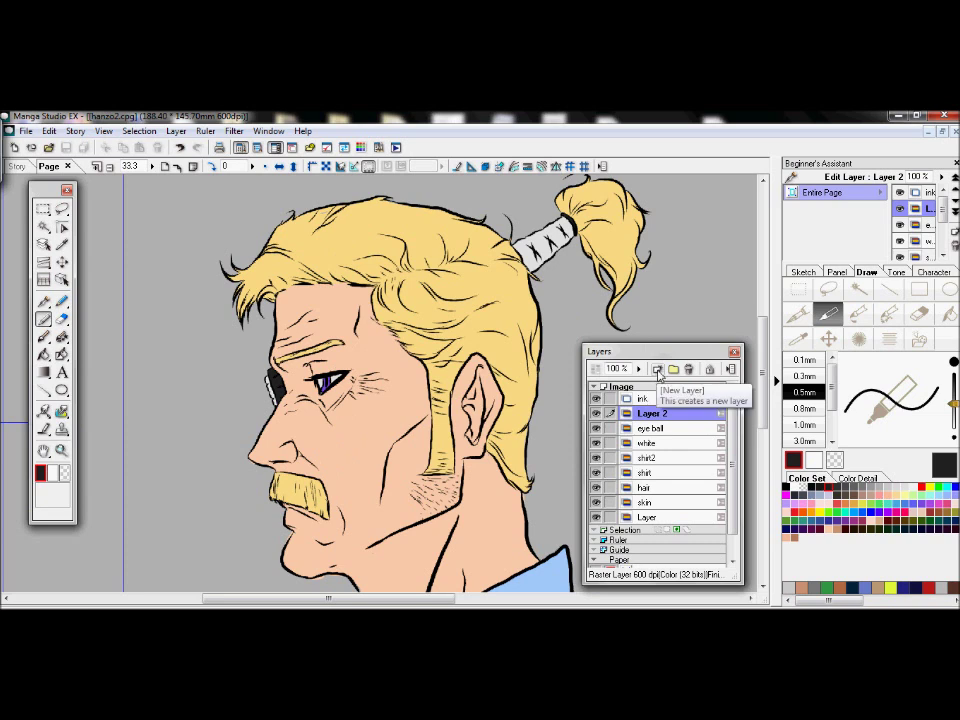
# Add a 32-bit colour raster layer named "shadow" directly beneath the ink layer.
pyautogui.click(658, 370)
pyautogui.click(500, 367)
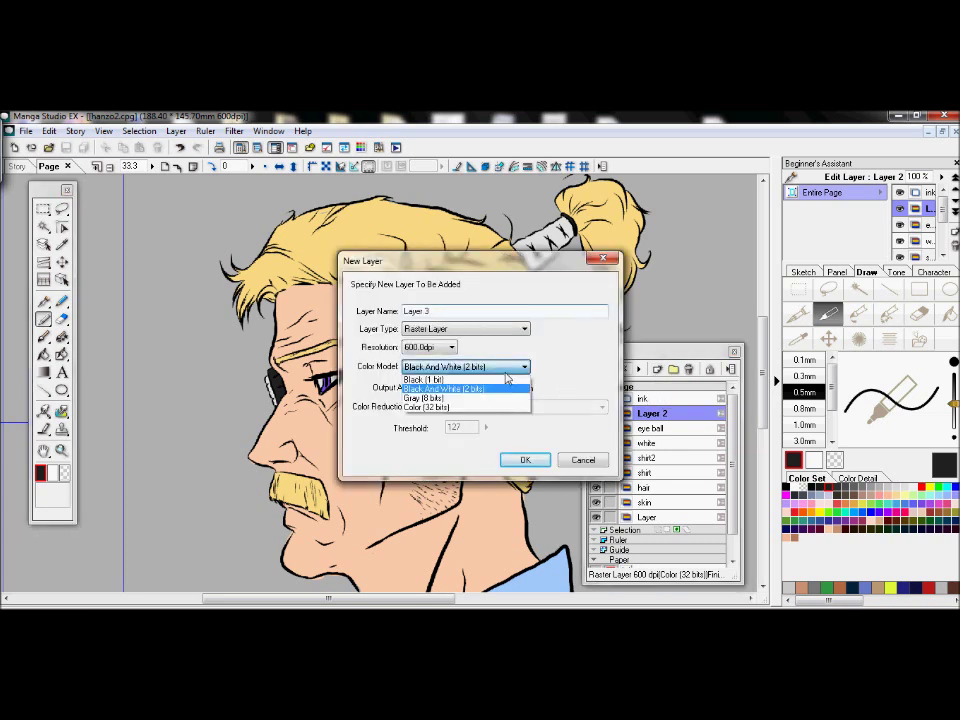
pyautogui.click(488, 408)
pyautogui.doubleClick(418, 311)
pyautogui.write('shadow')
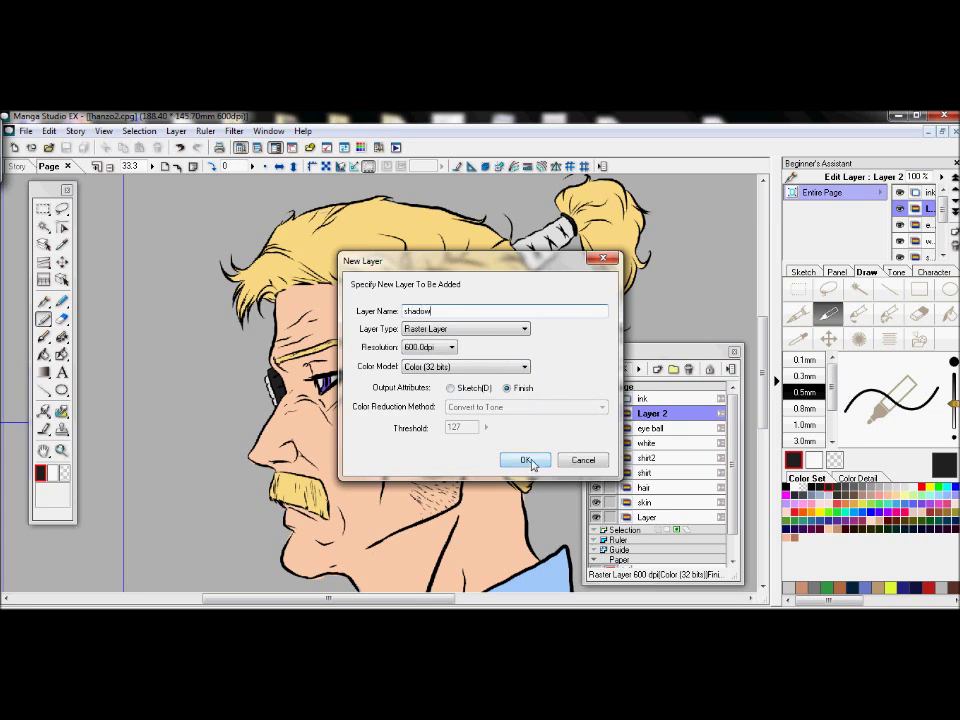
pyautogui.click(530, 461)
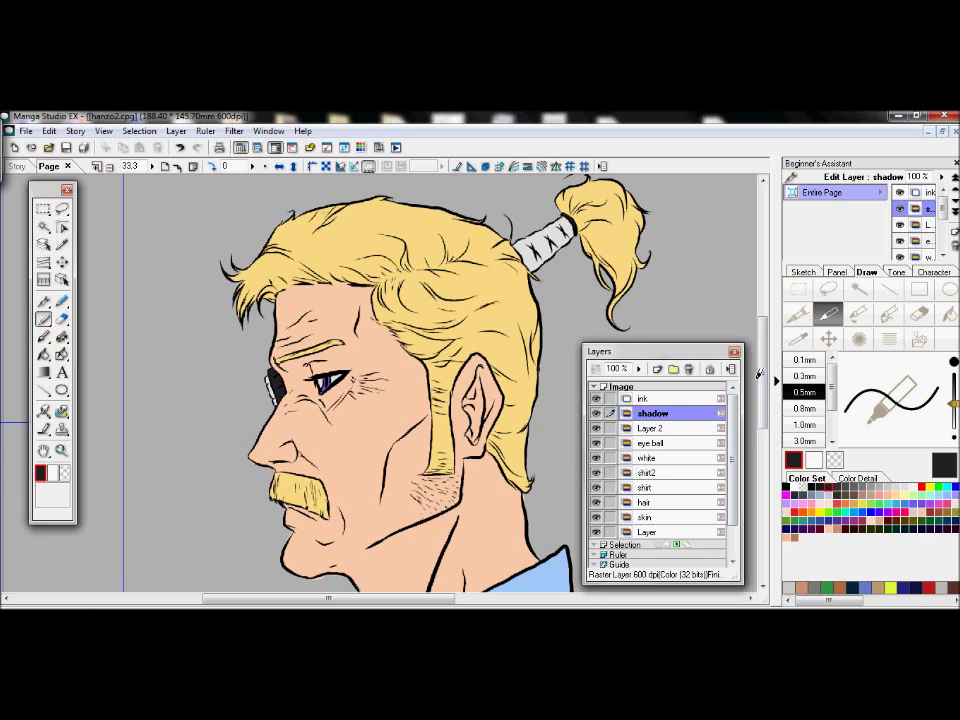
# Sample the skin tone from the neck with the Eyedropper while the skin layer is active.
pyautogui.moveTo(770, 377); pyautogui.dragTo(774, 421)
pyautogui.click(645, 517)
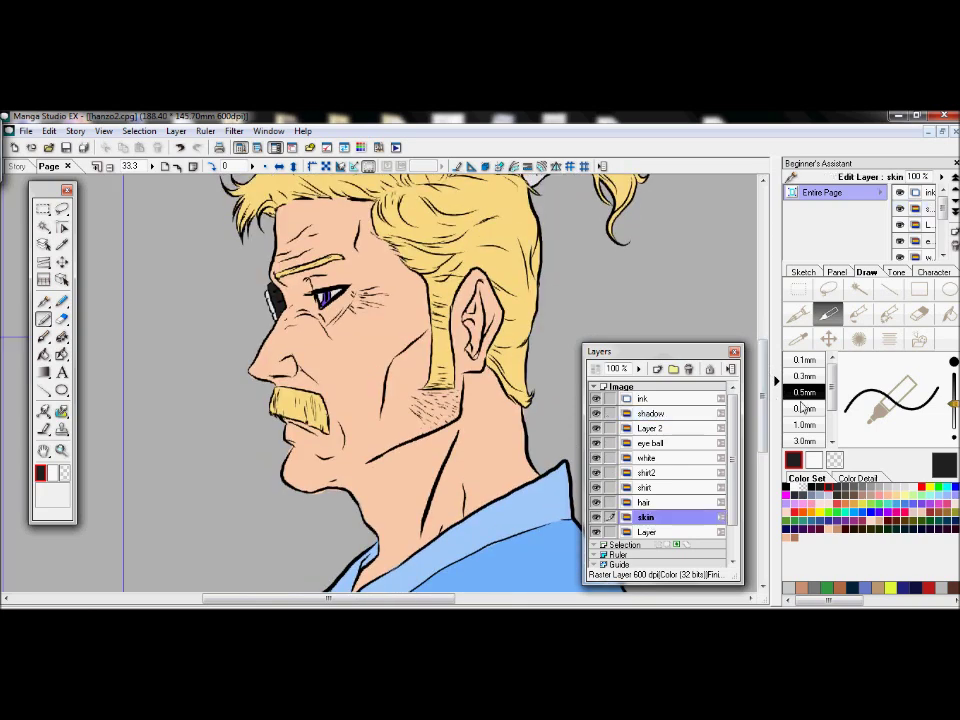
pyautogui.click(920, 315)
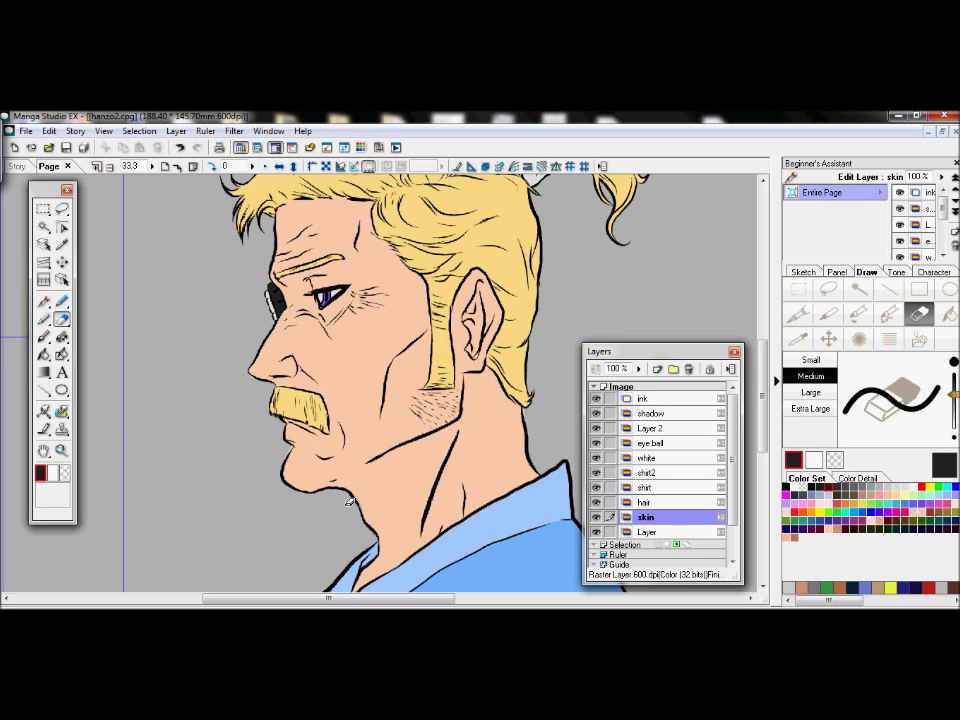
pyautogui.click(798, 340)
pyautogui.click(500, 438)
pyautogui.click(829, 315)
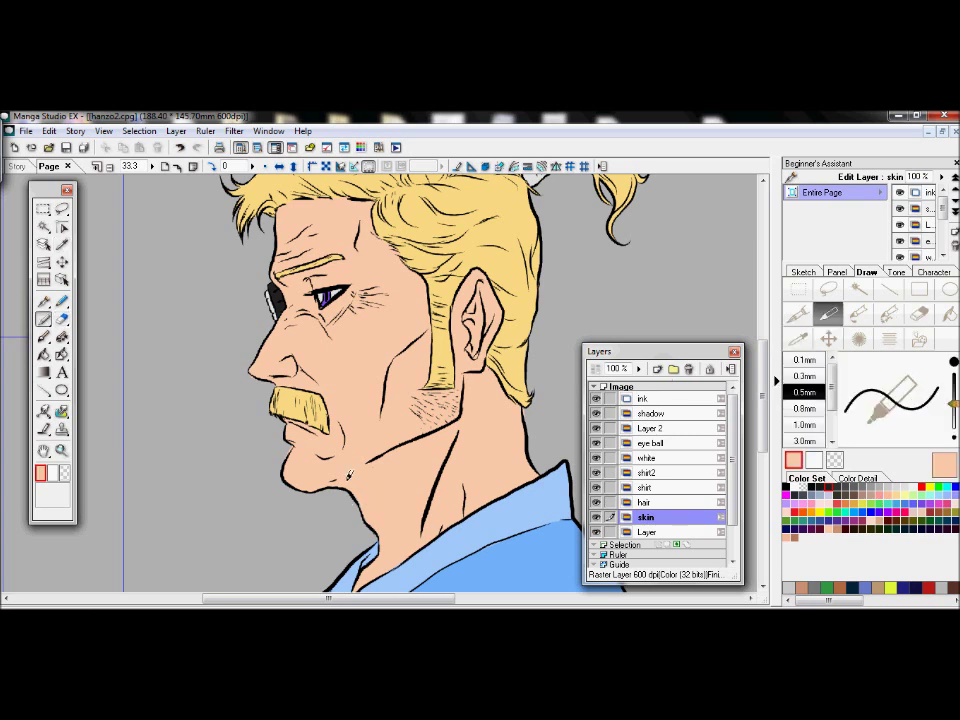
pyautogui.press('e')
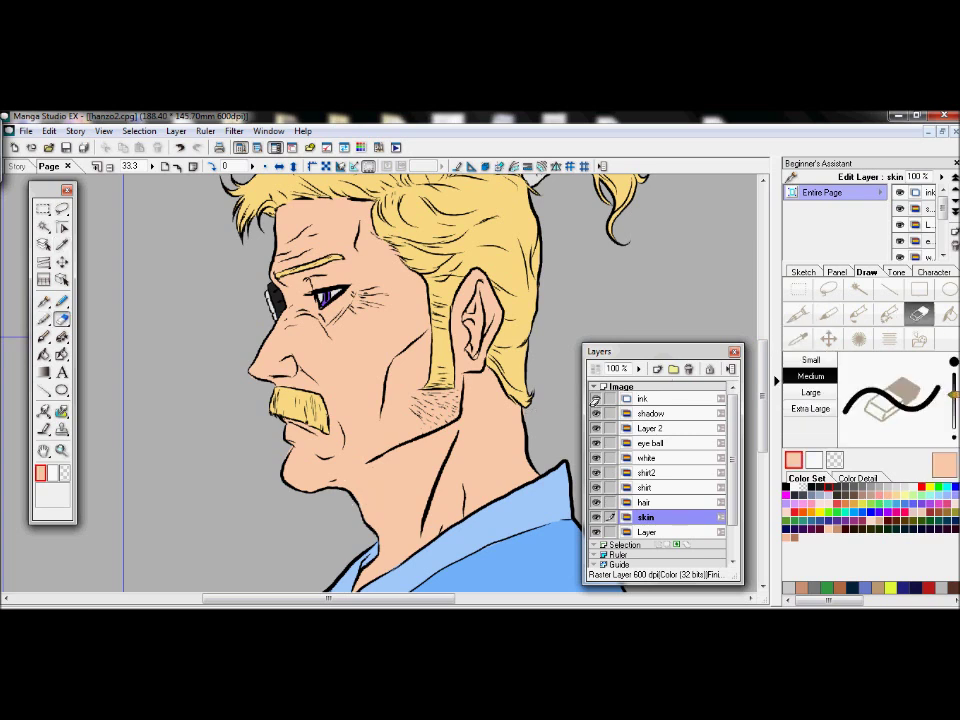
# Mix a translucent dark brown for the shadow layer: H 22, S 73%, V 25%, alpha 98.
pyautogui.click(650, 413)
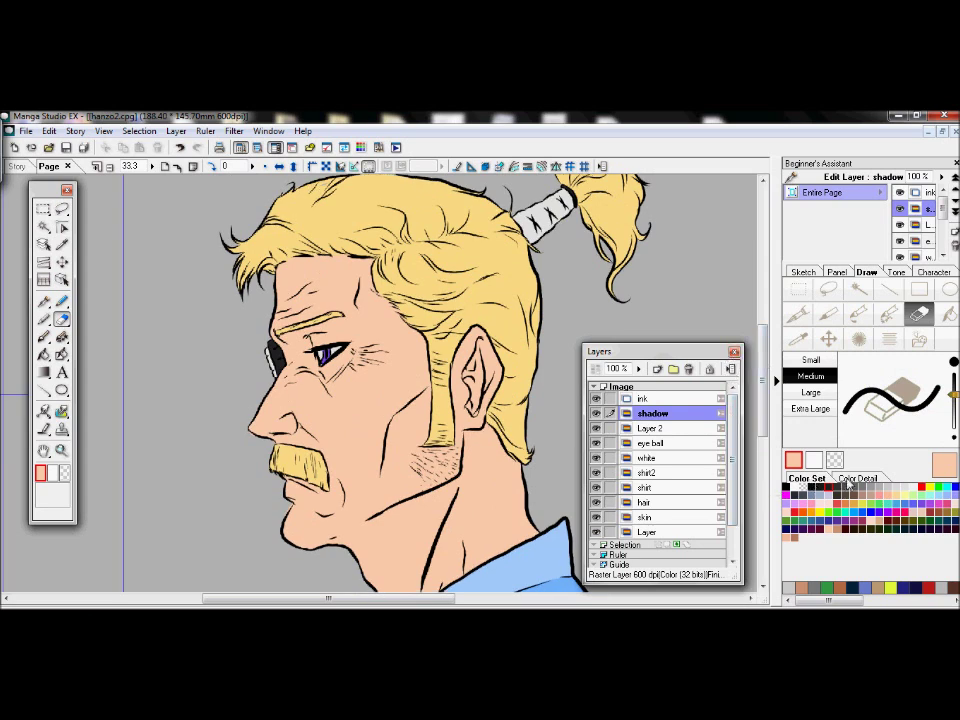
pyautogui.click(852, 480)
pyautogui.moveTo(795, 522)
pyautogui.mouseDown()
pyautogui.moveTo(792, 494)
pyautogui.moveTo(797, 514)
pyautogui.mouseUp()
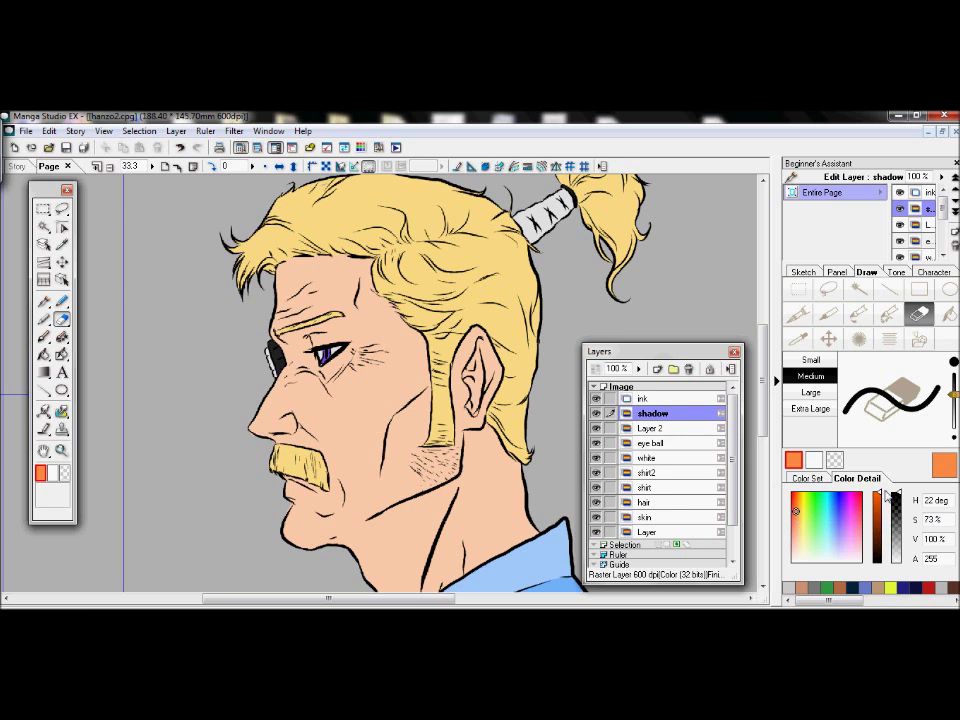
pyautogui.click(825, 482)
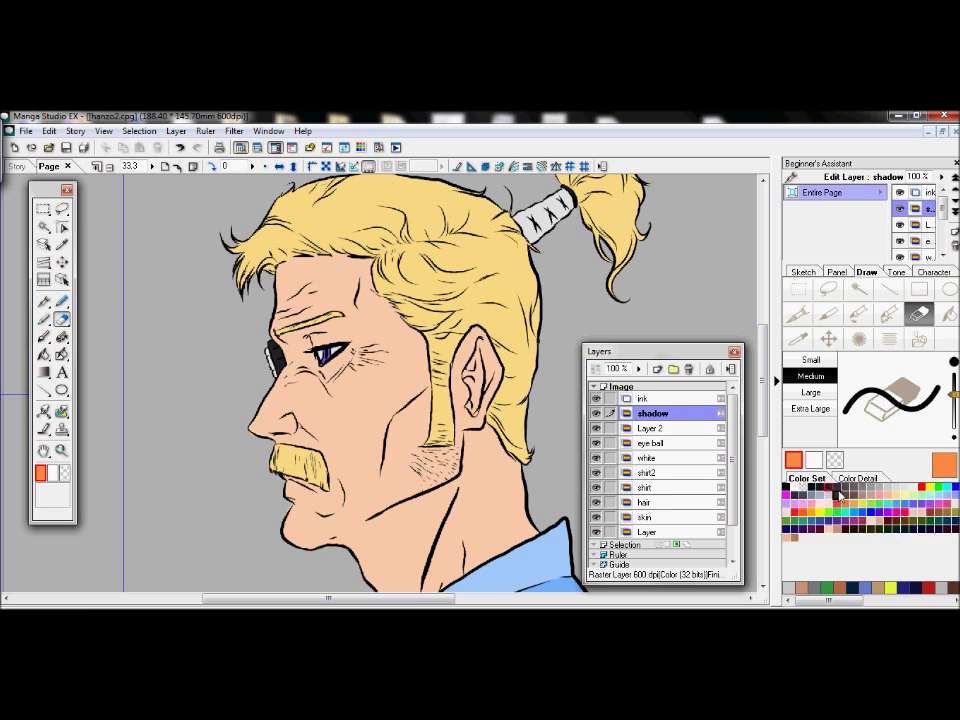
pyautogui.click(857, 478)
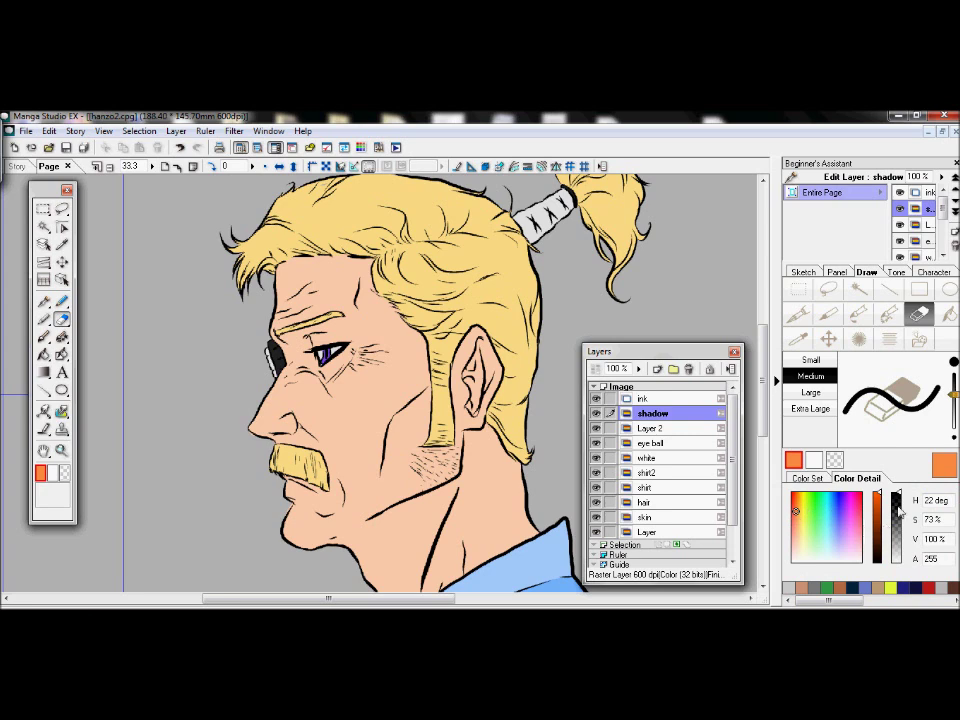
pyautogui.moveTo(881, 497); pyautogui.dragTo(892, 533)
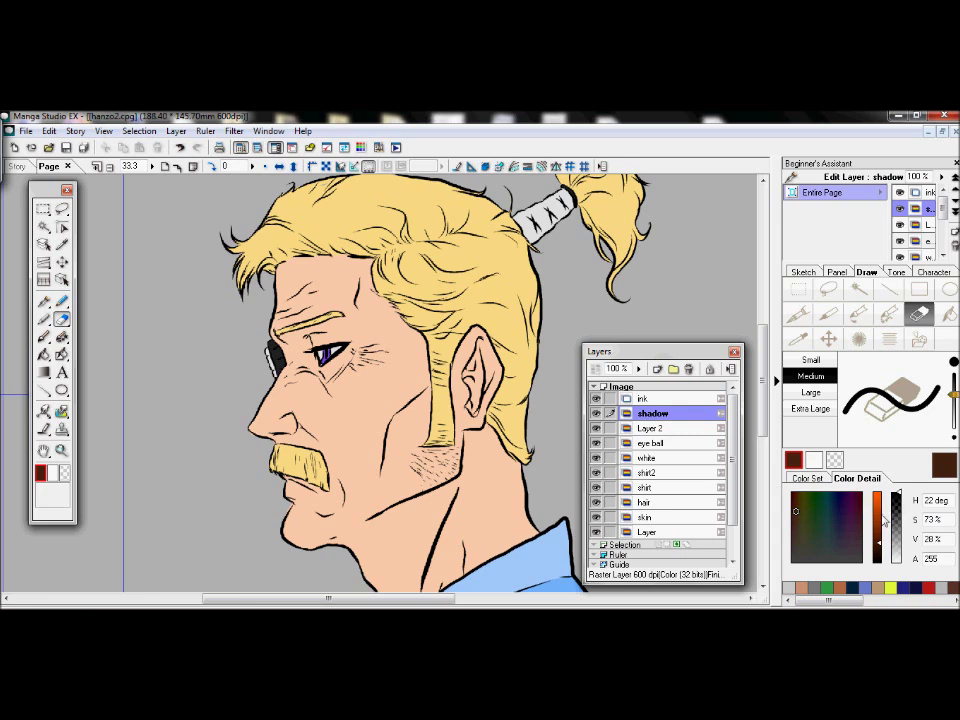
pyautogui.moveTo(900, 496); pyautogui.dragTo(903, 537)
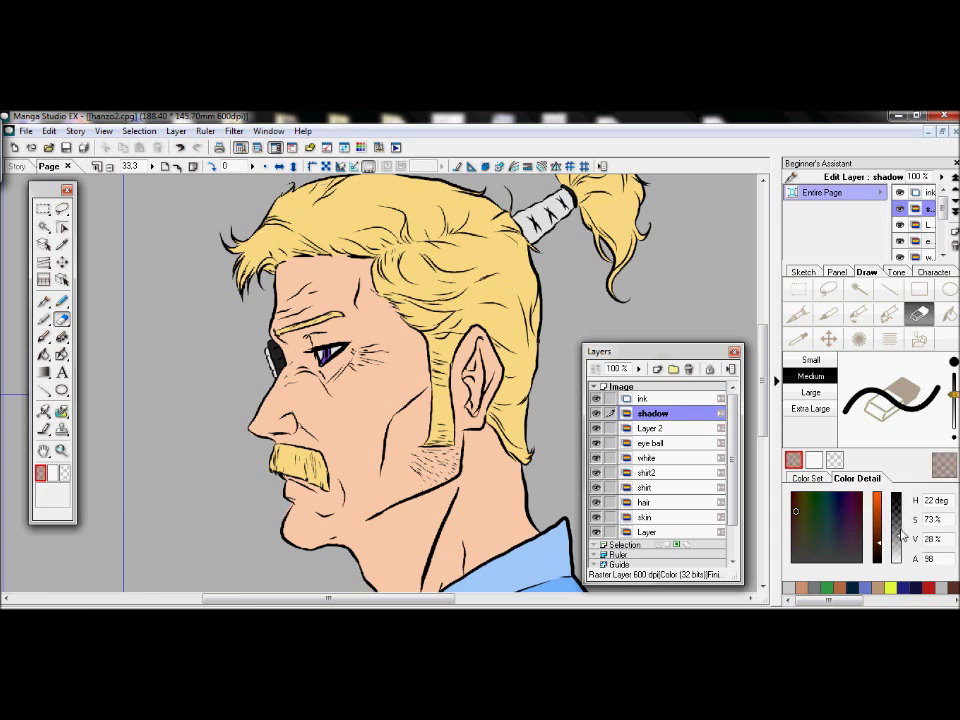
pyautogui.click(881, 547)
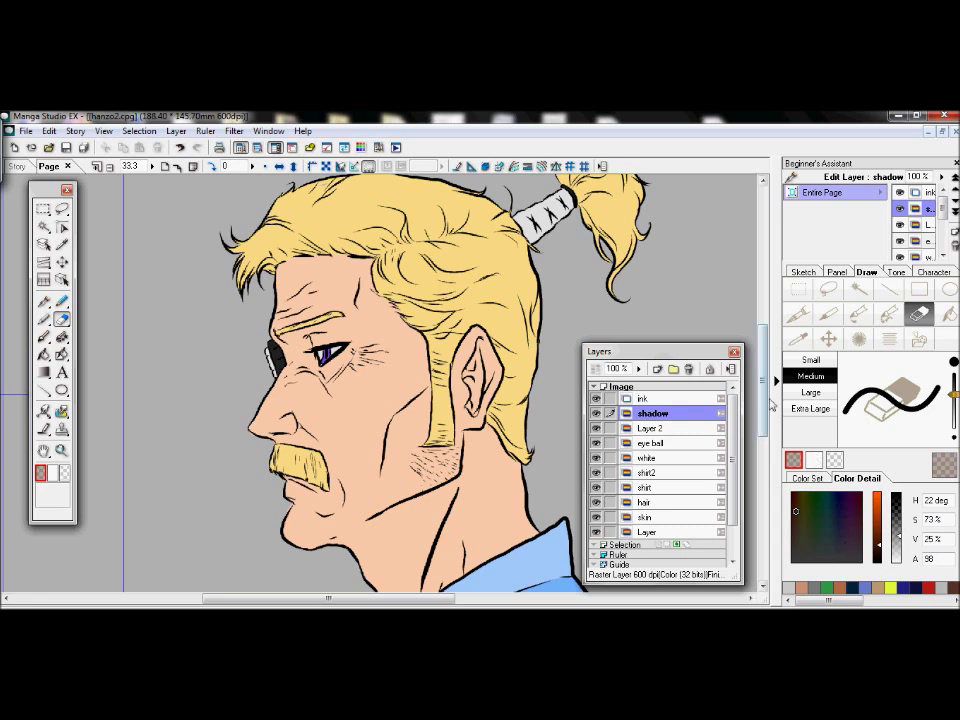
# Try a shadow stroke under the jaw with the marker.
pyautogui.click(826, 318)
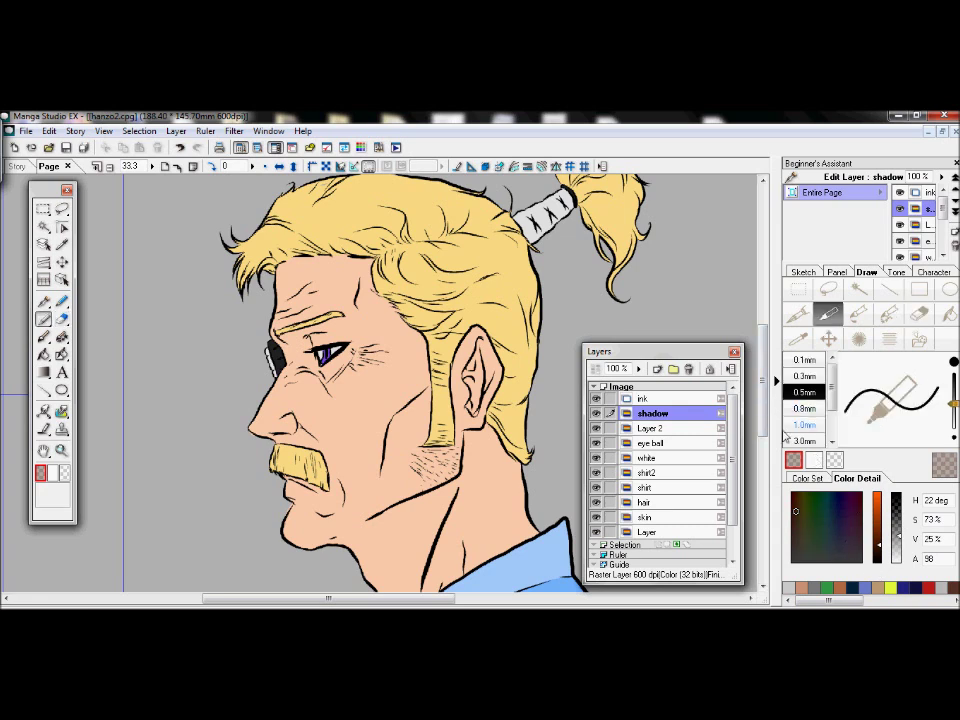
pyautogui.moveTo(370, 532)
pyautogui.mouseDown()
pyautogui.moveTo(409, 505)
pyautogui.moveTo(367, 537)
pyautogui.moveTo(431, 506)
pyautogui.mouseUp()
pyautogui.click(919, 313)
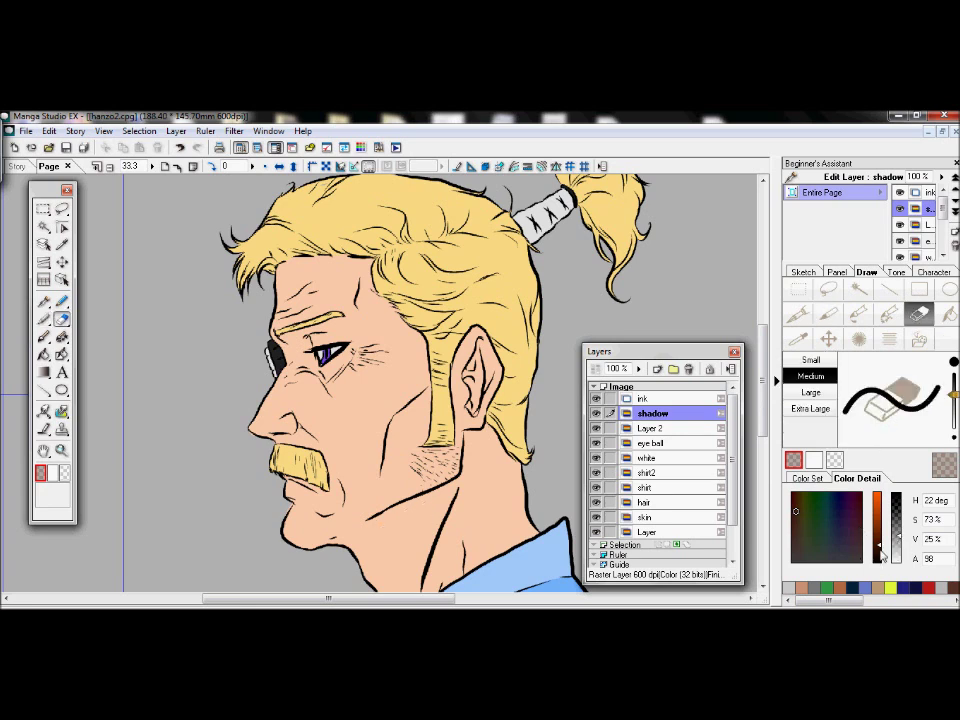
# Shade under the jaw and chin, the cheek hollow, nose, eye socket and ear with the 1.0 mm marker at V 22%.
pyautogui.click(826, 313)
pyautogui.click(806, 424)
pyautogui.moveTo(448, 492)
pyautogui.mouseDown()
pyautogui.moveTo(362, 527)
pyautogui.moveTo(430, 510)
pyautogui.moveTo(372, 555)
pyautogui.moveTo(376, 527)
pyautogui.moveTo(407, 535)
pyautogui.mouseUp()
pyautogui.moveTo(335, 542); pyautogui.dragTo(330, 548)
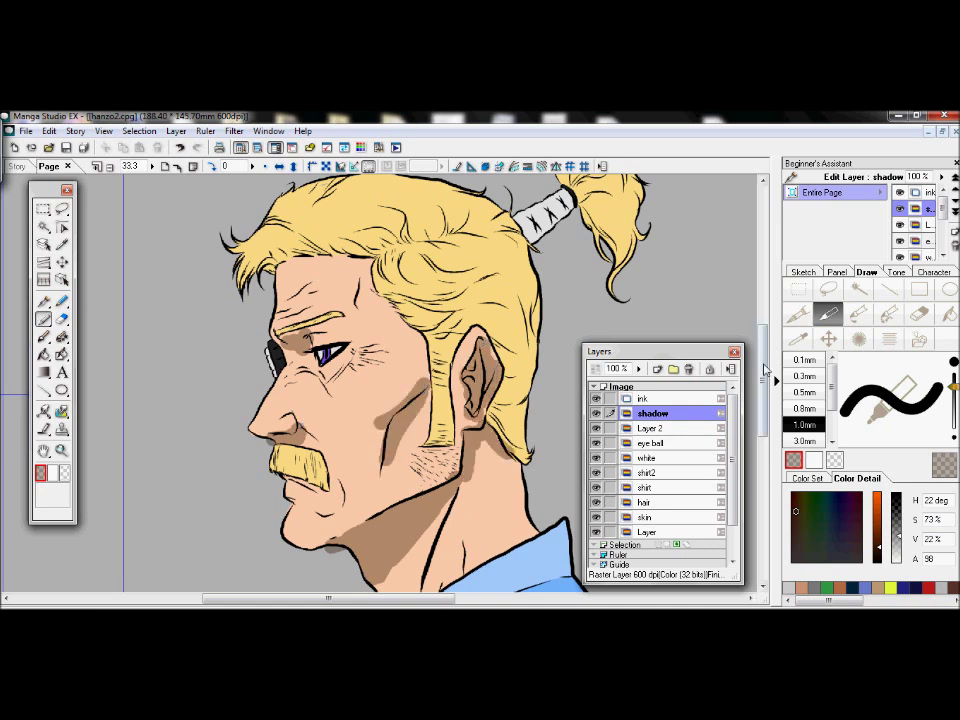
# Shade the fringe, the swept side hair, the back of the head and the ponytail with the same translucent brown.
pyautogui.scroll(-3, 502, 452)
pyautogui.scroll(3, 450, 300)
pyautogui.moveTo(332, 248)
pyautogui.mouseDown()
pyautogui.moveTo(280, 252)
pyautogui.moveTo(247, 270)
pyautogui.mouseUp()
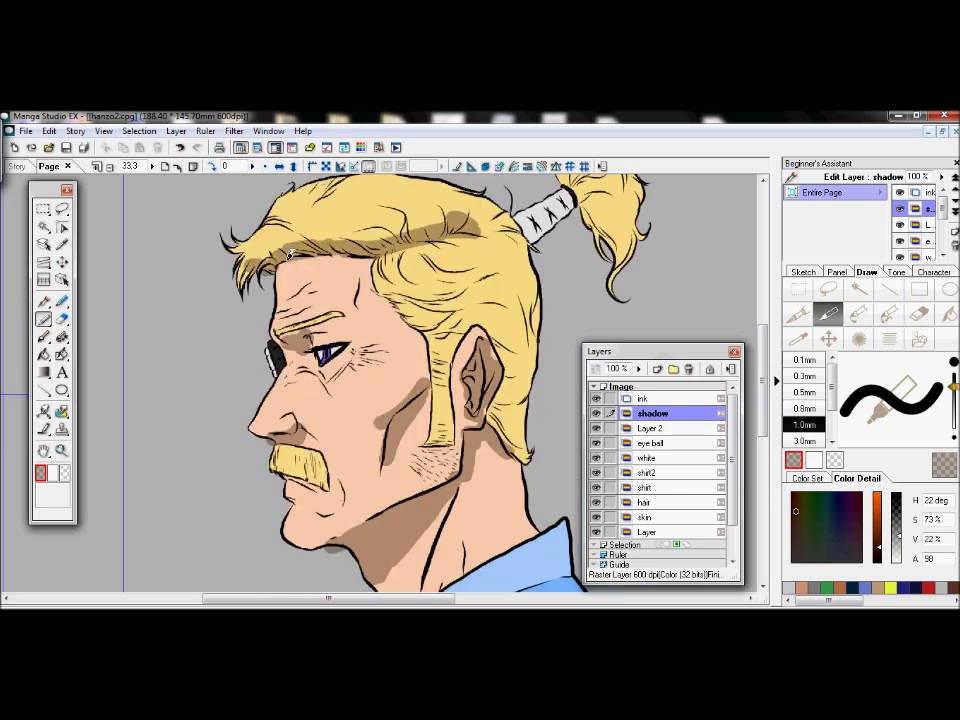
pyautogui.moveTo(374, 264); pyautogui.dragTo(434, 326)
pyautogui.moveTo(506, 294)
pyautogui.mouseDown()
pyautogui.moveTo(445, 317)
pyautogui.moveTo(494, 411)
pyautogui.mouseUp()
pyautogui.moveTo(379, 251); pyautogui.dragTo(370, 307)
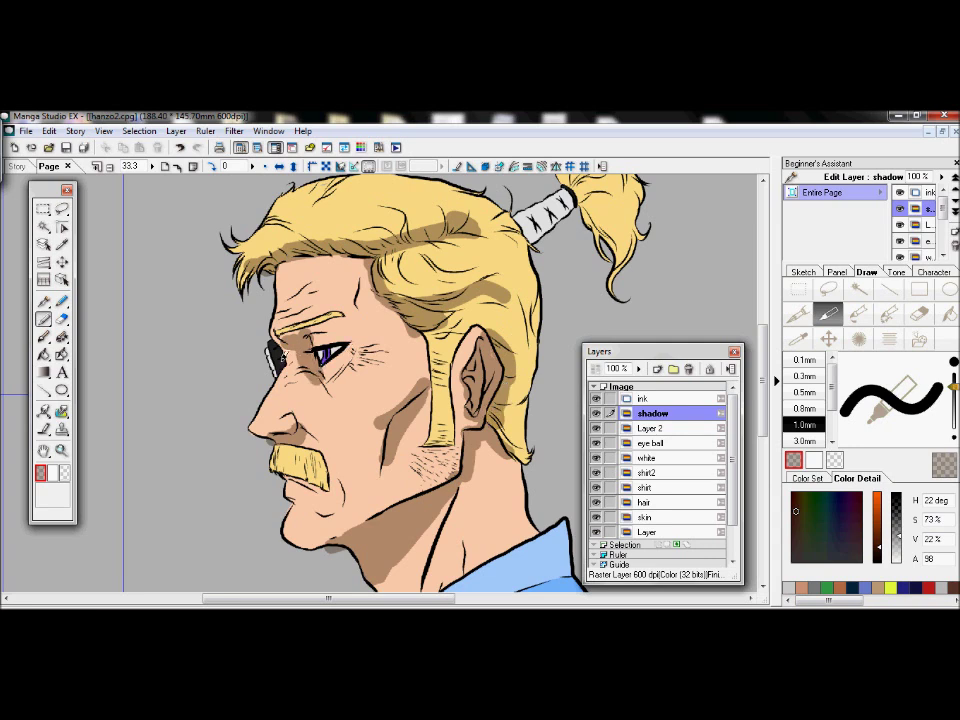
pyautogui.moveTo(580, 203)
pyautogui.mouseDown()
pyautogui.moveTo(527, 244)
pyautogui.moveTo(626, 228)
pyautogui.moveTo(606, 272)
pyautogui.moveTo(622, 302)
pyautogui.mouseUp()
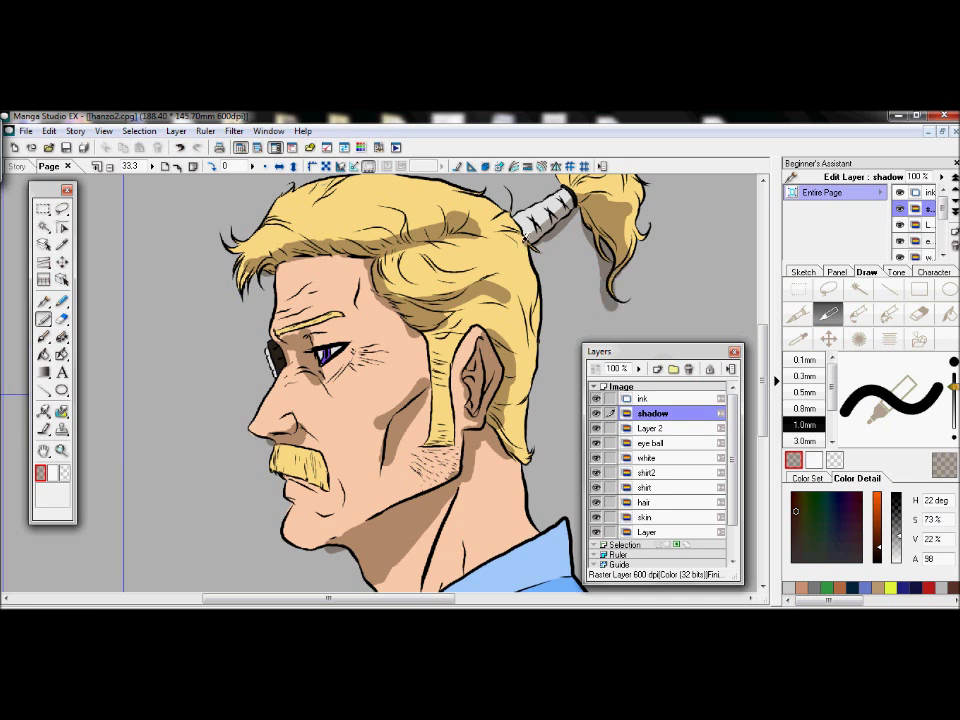
# Shade the shirt's sleeve folds, lower front edge and inner collar on the shadow layer with the translucent brown.
pyautogui.moveTo(446, 352); pyautogui.dragTo(451, 432)
pyautogui.moveTo(763, 407); pyautogui.dragTo(763, 476)
pyautogui.moveTo(406, 457)
pyautogui.mouseDown()
pyautogui.moveTo(413, 544)
pyautogui.moveTo(430, 544)
pyautogui.moveTo(491, 500)
pyautogui.mouseUp()
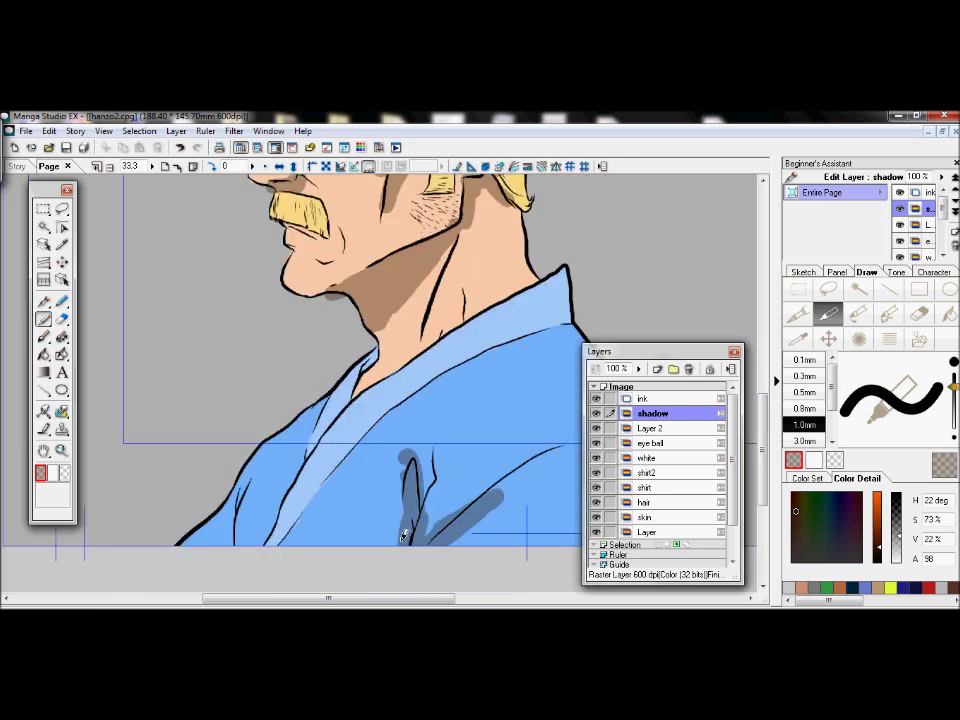
pyautogui.moveTo(398, 506); pyautogui.dragTo(372, 532)
pyautogui.moveTo(244, 488); pyautogui.dragTo(236, 520)
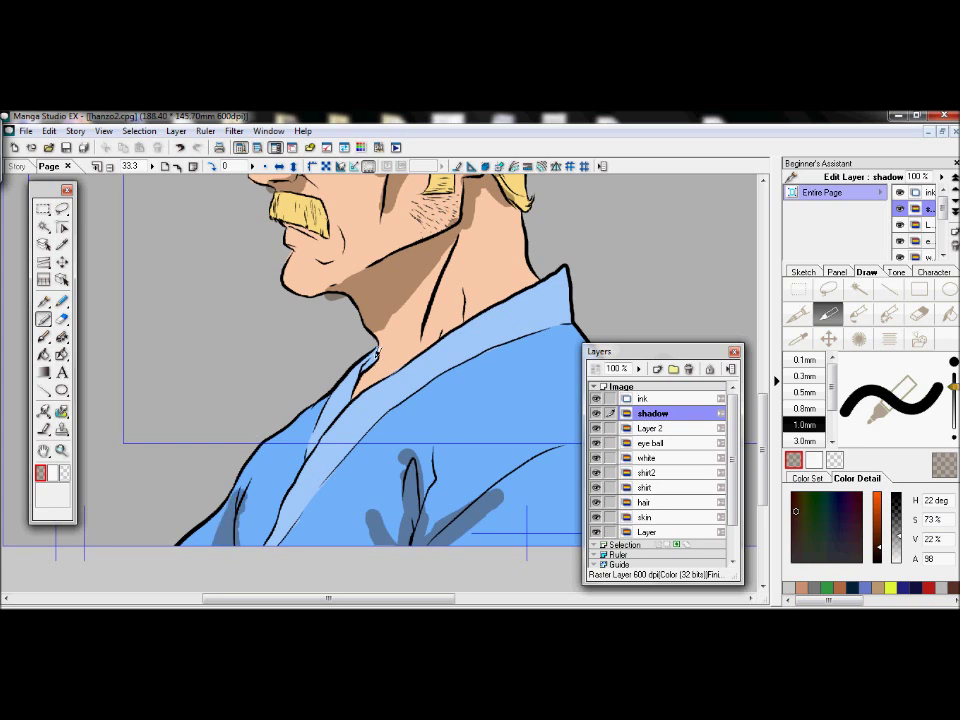
pyautogui.moveTo(383, 603); pyautogui.dragTo(363, 601)
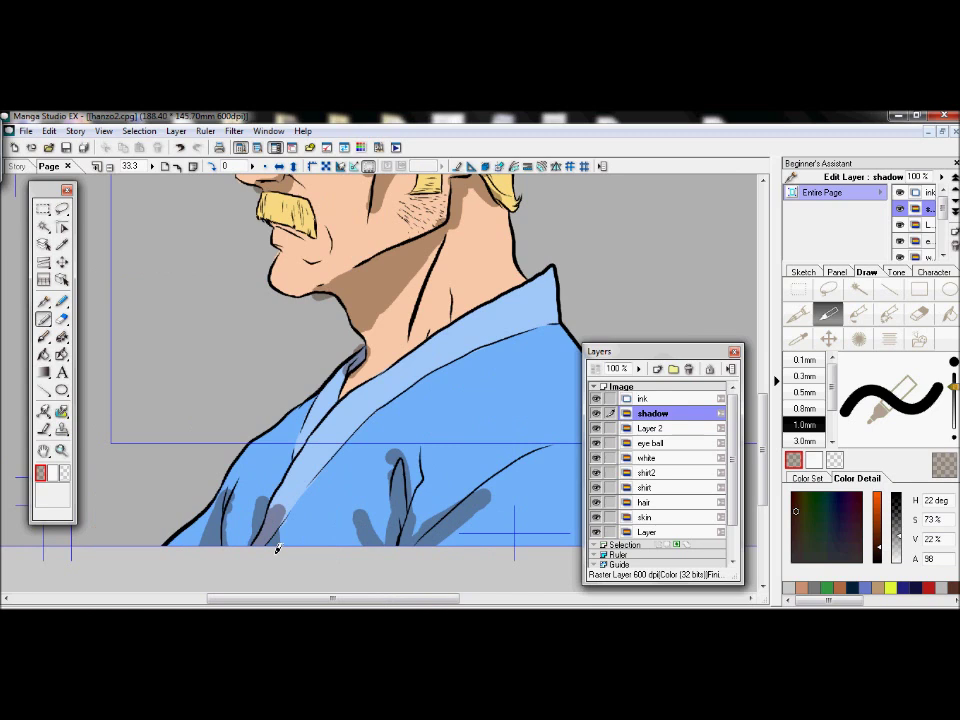
# Shade the underside of the moustache, the area below the lower lip and the bottom of the chin.
pyautogui.moveTo(762, 421); pyautogui.dragTo(762, 392)
pyautogui.moveTo(276, 349)
pyautogui.mouseDown()
pyautogui.moveTo(297, 356)
pyautogui.moveTo(312, 339)
pyautogui.mouseUp()
pyautogui.moveTo(260, 297); pyautogui.dragTo(287, 294)
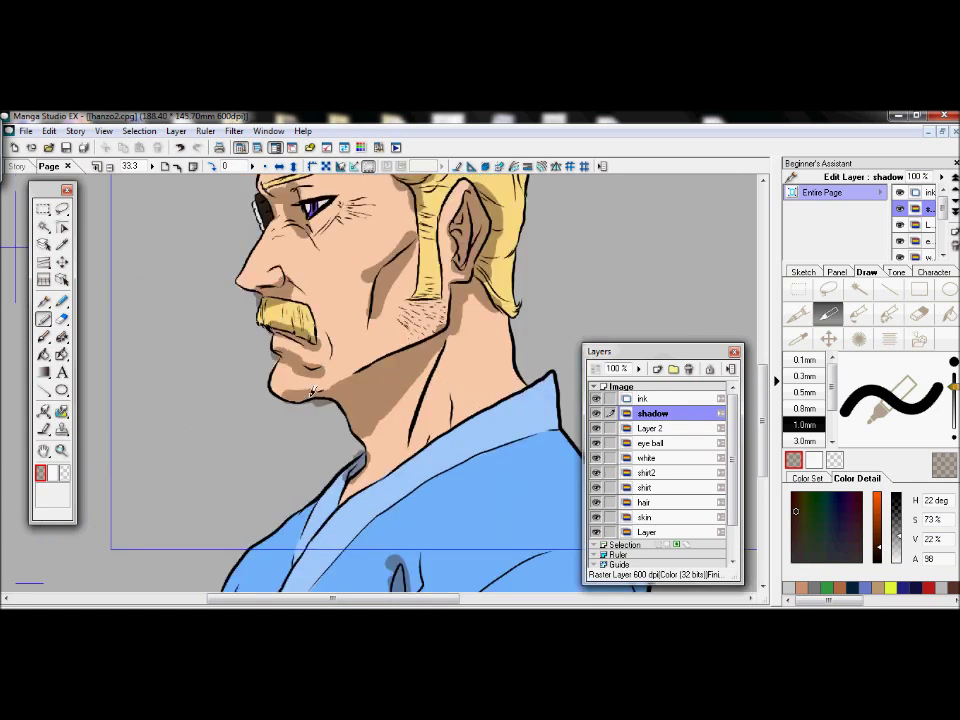
pyautogui.scroll(2, 334, 262)
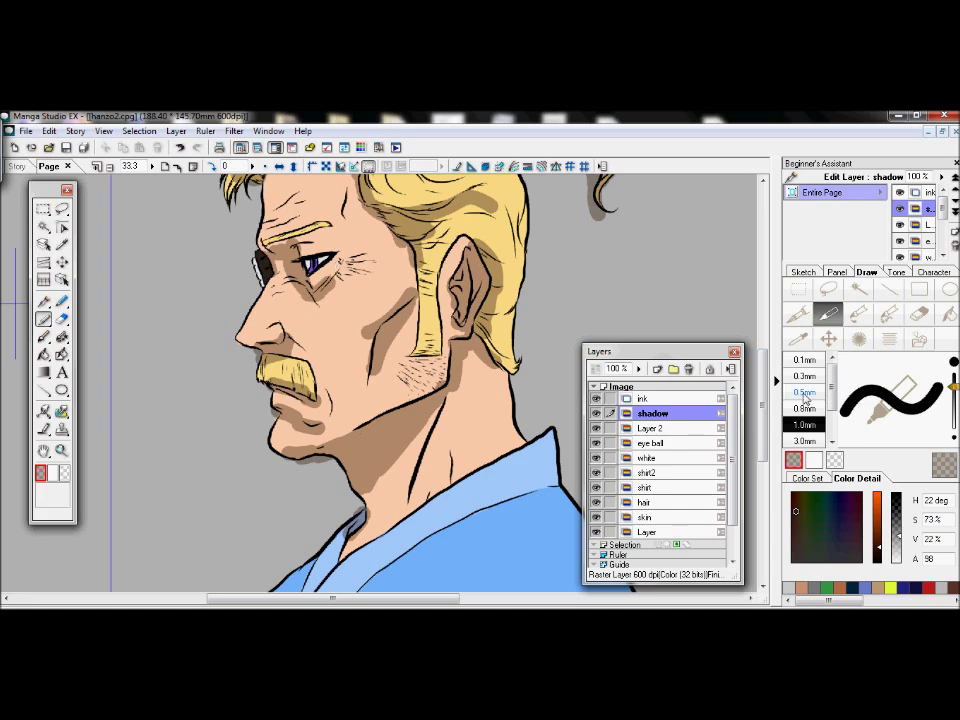
# Shade under the brow, the top of the eye white and the eye patch with the 0.5 mm marker.
pyautogui.click(804, 392)
pyautogui.hotkey('ctrl', 'alt', '0')
pyautogui.moveTo(763, 419); pyautogui.dragTo(763, 371)
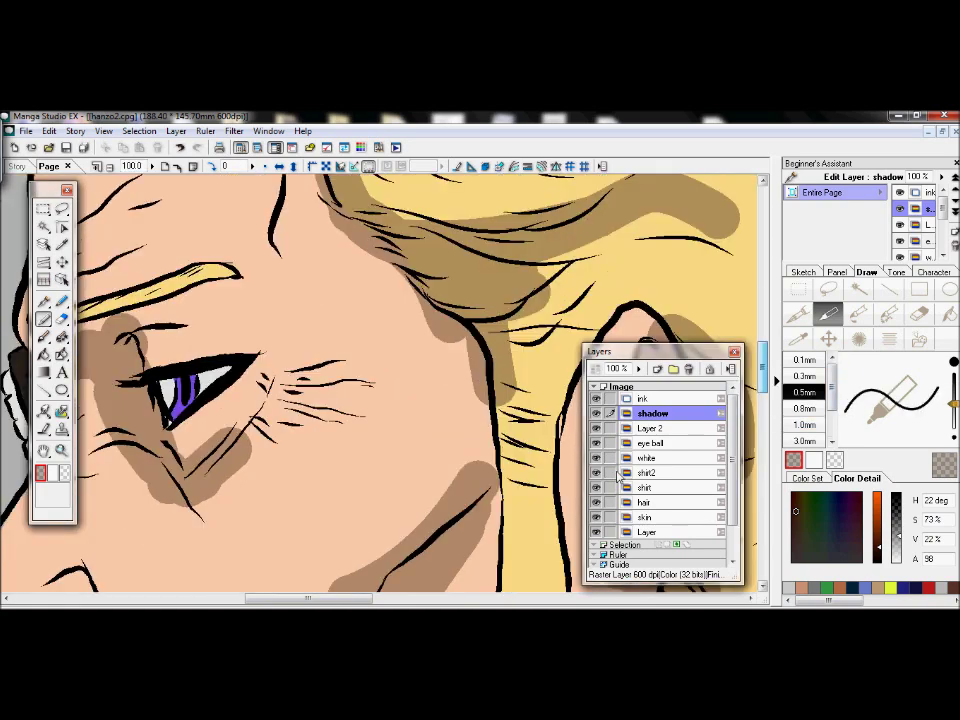
pyautogui.moveTo(310, 598); pyautogui.dragTo(258, 598)
pyautogui.moveTo(488, 370); pyautogui.dragTo(494, 405)
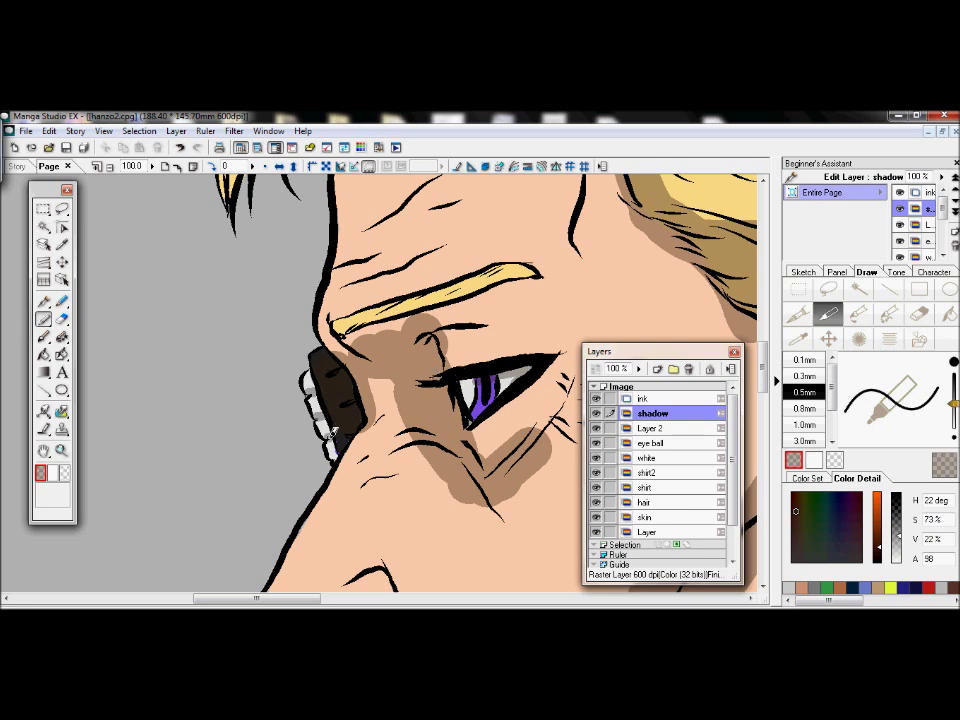
pyautogui.moveTo(378, 271)
pyautogui.mouseDown()
pyautogui.moveTo(341, 290)
pyautogui.moveTo(367, 271)
pyautogui.mouseUp()
# Add fine shadow strokes to the fringe tips, the crown of the hair and the ponytail wrap.
pyautogui.click(110, 168)
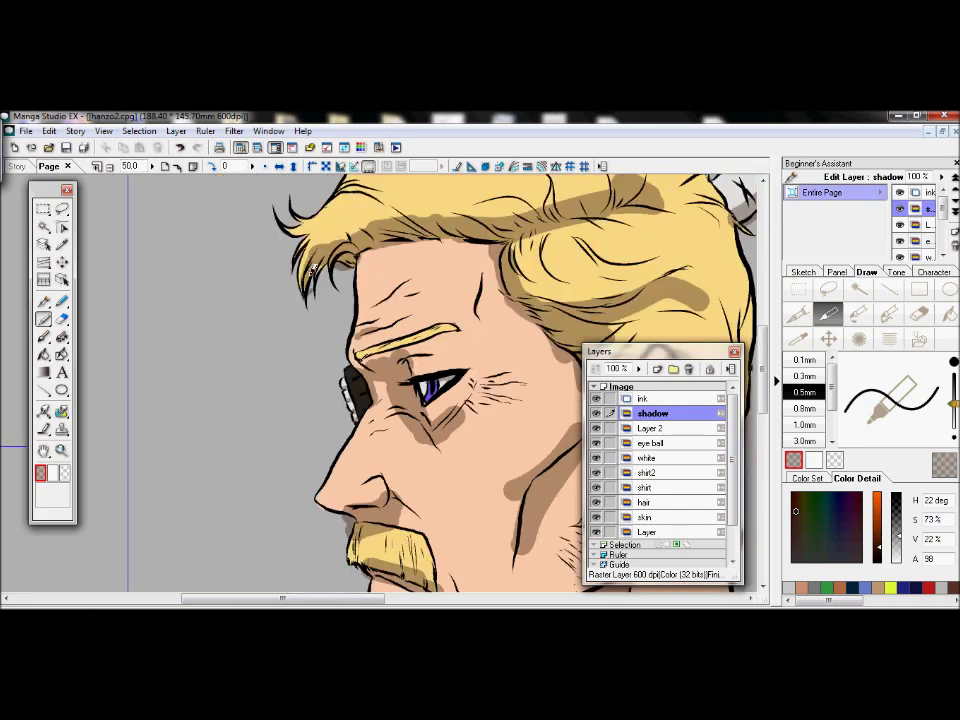
pyautogui.moveTo(762, 362); pyautogui.dragTo(762, 343)
pyautogui.moveTo(380, 599); pyautogui.dragTo(450, 601)
pyautogui.moveTo(160, 224); pyautogui.dragTo(176, 215)
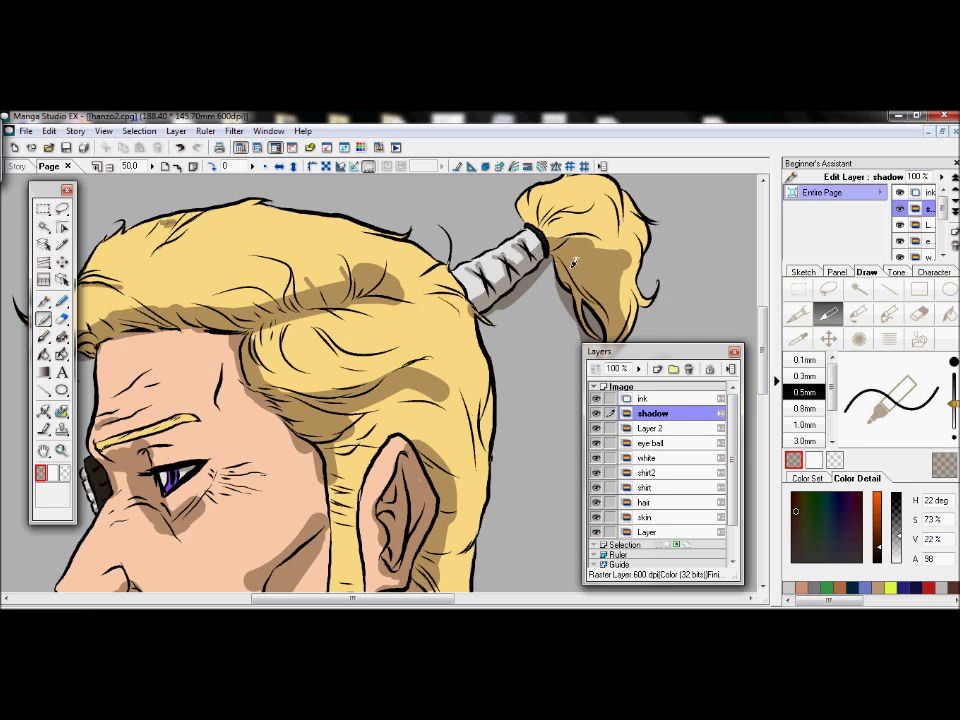
# Sample the blond hair colour on the hair layer and ready the 0.8 mm marker for touching up the hair.
pyautogui.click(643, 503)
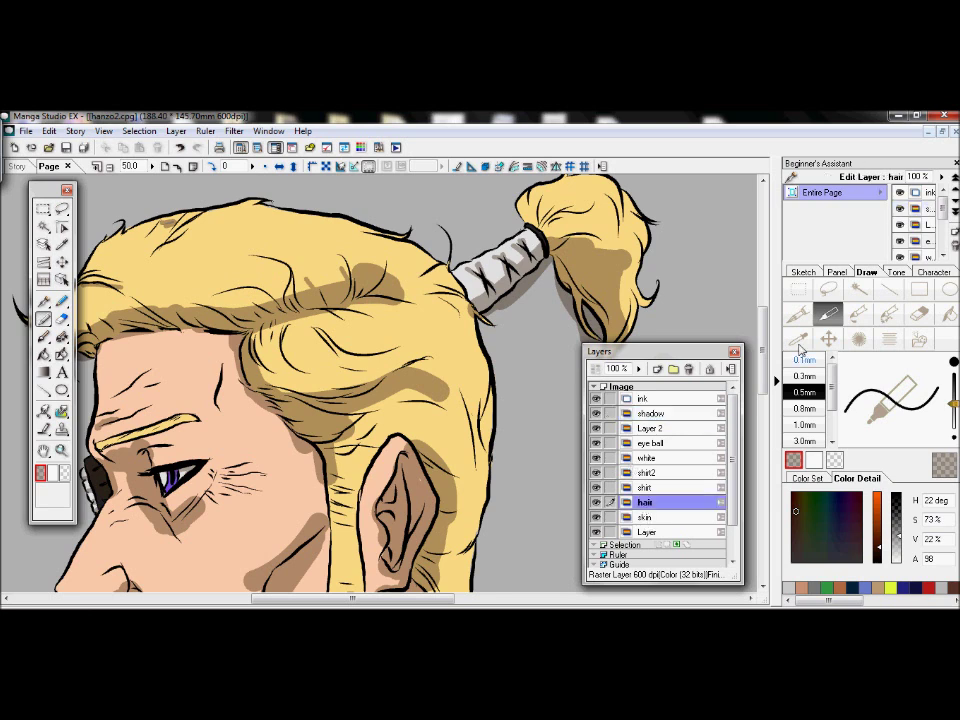
pyautogui.press('i')
pyautogui.click(411, 338)
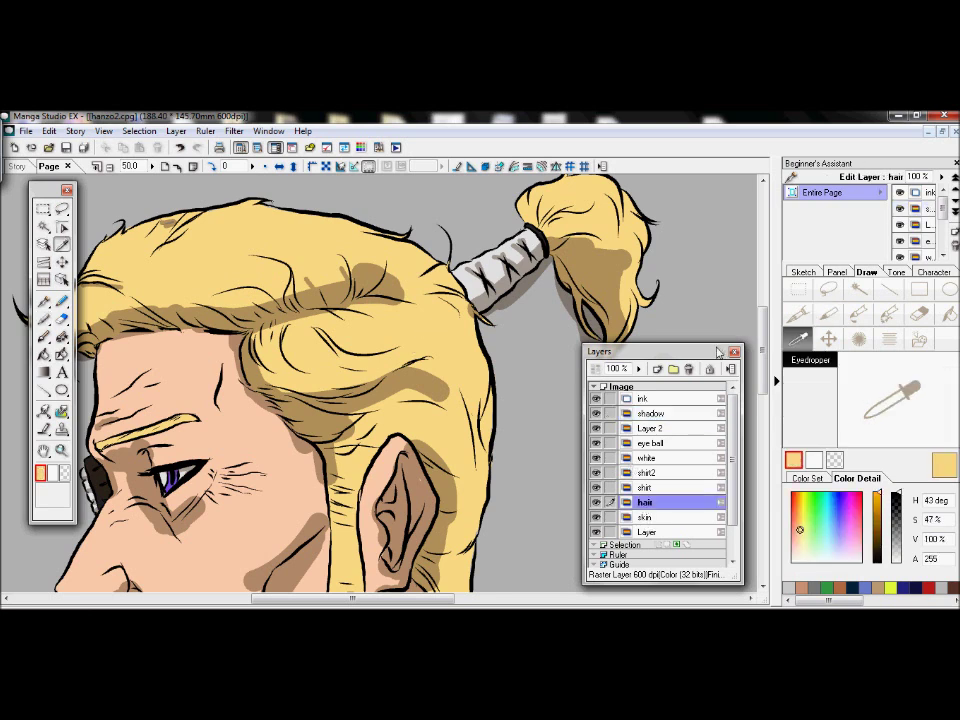
pyautogui.press('p')
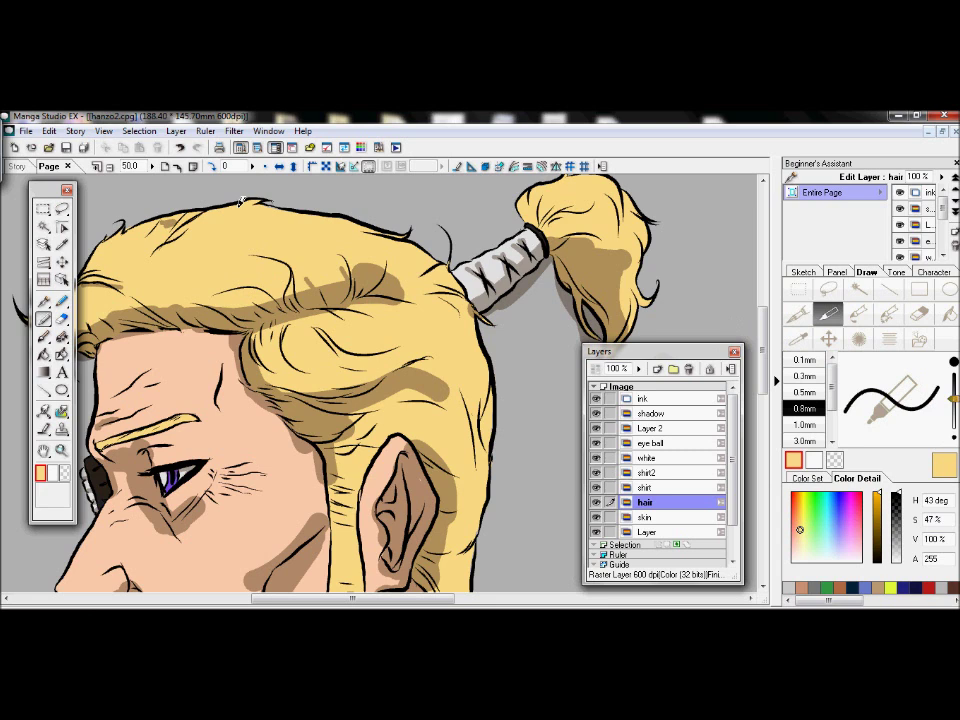
# Return to the shadow layer and sample its translucent brown for the marker.
pyautogui.click(650, 413)
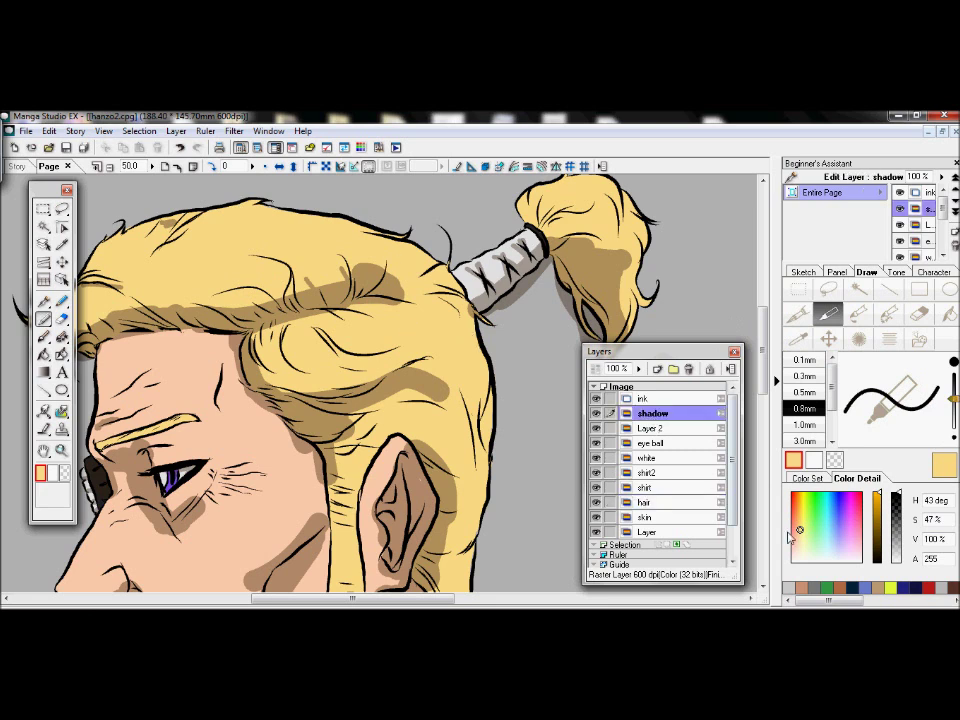
pyautogui.press('i')
pyautogui.click(530, 284)
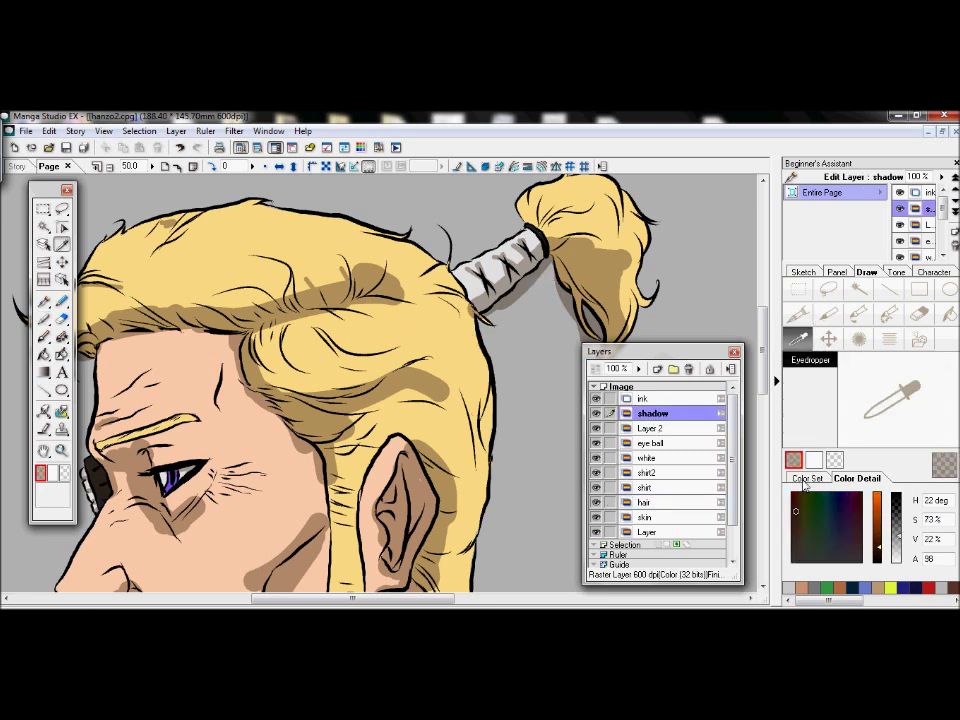
pyautogui.press('p')
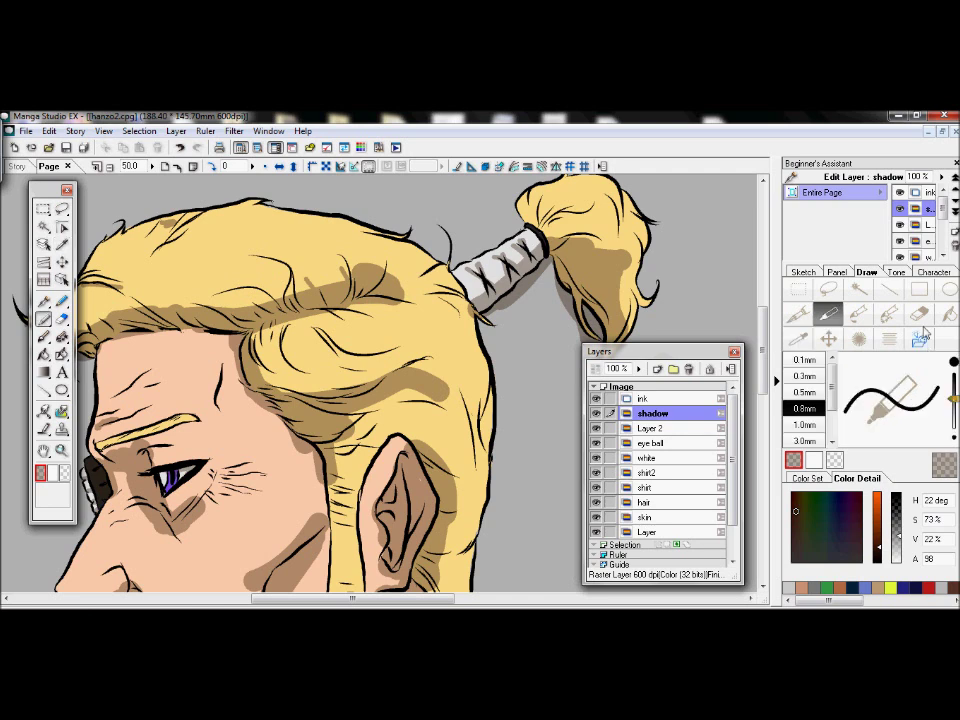
# Erase the shadow spill where the ponytail wrap meets the head with the small eraser.
pyautogui.press('e')
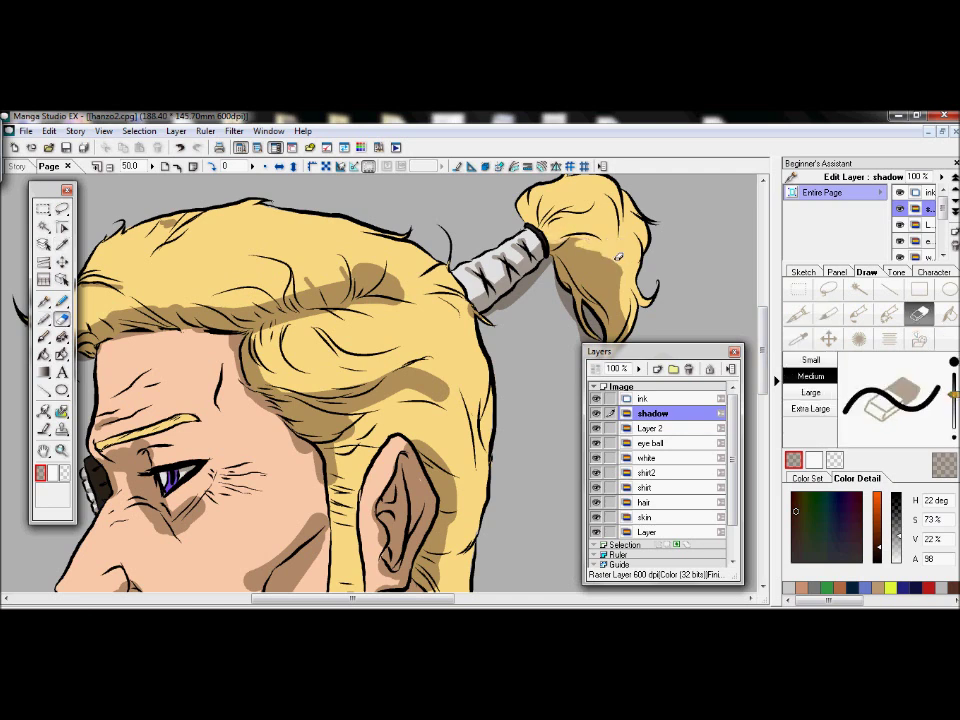
pyautogui.click(808, 359)
pyautogui.scroll(-2, 729, 311)
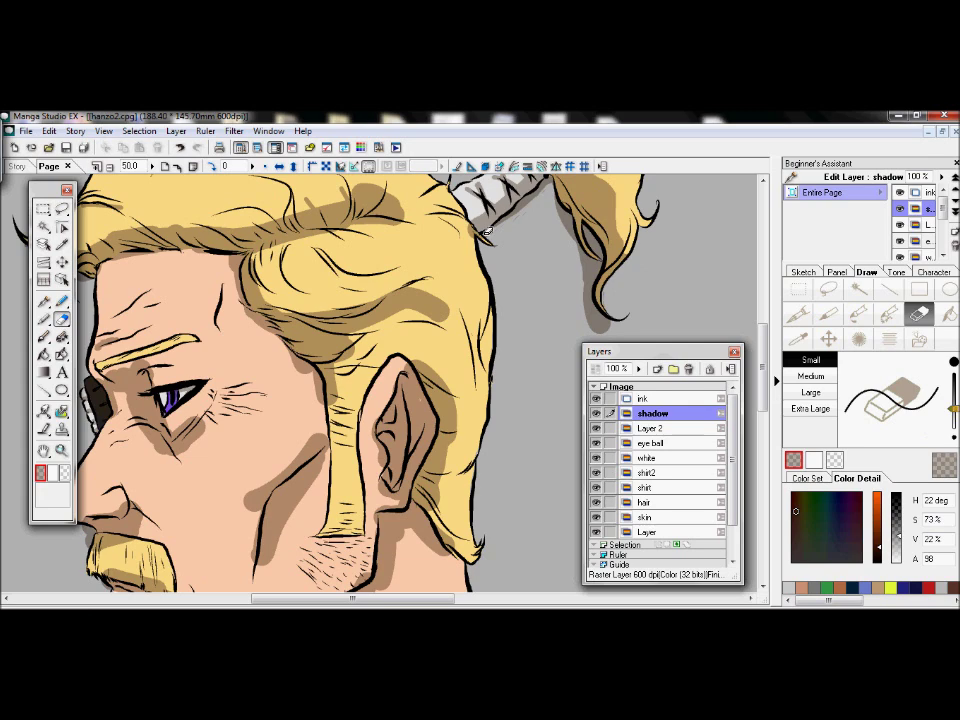
pyautogui.moveTo(470, 231); pyautogui.dragTo(485, 235)
# Trim the shadows under the chin, around the mouth and nose, and in the cheek hollow with the medium eraser.
pyautogui.click(811, 376)
pyautogui.scroll(2, 690, 315)
pyautogui.scroll(-10, 547, 257)
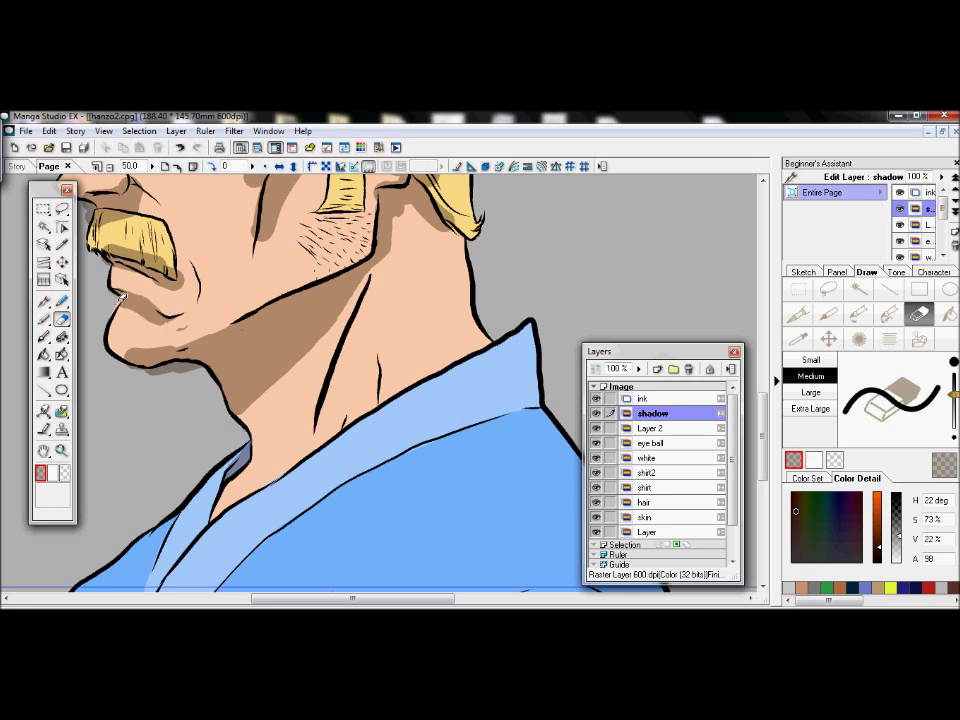
pyautogui.moveTo(130, 358); pyautogui.dragTo(194, 367)
pyautogui.hscroll(-2, 180, 215)
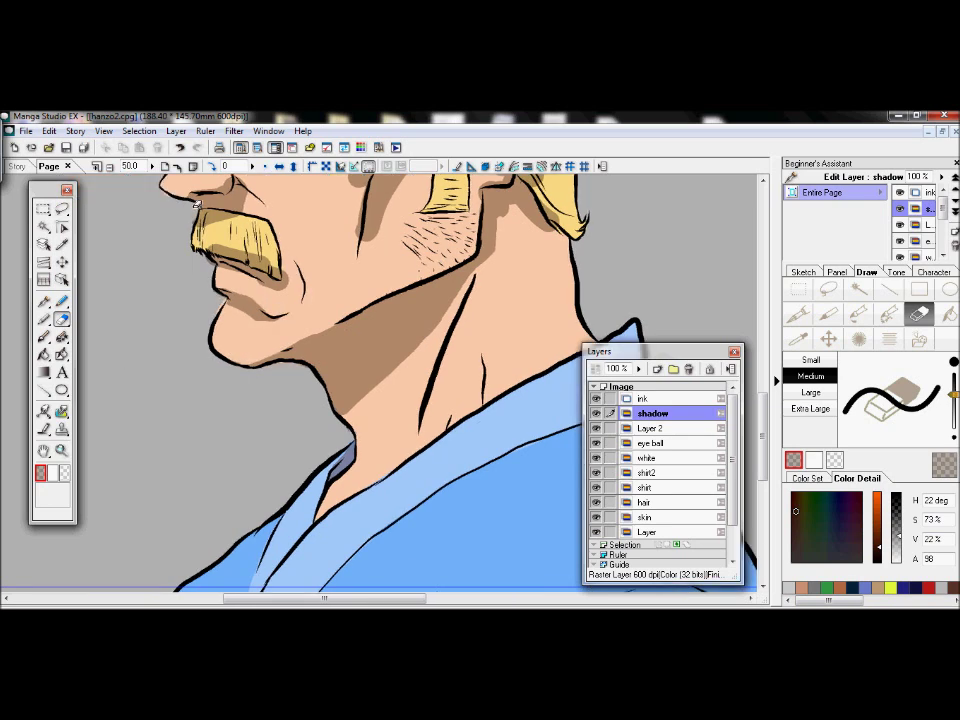
pyautogui.scroll(2, 233, 238)
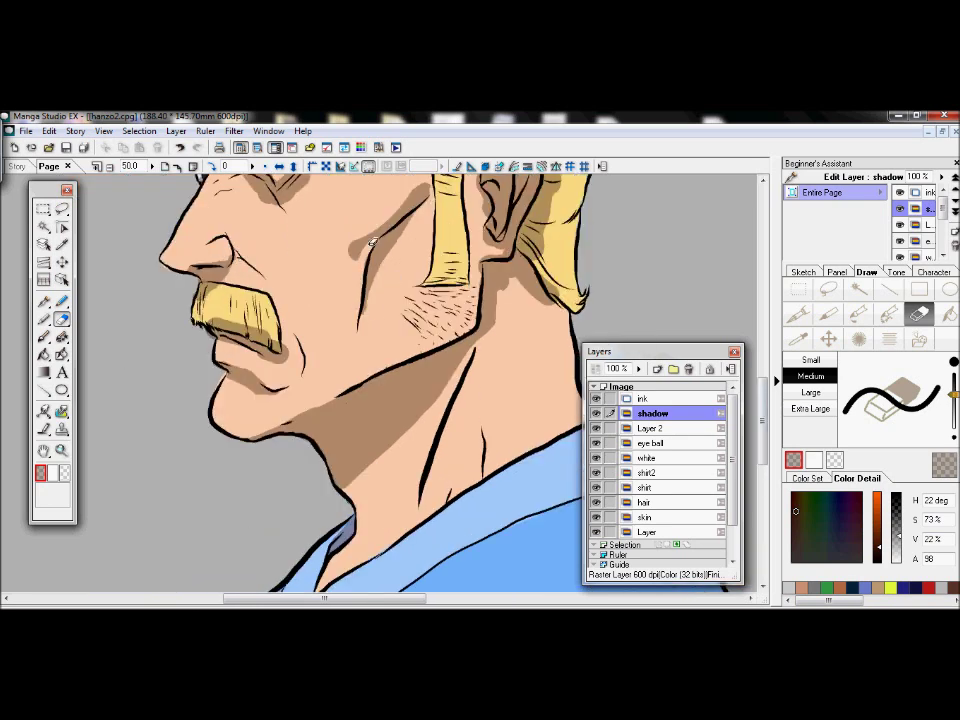
pyautogui.scroll(2, 380, 265)
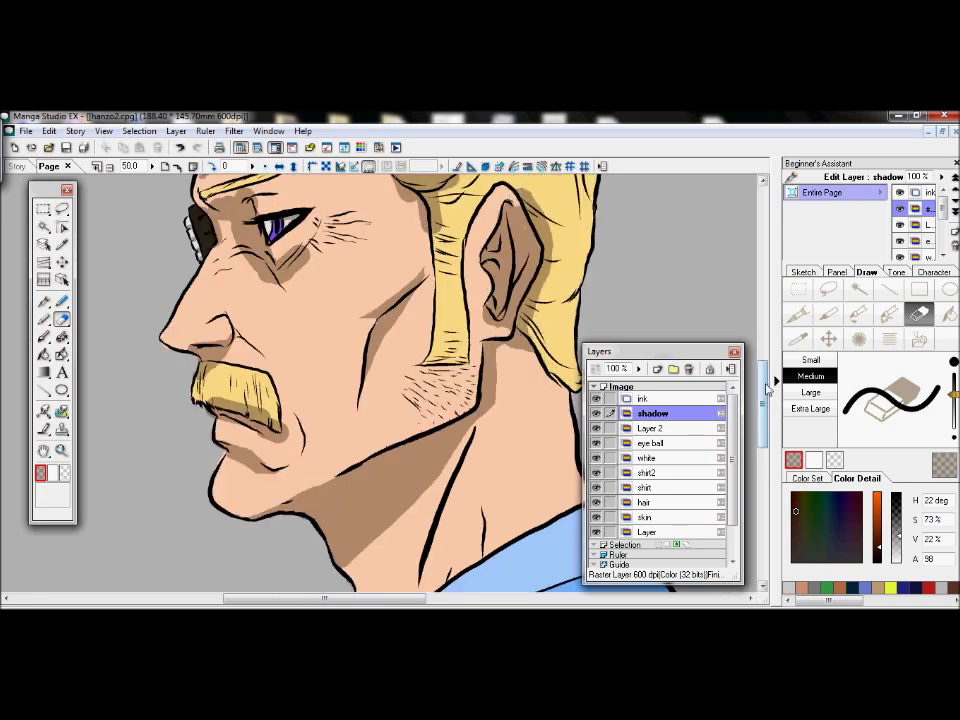
pyautogui.scroll(3, 375, 295)
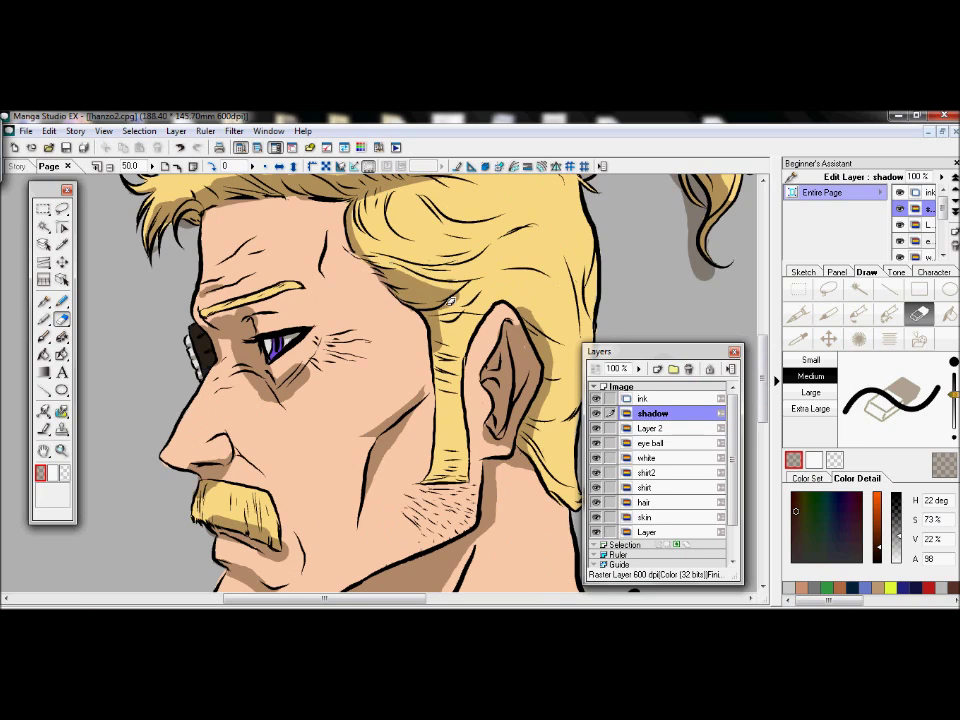
# Refine the shadow edges around the eye socket, brow and forehead with the eraser.
pyautogui.press('p')
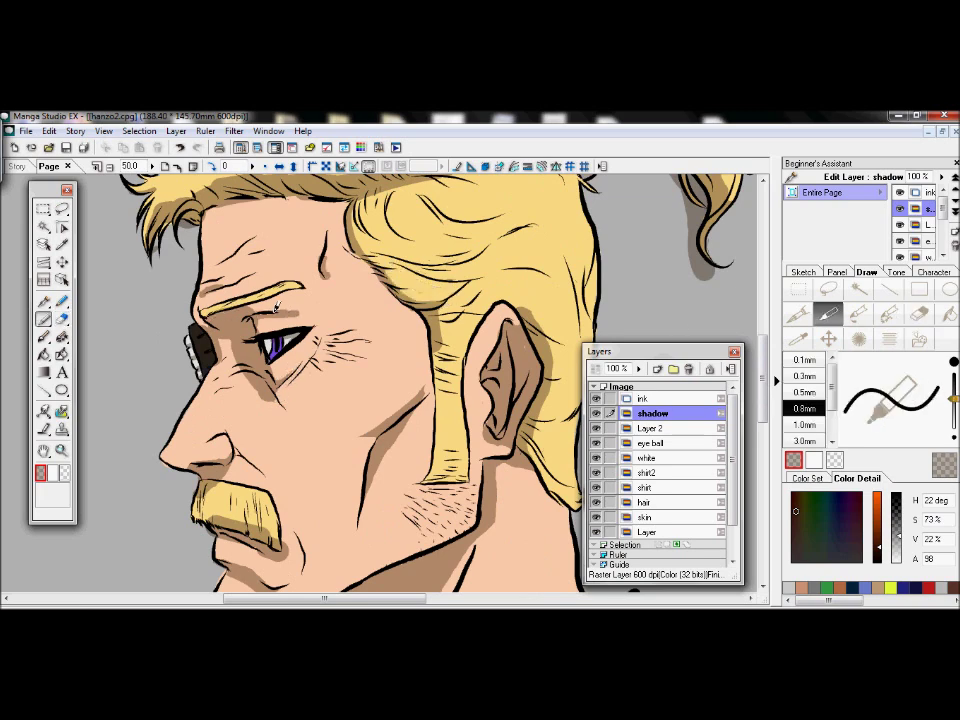
pyautogui.press('e')
pyautogui.moveTo(282, 374); pyautogui.dragTo(245, 384)
pyautogui.moveTo(226, 288); pyautogui.dragTo(201, 294)
pyautogui.moveTo(327, 277); pyautogui.dragTo(321, 258)
pyautogui.hotkey('ctrl', '+')
pyautogui.moveTo(225, 473); pyautogui.dragTo(537, 468)
pyautogui.moveTo(504, 297)
pyautogui.mouseDown()
pyautogui.moveTo(541, 288)
pyautogui.moveTo(487, 310)
pyautogui.moveTo(490, 288)
pyautogui.mouseUp()
pyautogui.press('p')
pyautogui.press('e')
# Cut back the shadows along the fringe and the swept side hair so they follow the inked strands.
pyautogui.moveTo(763, 380); pyautogui.dragTo(763, 352)
pyautogui.moveTo(246, 335); pyautogui.dragTo(238, 348)
pyautogui.moveTo(291, 286); pyautogui.dragTo(325, 292)
pyautogui.moveTo(365, 253); pyautogui.dragTo(555, 239)
pyautogui.moveTo(763, 352); pyautogui.dragTo(763, 334)
pyautogui.moveTo(476, 332)
pyautogui.mouseDown()
pyautogui.moveTo(283, 381)
pyautogui.moveTo(238, 460)
pyautogui.mouseUp()
pyautogui.moveTo(298, 395); pyautogui.dragTo(282, 425)
pyautogui.moveTo(305, 286); pyautogui.dragTo(384, 289)
pyautogui.moveTo(488, 329); pyautogui.dragTo(531, 343)
# Erase excess shadow from the top of the hair and shape the shadows between the ponytail wrap's creases.
pyautogui.hotkey('ctrl', '-')
pyautogui.moveTo(474, 361); pyautogui.dragTo(522, 364)
pyautogui.moveTo(285, 598); pyautogui.dragTo(338, 598)
pyautogui.moveTo(398, 334); pyautogui.dragTo(354, 339)
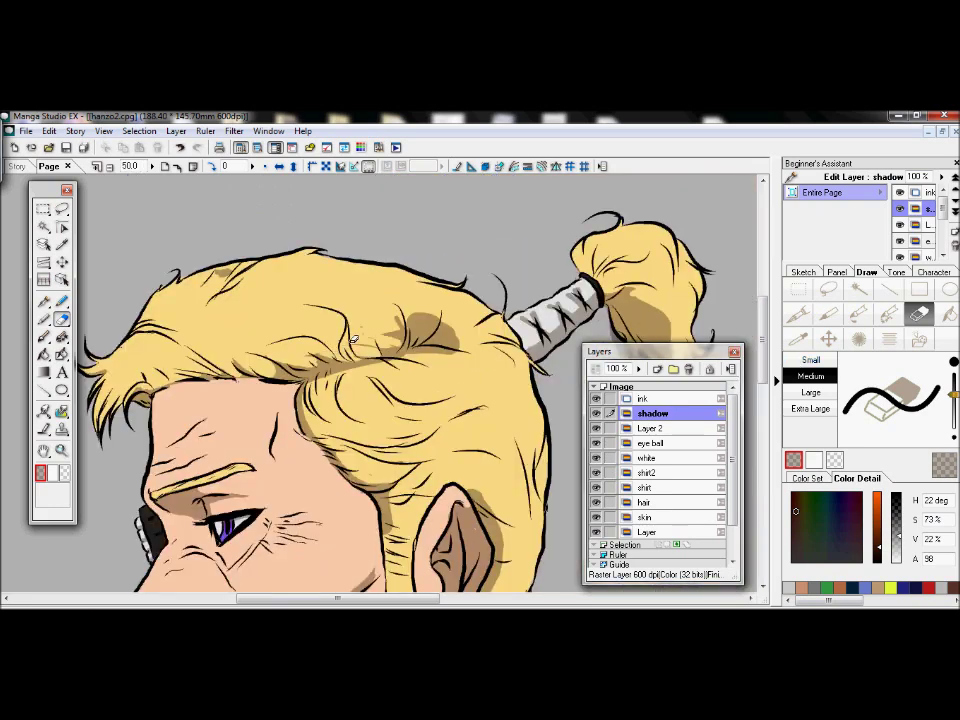
pyautogui.hotkey('ctrl', '+')
pyautogui.moveTo(207, 226)
pyautogui.mouseDown()
pyautogui.moveTo(205, 279)
pyautogui.moveTo(219, 241)
pyautogui.moveTo(250, 221)
pyautogui.moveTo(251, 190)
pyautogui.moveTo(251, 211)
pyautogui.moveTo(166, 245)
pyautogui.mouseUp()
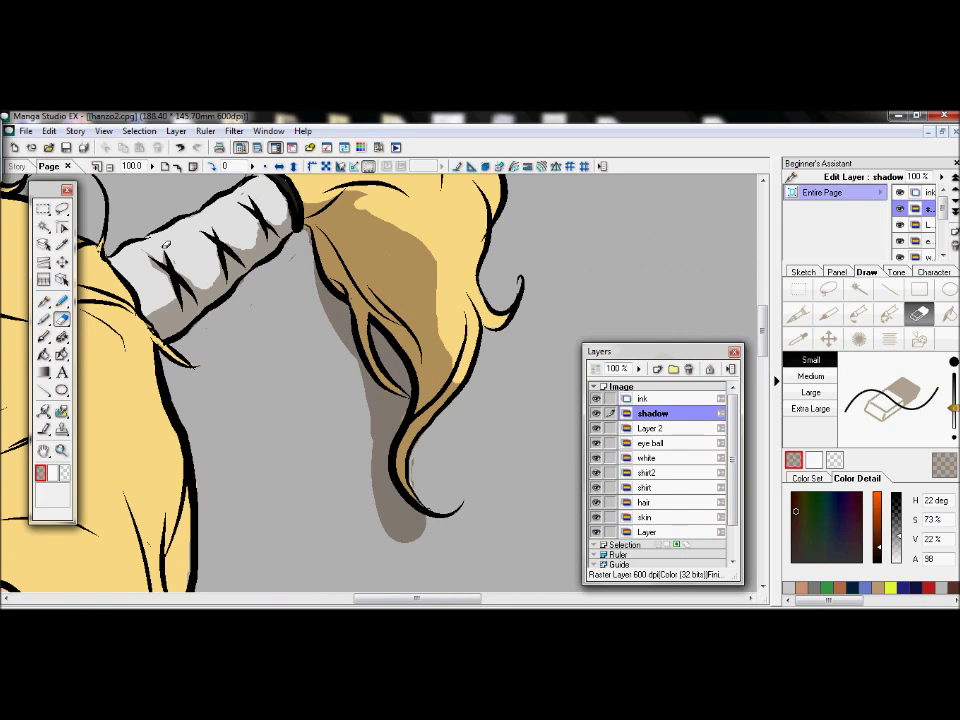
pyautogui.moveTo(154, 312); pyautogui.dragTo(176, 301)
# Select the shadow spilled outside the ponytail with the Magic Wand and delete it.
pyautogui.click(859, 289)
pyautogui.click(804, 377)
pyautogui.click(378, 411)
pyautogui.hotkey('ctrl', 'd')
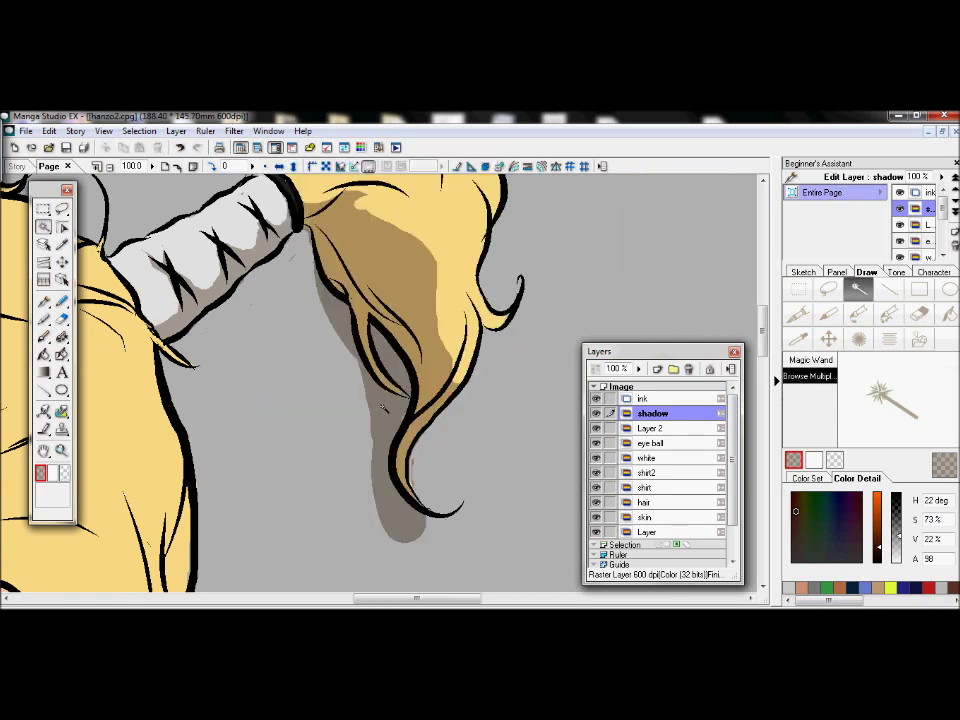
pyautogui.click(383, 408)
pyautogui.press('Delete')
pyautogui.hotkey('ctrl', 'd')
# Narrow the ponytail shadow to the strands nearest the wrap with the medium and small erasers.
pyautogui.click(919, 314)
pyautogui.click(811, 376)
pyautogui.moveTo(358, 204); pyautogui.dragTo(390, 241)
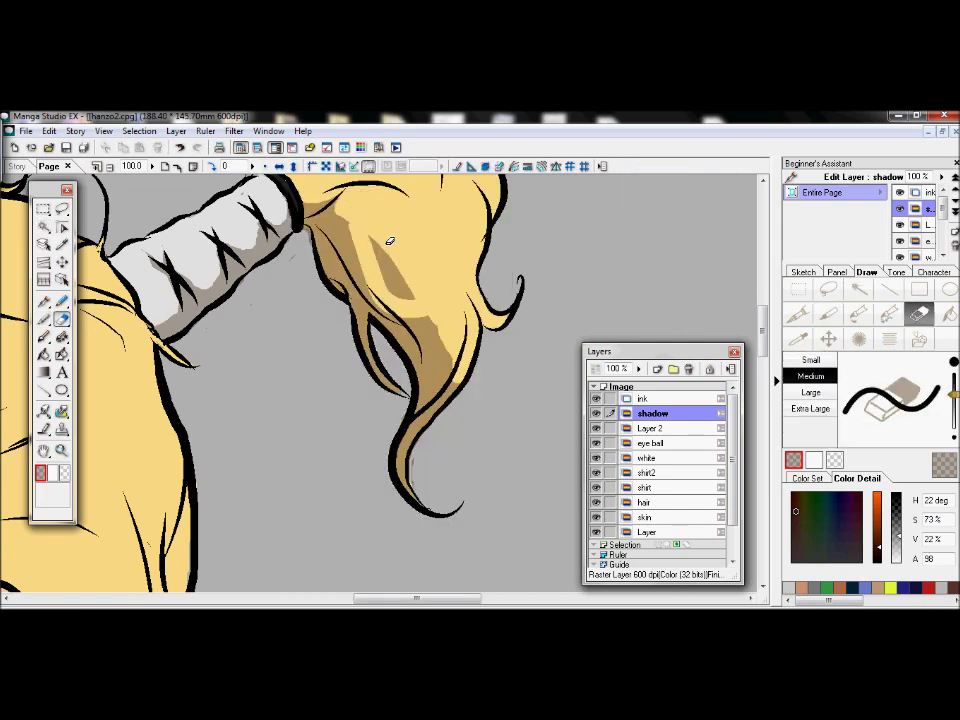
pyautogui.press(']')
pyautogui.press('[')
pyautogui.press('[')
pyautogui.scroll(3, 181, 217)
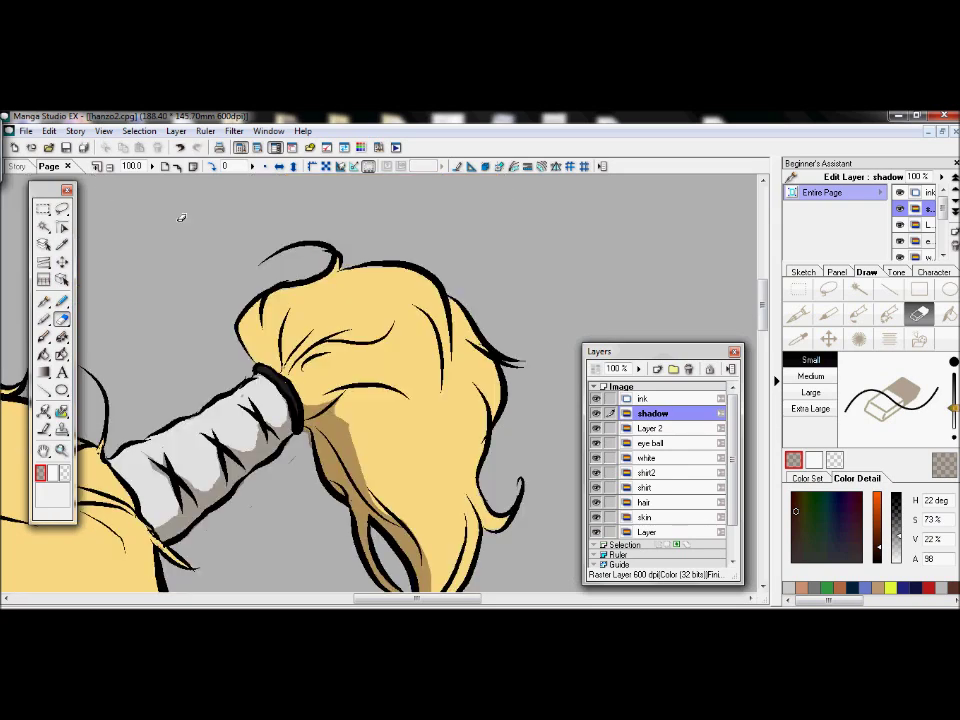
# Trim the excess shadow beside the shirt's sleeve folds with the large eraser.
pyautogui.hotkey('ctrl', '-')
pyautogui.hotkey('ctrl', '-')
pyautogui.hotkey('ctrl', '-')
pyautogui.hotkey('ctrl', '-')
pyautogui.scroll(-5, 790, 340)
pyautogui.click(811, 376)
pyautogui.hotkey('ctrl', '+')
pyautogui.scroll(-2, 516, 424)
pyautogui.click(811, 392)
pyautogui.moveTo(512, 432); pyautogui.dragTo(522, 412)
# Taper the remaining shirt and collar fold shadows to points with the medium eraser.
pyautogui.click(811, 360)
pyautogui.click(811, 376)
pyautogui.moveTo(404, 387)
pyautogui.mouseDown()
pyautogui.moveTo(332, 418)
pyautogui.moveTo(306, 351)
pyautogui.mouseUp()
pyautogui.click(828, 314)
pyautogui.click(805, 376)
pyautogui.click(919, 314)
pyautogui.hscroll(-3, 300, 410)
pyautogui.moveTo(302, 434)
pyautogui.mouseDown()
pyautogui.moveTo(273, 403)
pyautogui.moveTo(336, 430)
pyautogui.mouseUp()
pyautogui.moveTo(309, 393)
pyautogui.mouseDown()
pyautogui.moveTo(295, 432)
pyautogui.moveTo(278, 384)
pyautogui.mouseUp()
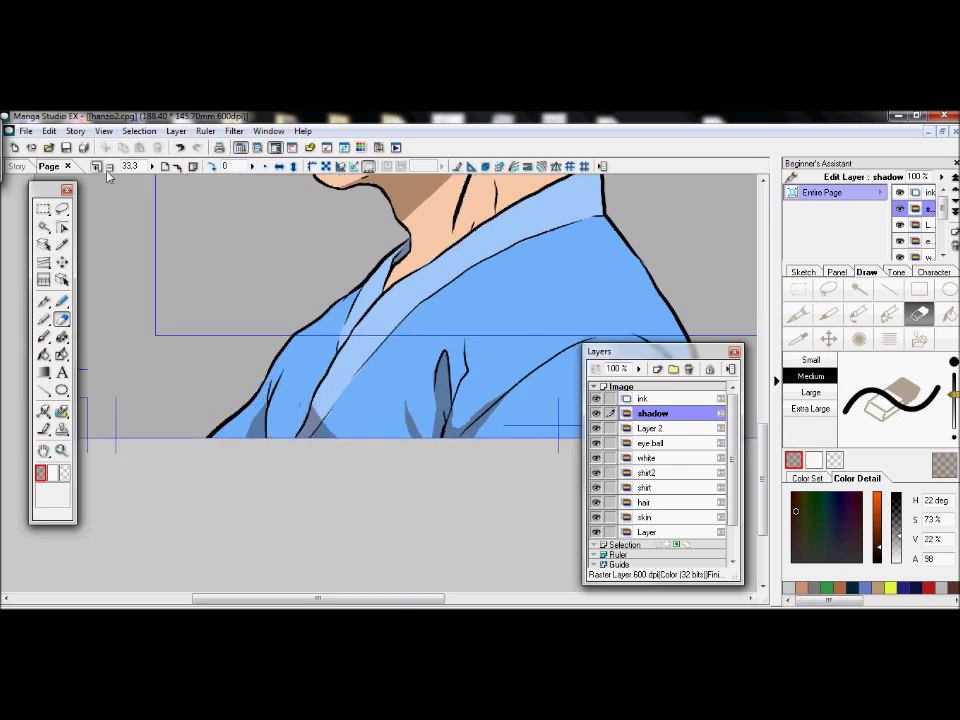
pyautogui.click(109, 168)
pyautogui.click(109, 168)
pyautogui.click(109, 168)
pyautogui.moveTo(763, 379); pyautogui.dragTo(763, 354)
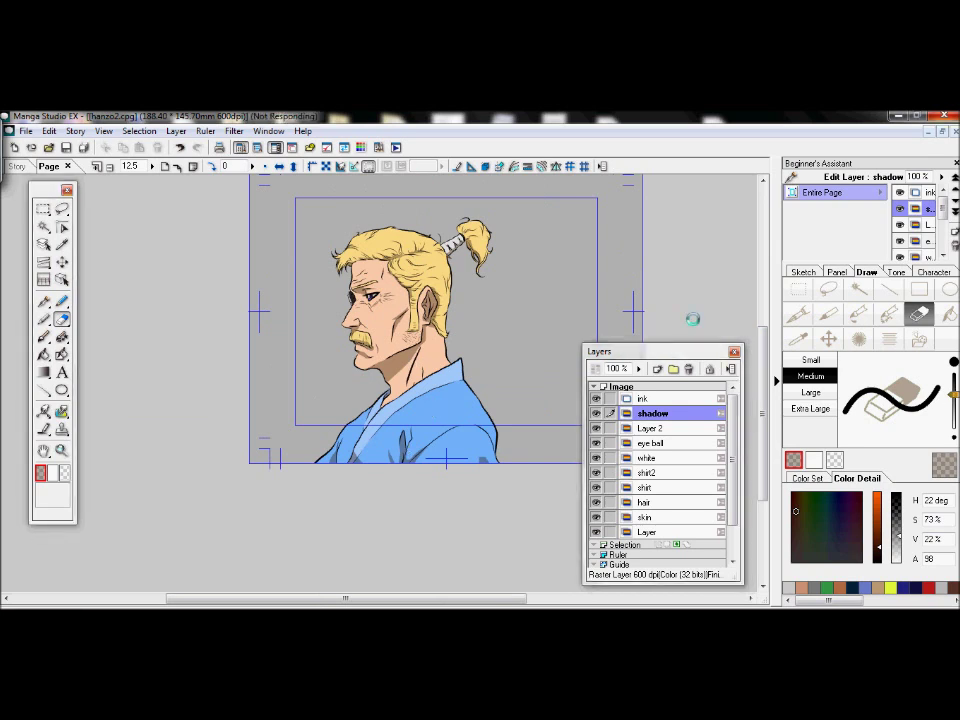
pyautogui.click(900, 119)
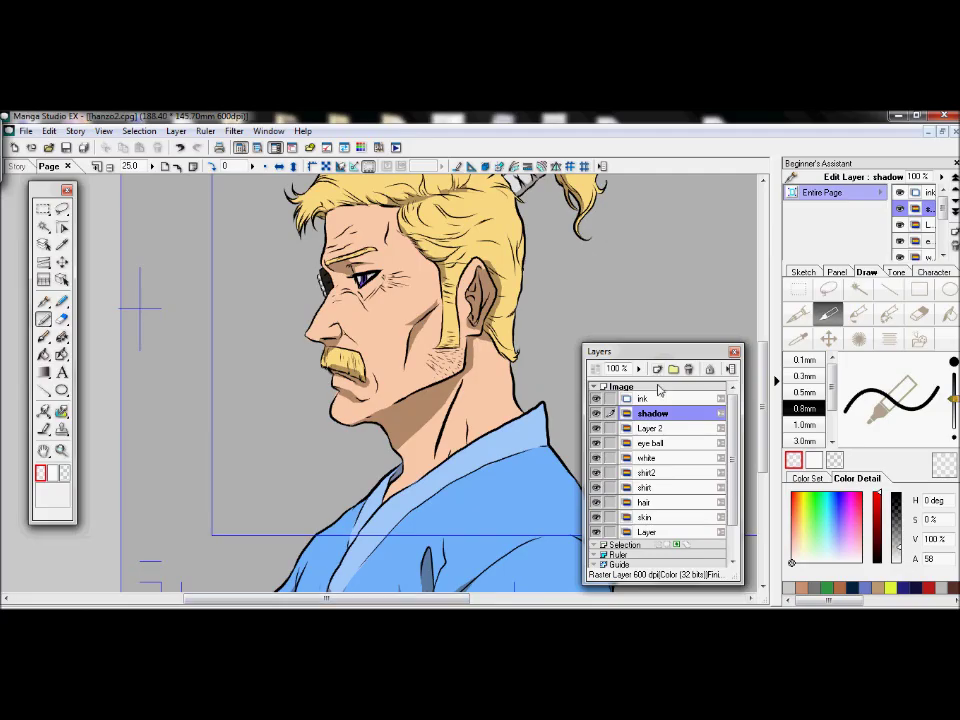
# Add a 32-bit colour raster layer named light between the ink and shadow layers.
pyautogui.click(657, 370)
pyautogui.write('light')
pyautogui.click(495, 367)
pyautogui.click(493, 404)
pyautogui.click(512, 461)
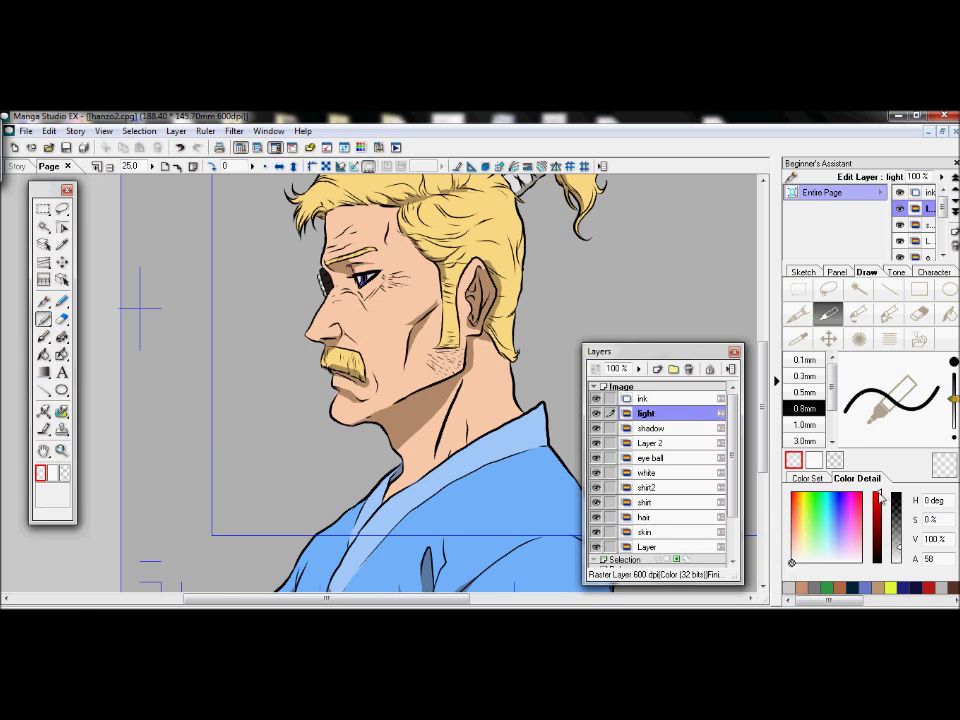
# Mix a translucent pale orange for the highlights: H 29, S 24%, V 100%, alpha 88.
pyautogui.click(803, 551)
pyautogui.moveTo(803, 551); pyautogui.dragTo(800, 548)
pyautogui.click(800, 550)
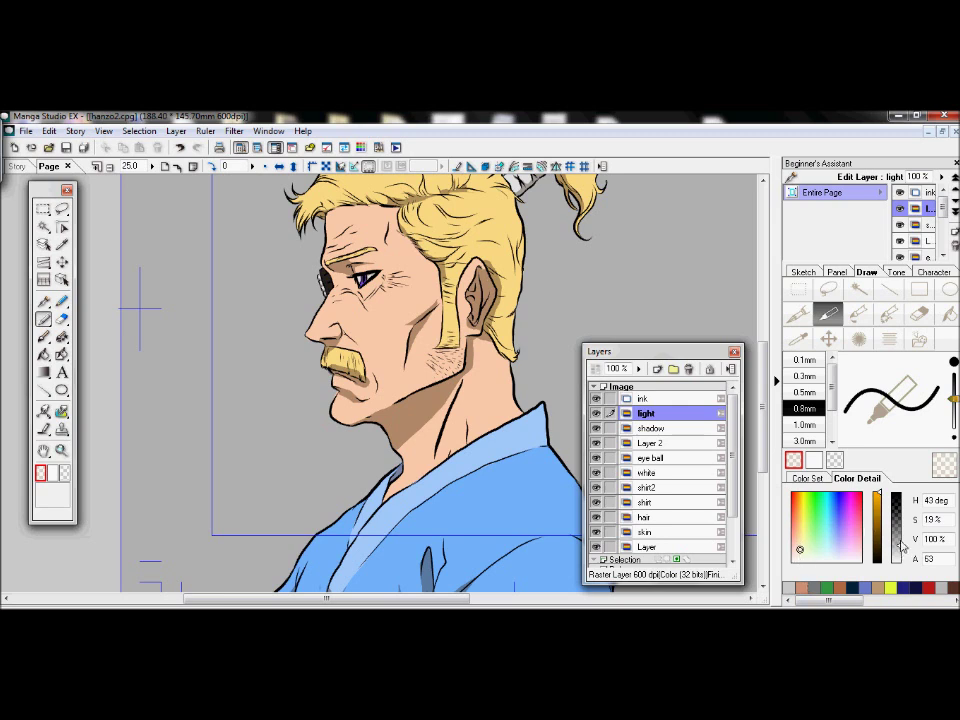
pyautogui.click(799, 548)
pyautogui.click(797, 546)
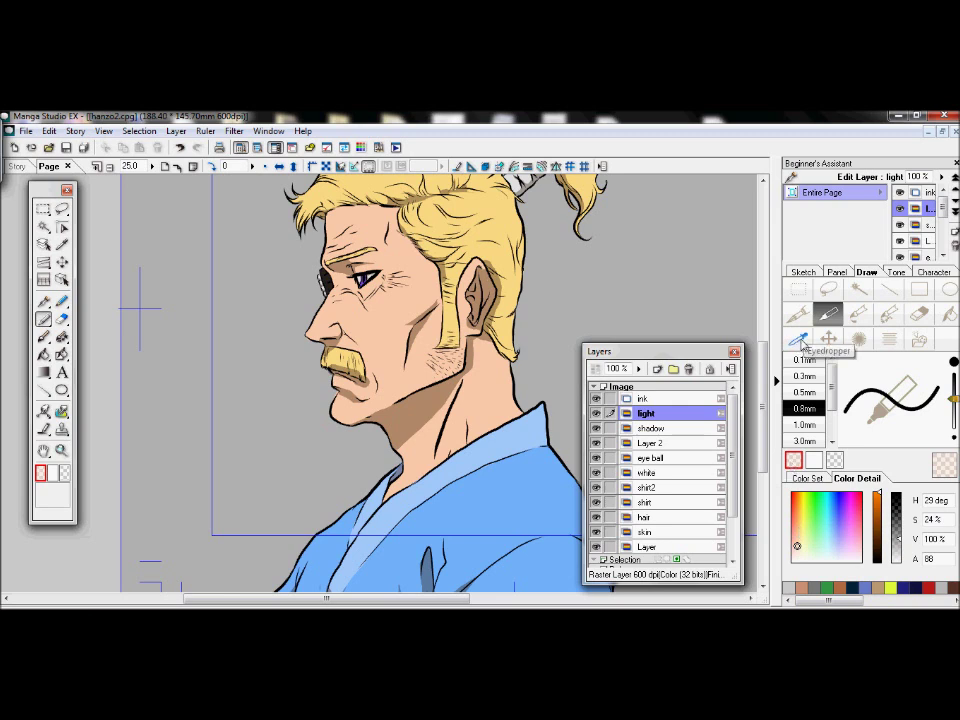
# Sample the translucent brown of the shadow under the jaw from the shadow layer.
pyautogui.click(800, 342)
pyautogui.click(686, 428)
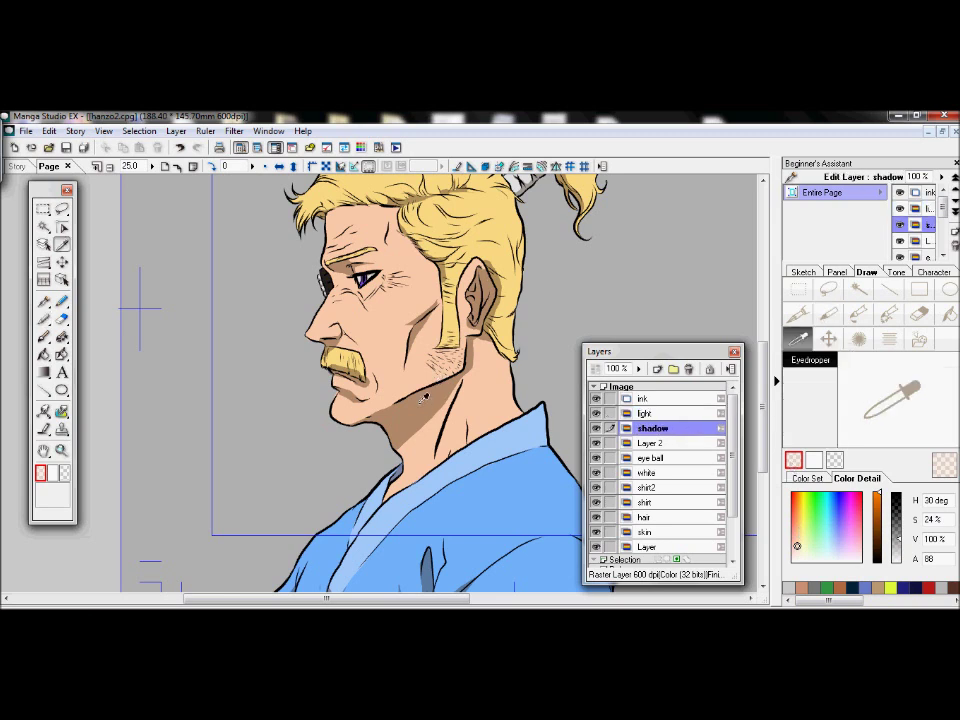
pyautogui.click(409, 406)
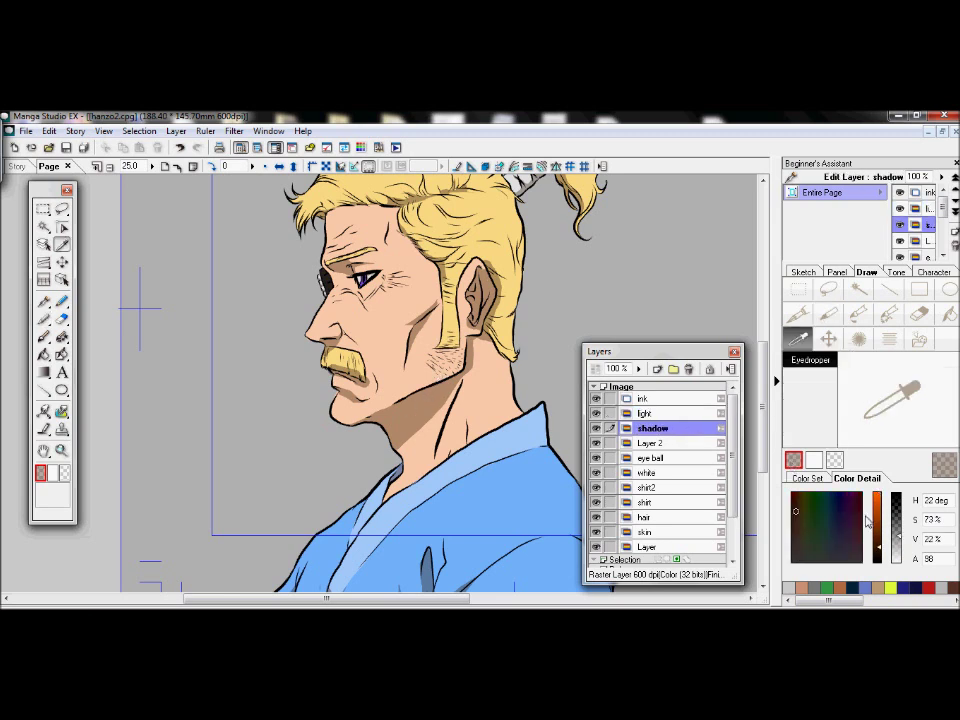
# Remix the sampled colour into a translucent pale yellow: H 40, S 19%, V 100%, alpha 98.
pyautogui.moveTo(796, 514); pyautogui.dragTo(794, 557)
pyautogui.click(797, 523)
pyautogui.click(879, 491)
pyautogui.click(798, 539)
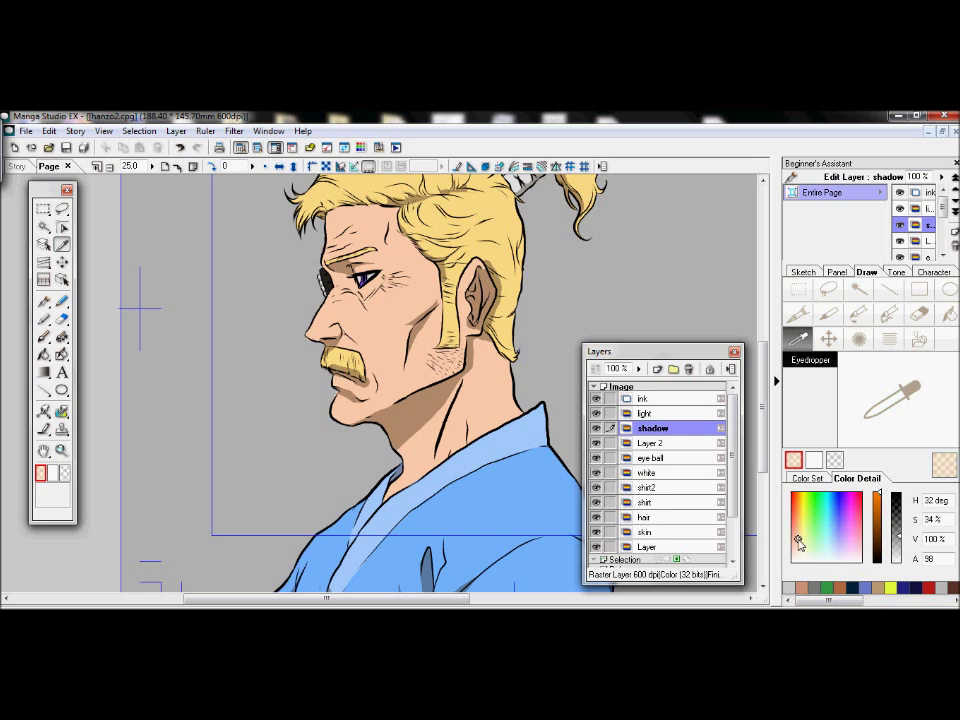
pyautogui.click(800, 540)
pyautogui.click(827, 314)
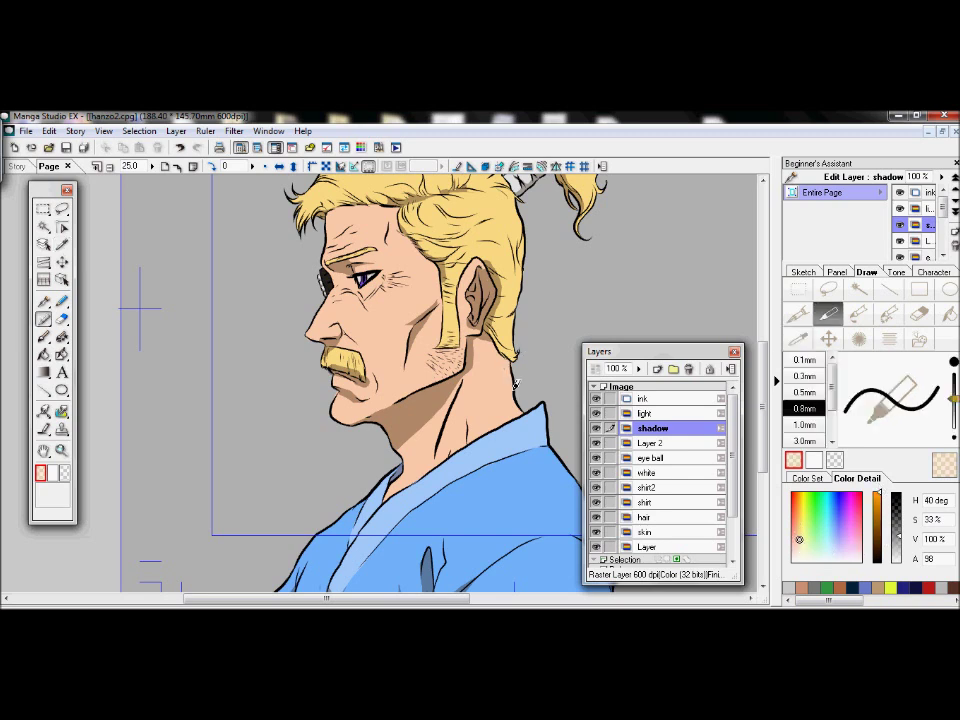
pyautogui.hotkey('ctrl', 'z')
pyautogui.click(799, 549)
# Hide the ink layer and all flat colour layers, leaving only the light and shadow layers shown.
pyautogui.moveTo(763, 373); pyautogui.dragTo(762, 351)
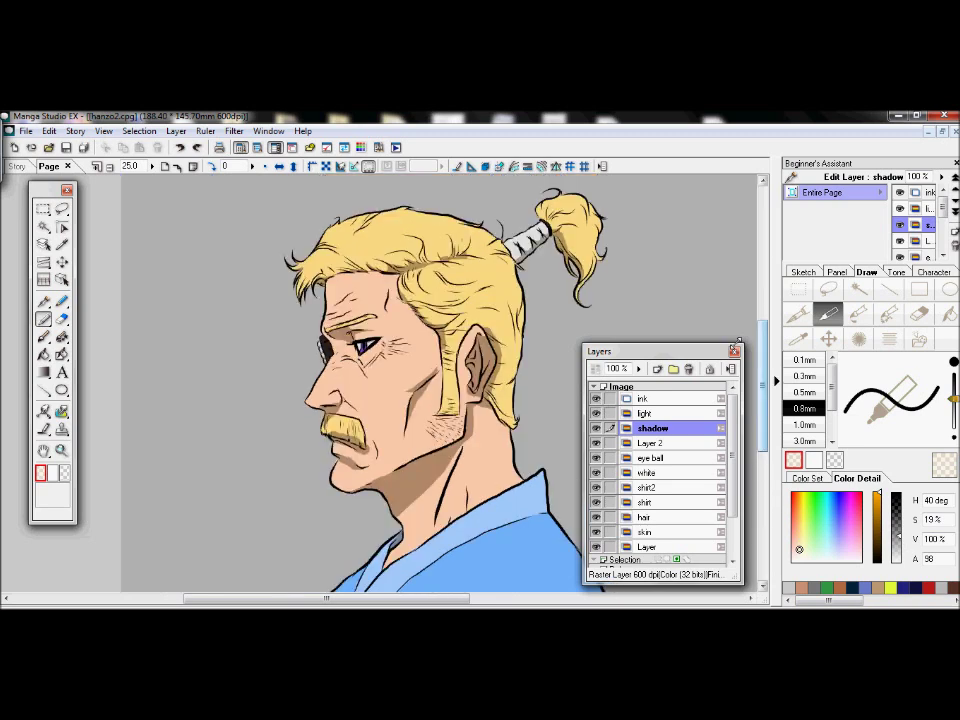
pyautogui.click(626, 400)
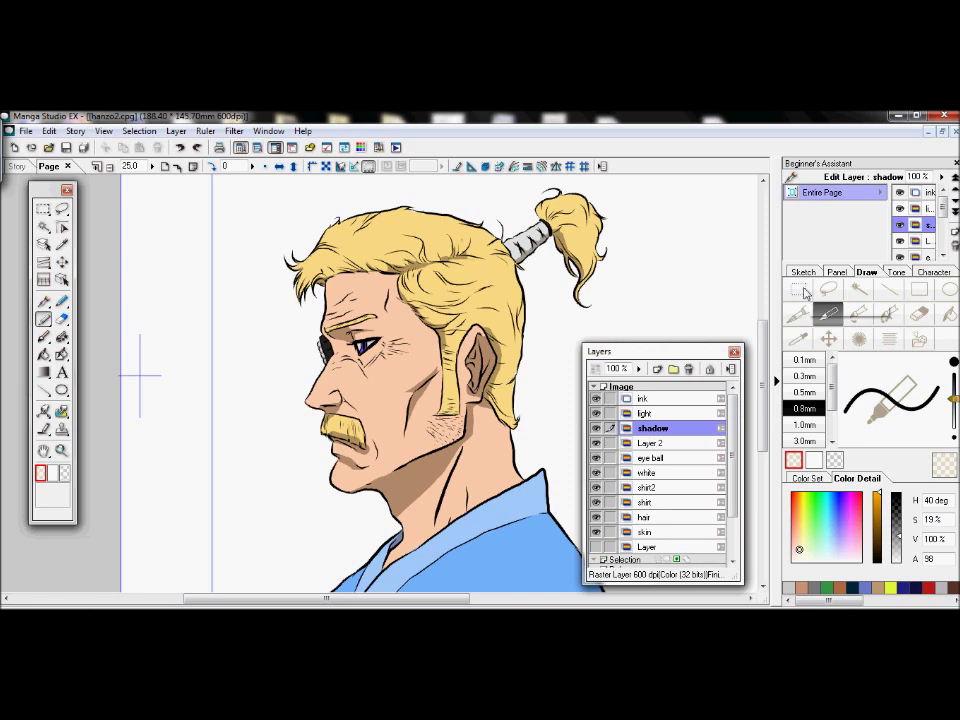
pyautogui.click(858, 289)
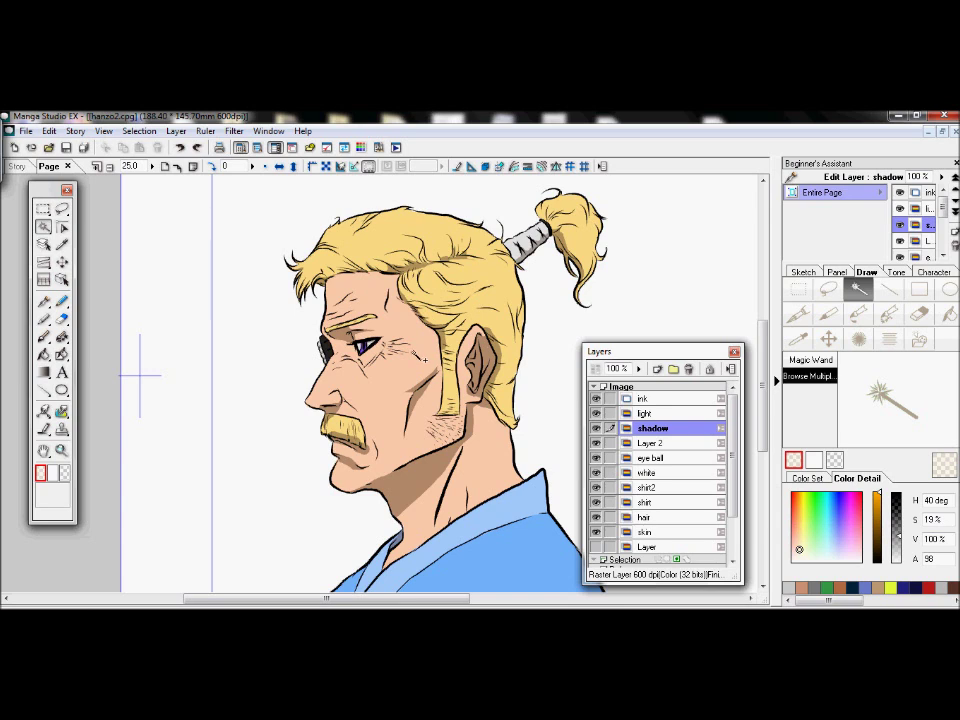
pyautogui.click(597, 443)
pyautogui.click(597, 458)
pyautogui.moveTo(597, 472); pyautogui.dragTo(597, 540)
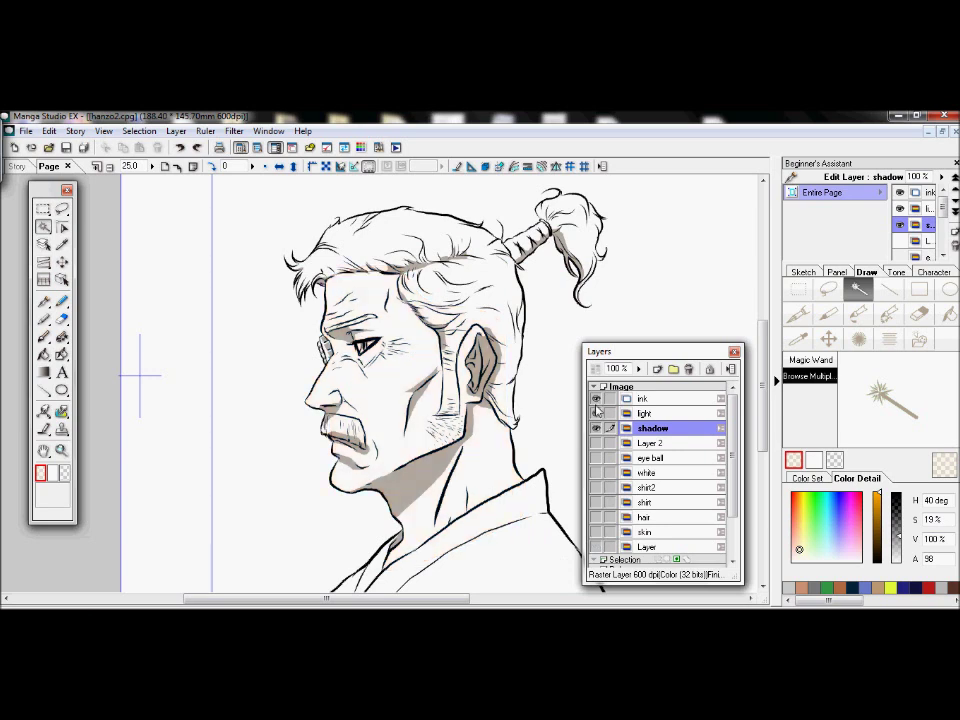
pyautogui.click(596, 398)
# Fill the unshaded area on the light layer with the pale yellow and show the hidden layers again.
pyautogui.click(650, 413)
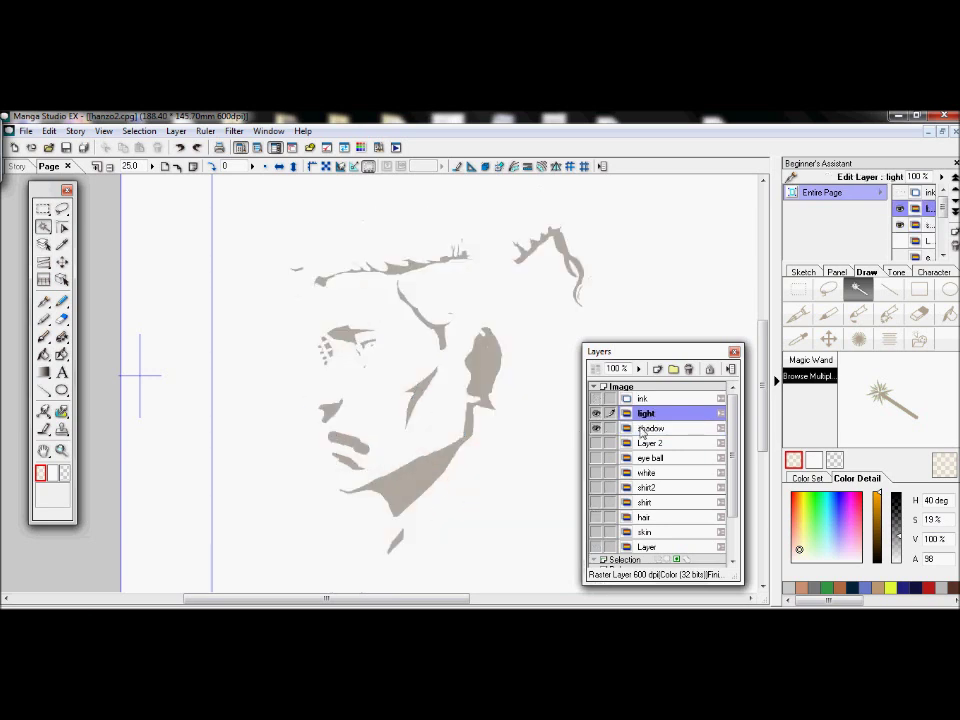
pyautogui.click(947, 313)
pyautogui.click(818, 380)
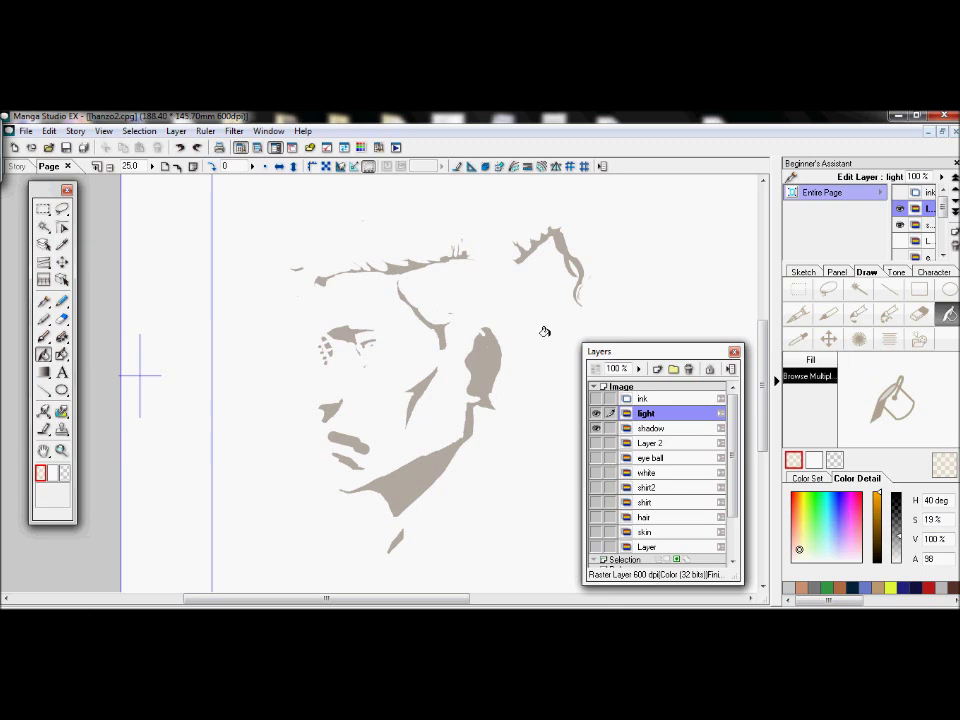
pyautogui.click(492, 341)
pyautogui.moveTo(597, 444); pyautogui.dragTo(601, 559)
pyautogui.moveTo(762, 425)
pyautogui.mouseDown()
pyautogui.moveTo(760, 464)
pyautogui.moveTo(753, 423)
pyautogui.mouseUp()
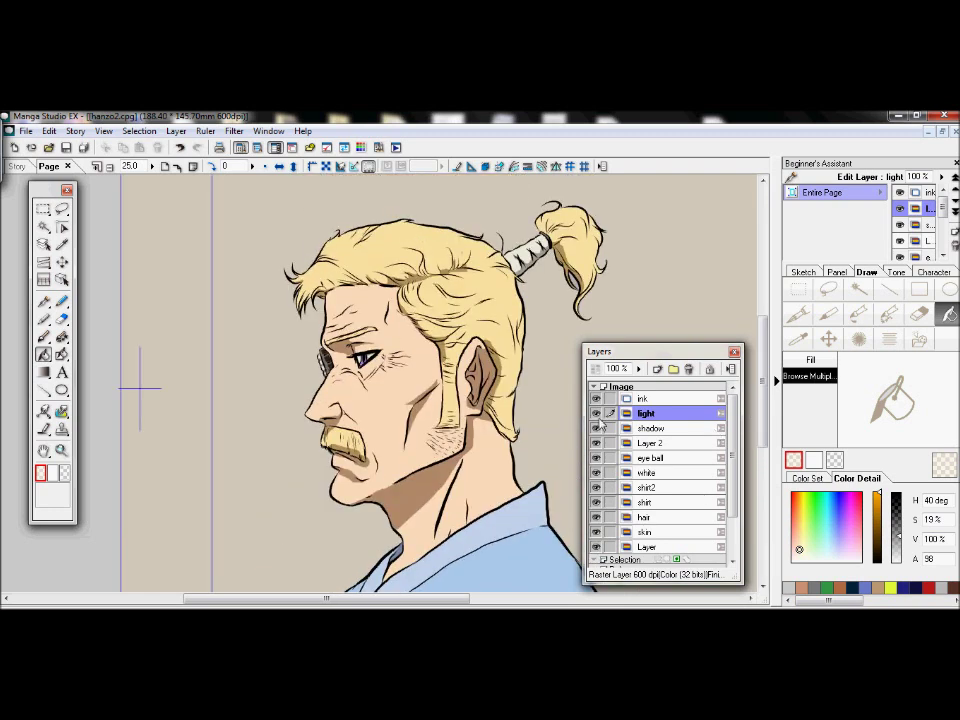
# Select the background around the figure with the Magic Wand and clear the light fill from it.
pyautogui.press('w')
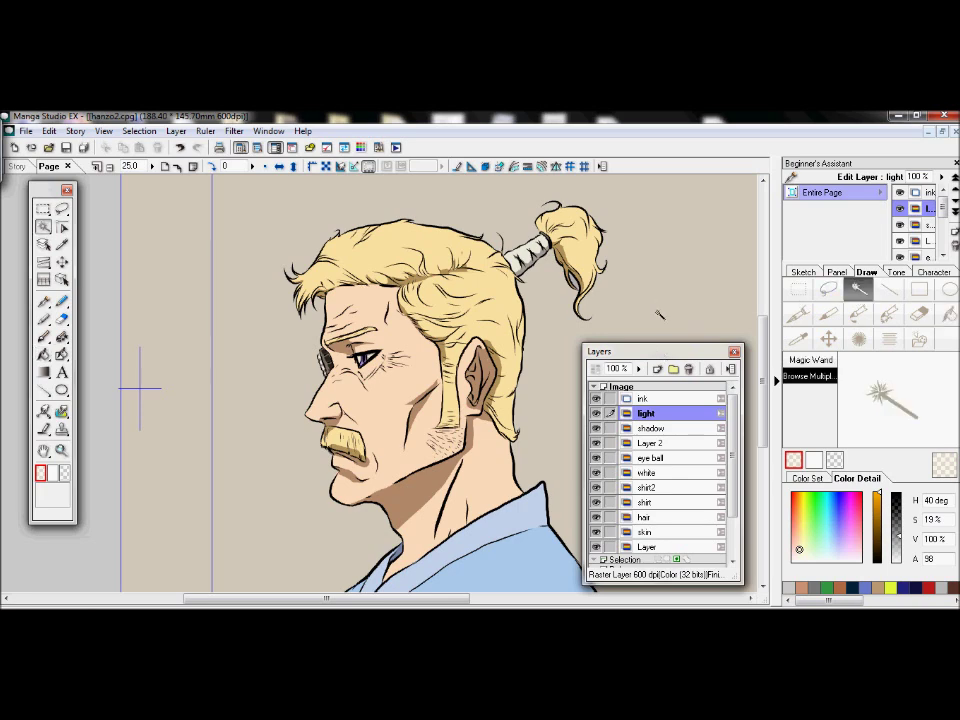
pyautogui.click(898, 115)
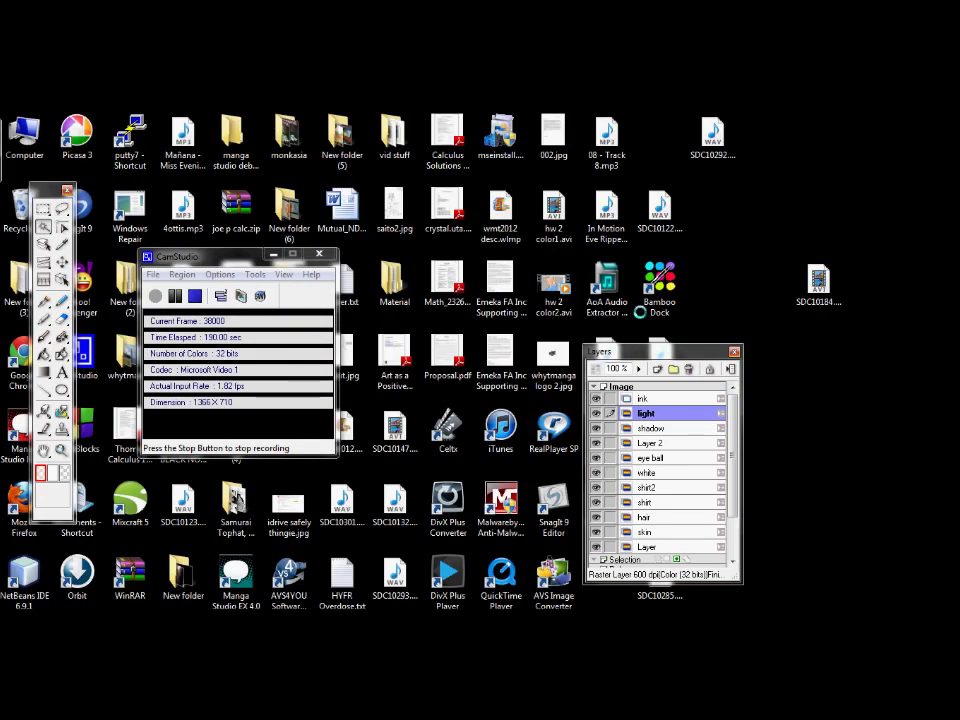
pyautogui.press('super+d')
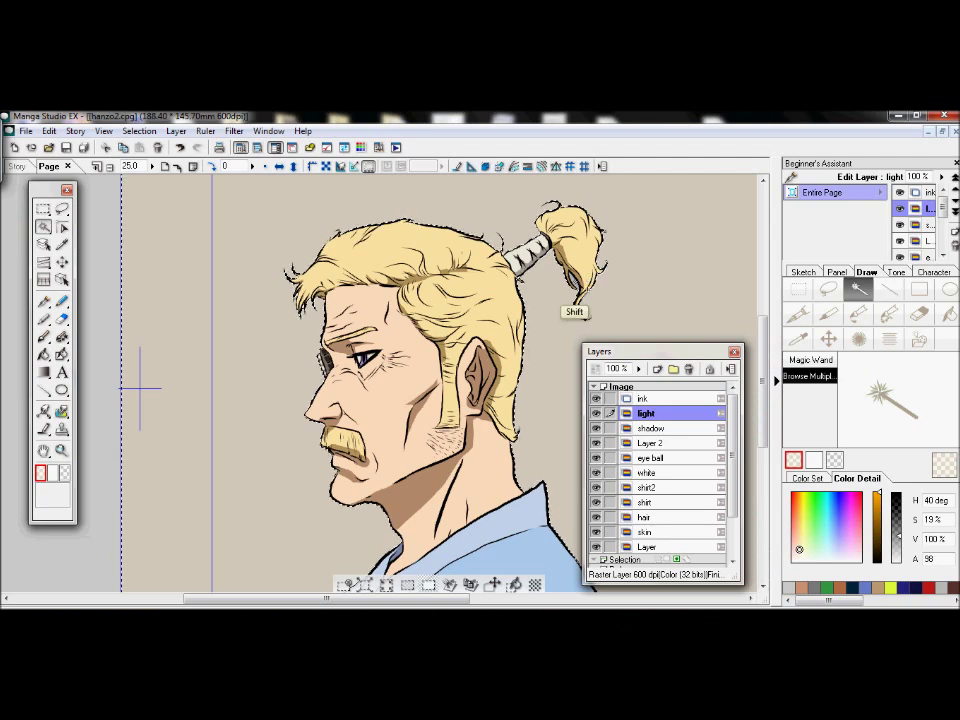
pyautogui.scroll(1, 718, 333)
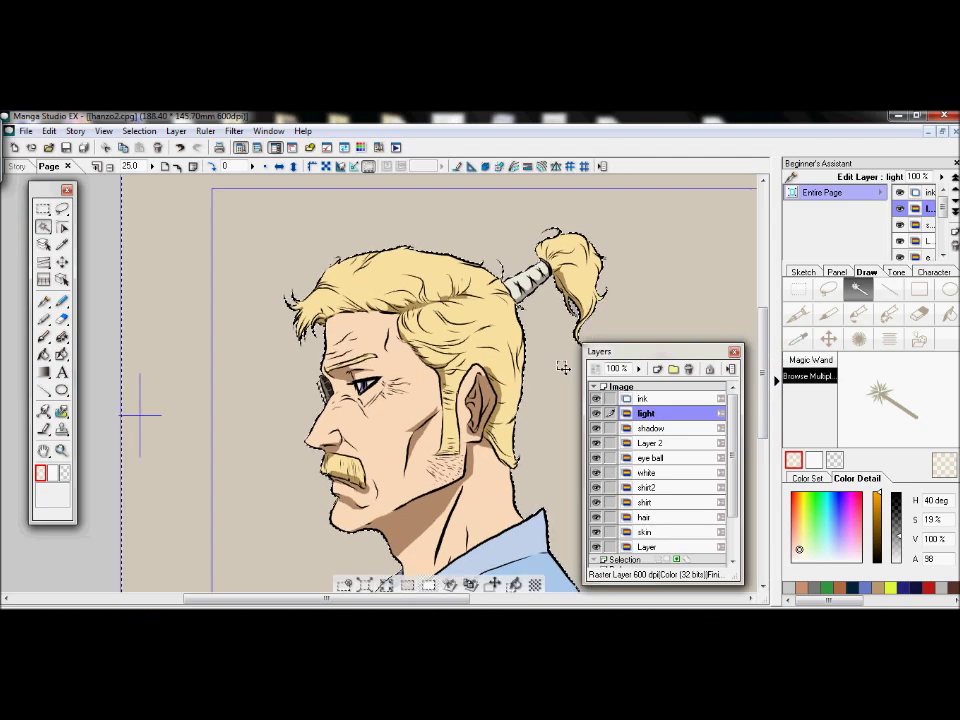
pyautogui.rightClick(564, 367)
pyautogui.click(520, 307)
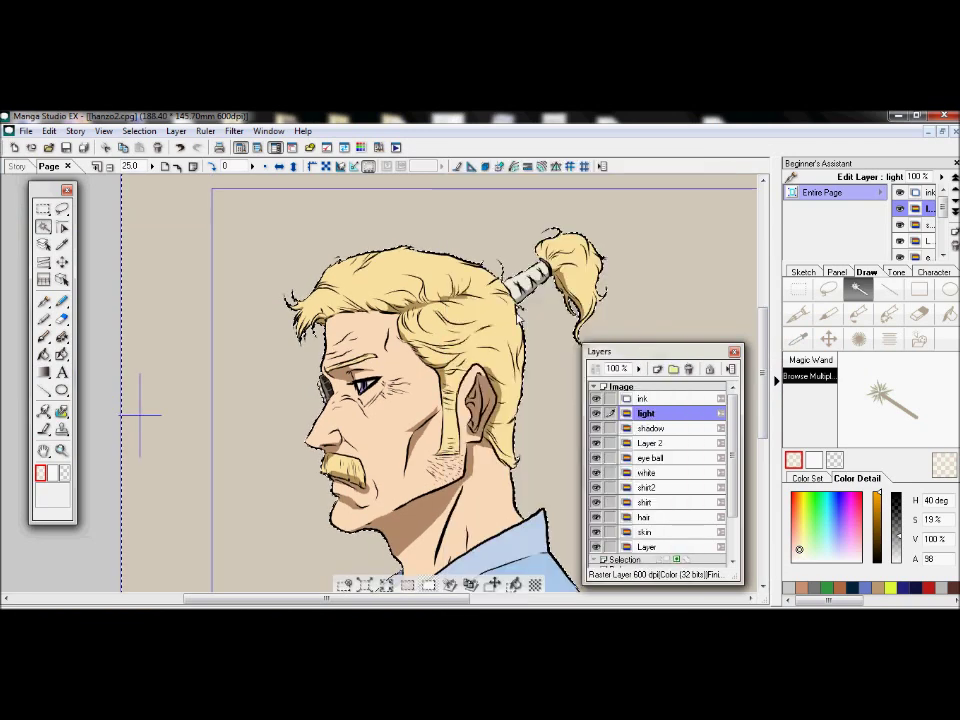
# Clear the same background area on the shadow layer and hide the grey background layer.
pyautogui.click(600, 428)
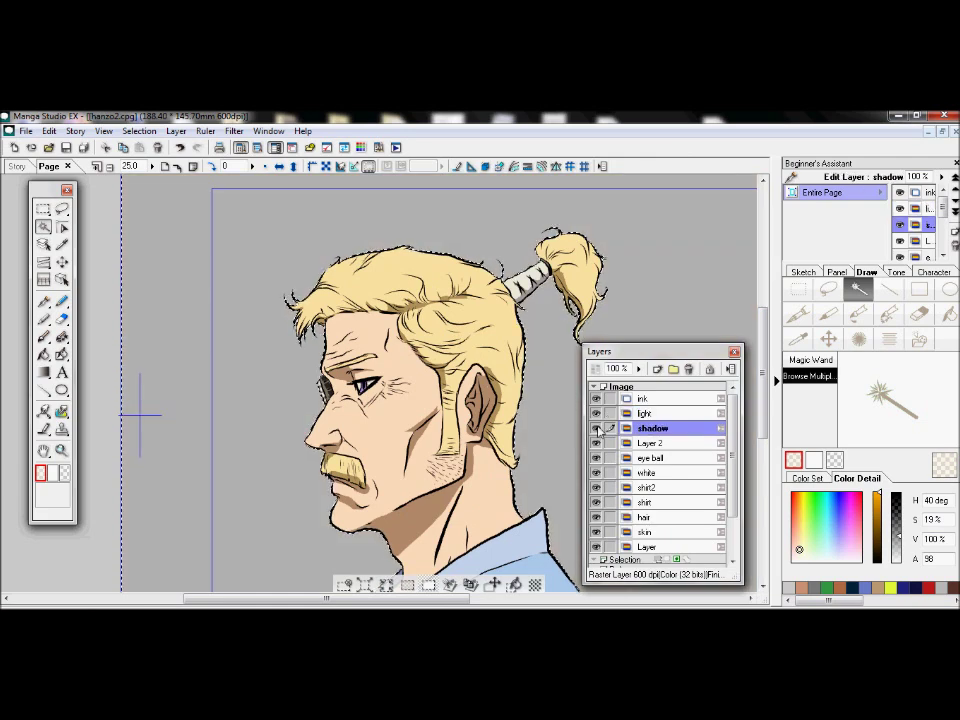
pyautogui.rightClick(550, 363)
pyautogui.click(511, 305)
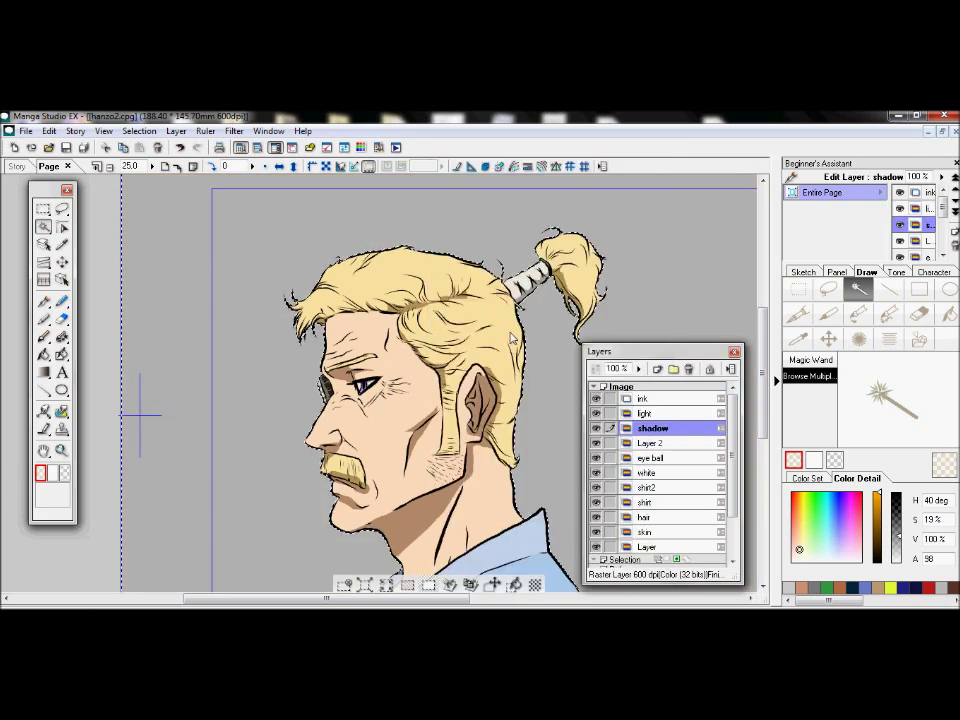
pyautogui.click(640, 413)
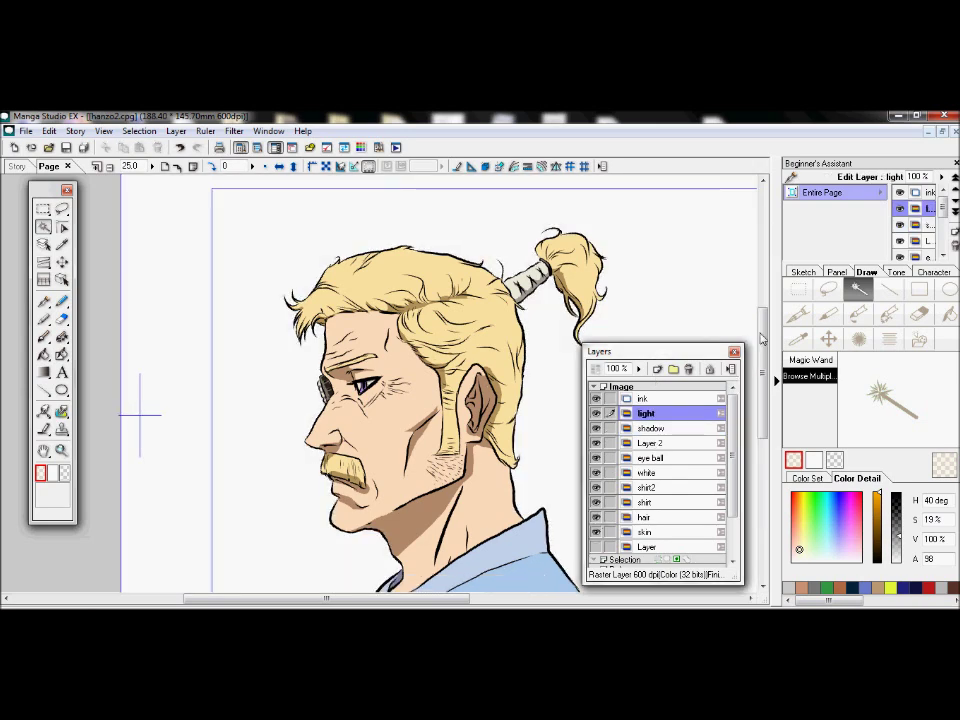
# Add a black-and-white (2 bits) 600 dpi raster layer named shine above the light layer.
pyautogui.scroll(-3, 745, 320)
pyautogui.scroll(3, 139, 332)
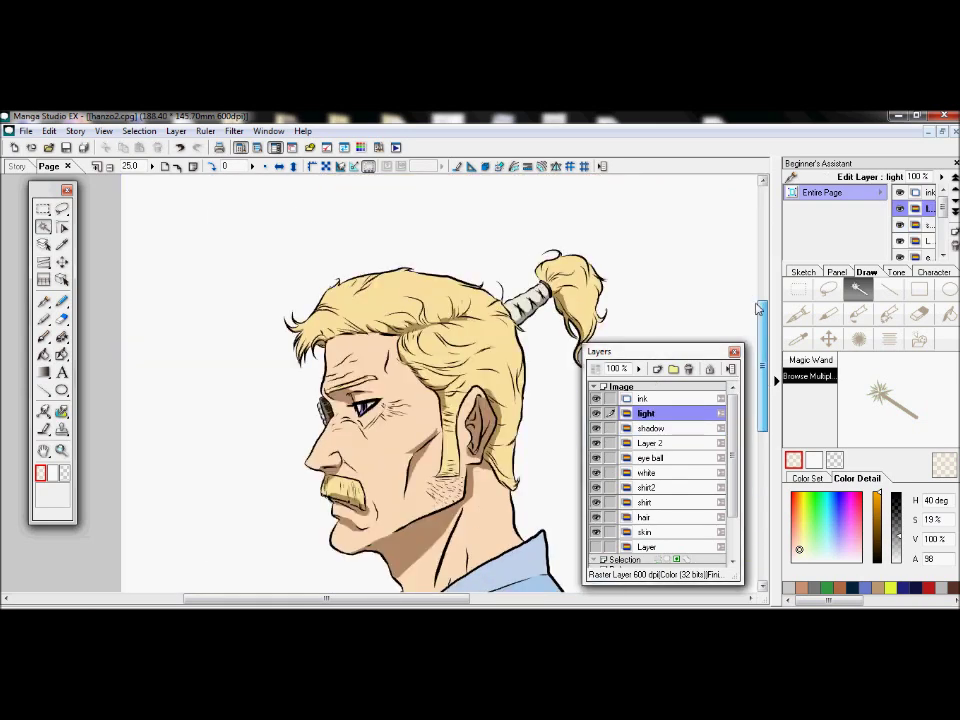
pyautogui.moveTo(392, 600)
pyautogui.mouseDown()
pyautogui.moveTo(430, 604)
pyautogui.moveTo(381, 604)
pyautogui.mouseUp()
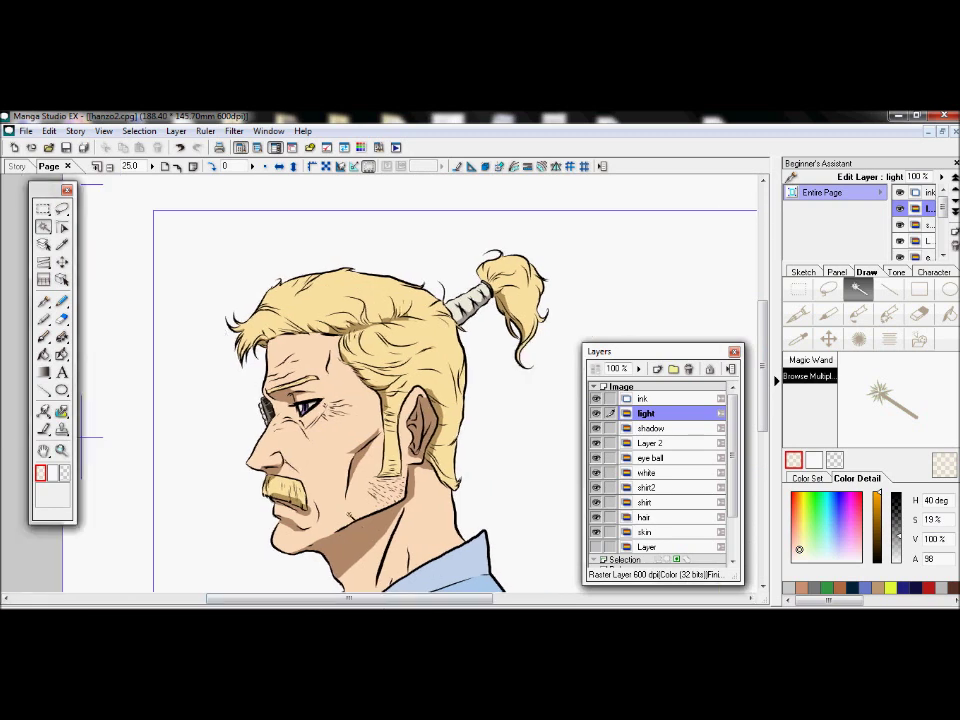
pyautogui.hotkey('ctrl', 'shift', 'n')
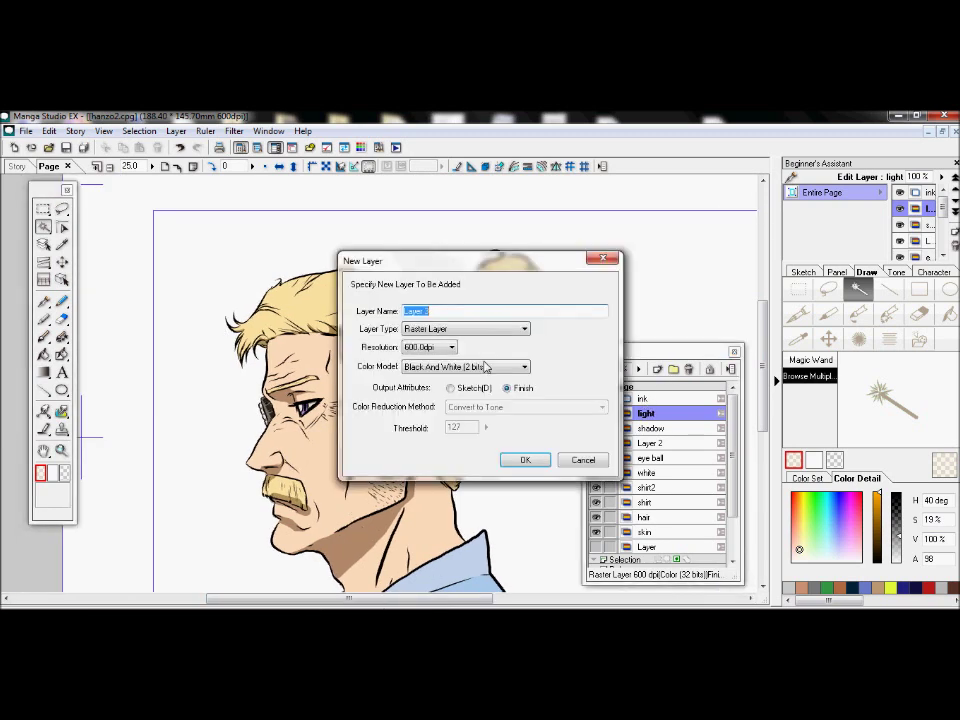
pyautogui.write('shine')
pyautogui.press('Return')
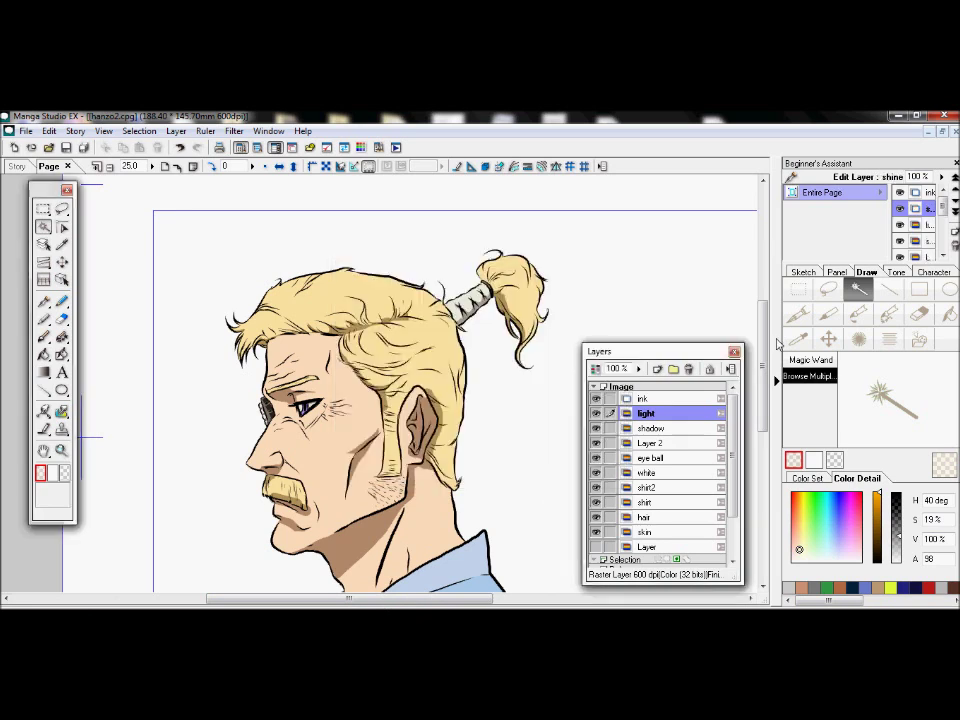
# Set up Brush A with a reduced size and white as the drawing colour for the eye.
pyautogui.click(889, 313)
pyautogui.moveTo(953, 392); pyautogui.dragTo(953, 402)
pyautogui.click(808, 479)
pyautogui.click(796, 488)
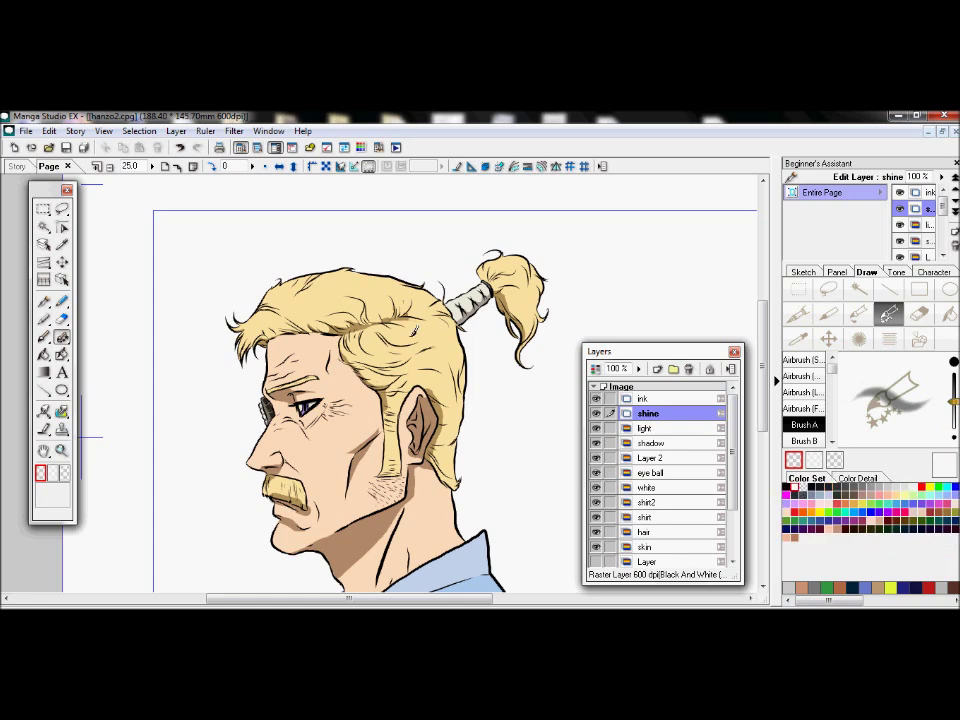
pyautogui.hotkey('ctrl', '+')
pyautogui.hotkey('ctrl', '+')
pyautogui.hotkey('ctrl', '+')
pyautogui.moveTo(294, 600); pyautogui.dragTo(259, 600)
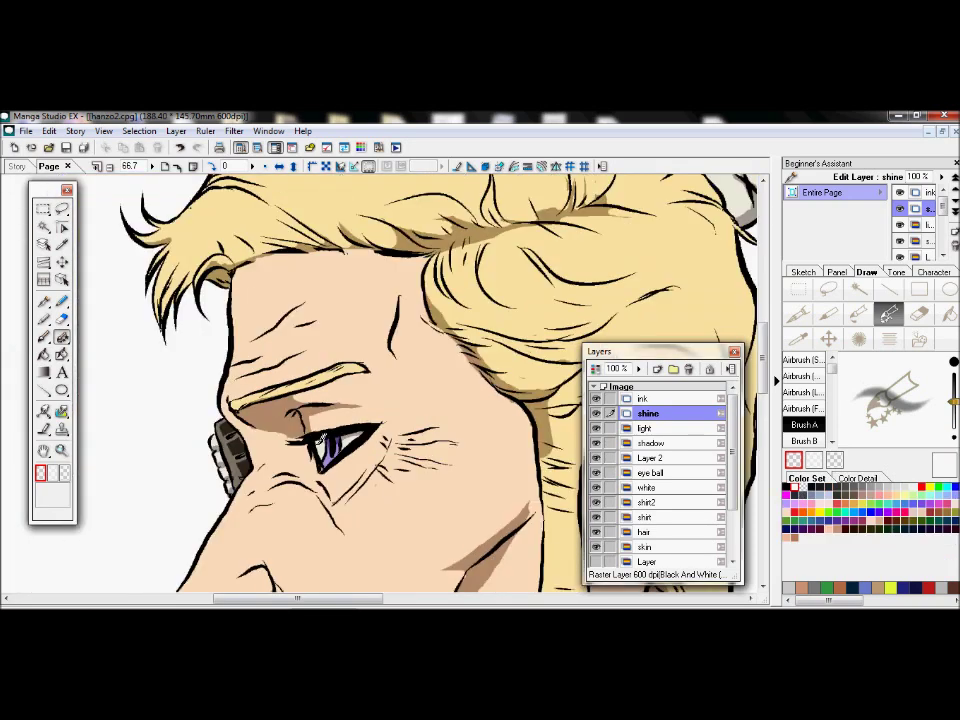
# Move the shine layer above the ink layer and change its colour model to 32-bit colour.
pyautogui.moveTo(653, 410); pyautogui.dragTo(630, 396)
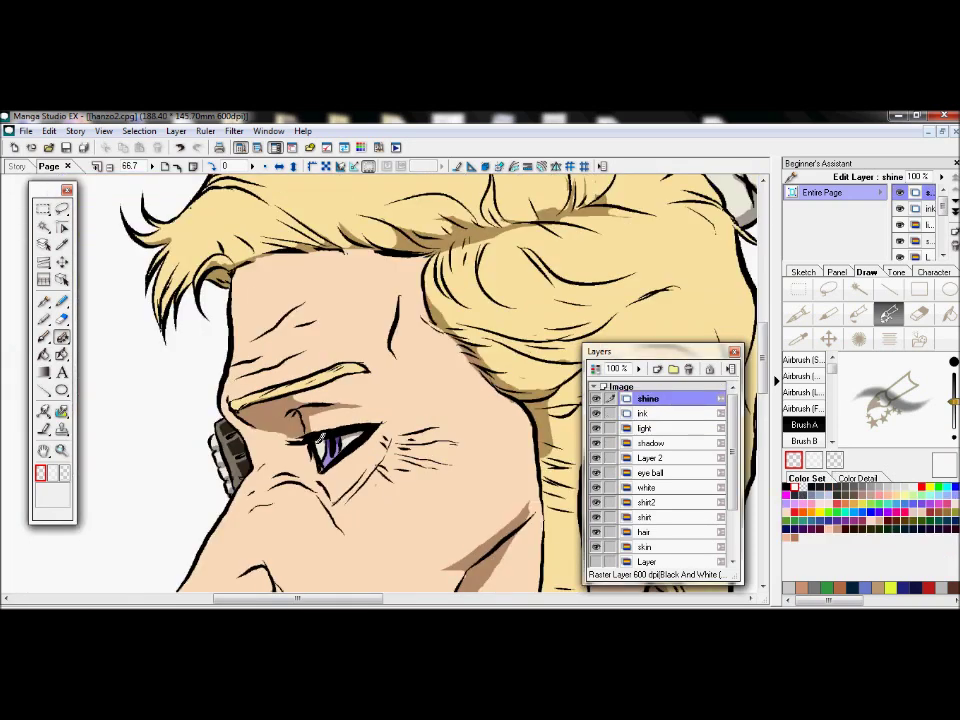
pyautogui.click(849, 479)
pyautogui.click(812, 479)
pyautogui.doubleClick(627, 399)
pyautogui.click(466, 367)
pyautogui.click(468, 402)
pyautogui.click(525, 460)
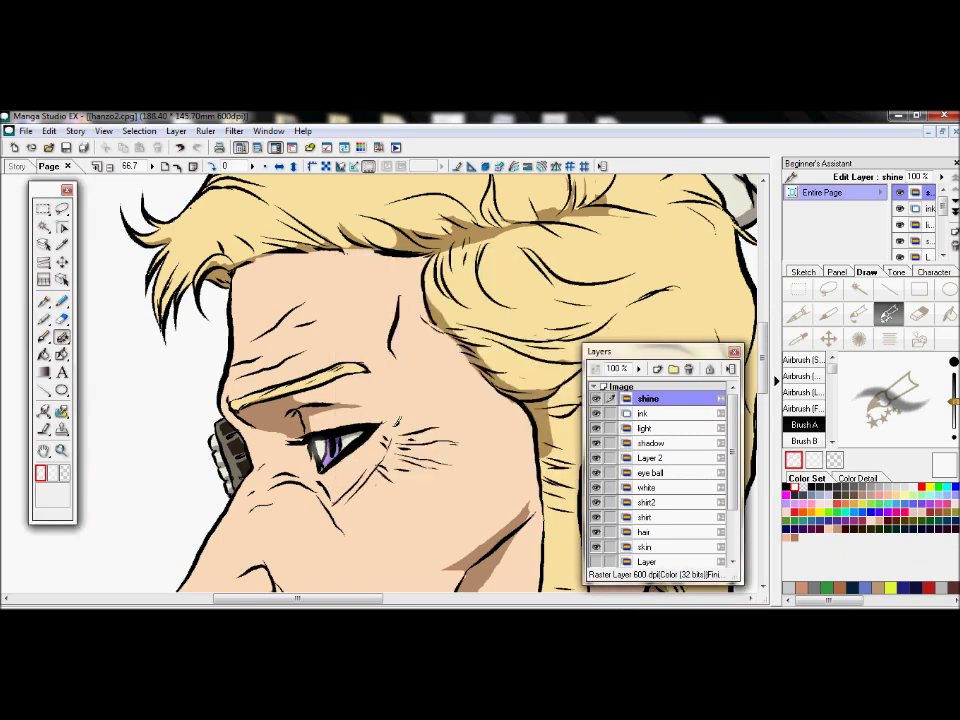
# Shrink Brush A further and dab a white highlight onto the iris on the shine layer.
pyautogui.click(954, 409)
pyautogui.click(320, 447)
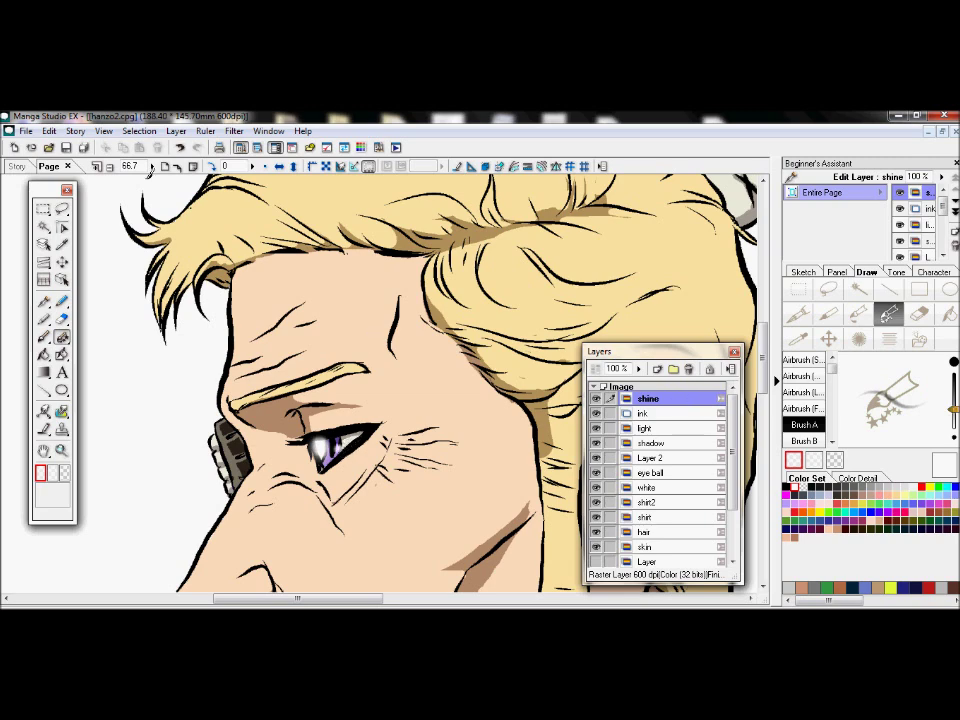
pyautogui.click(110, 167)
pyautogui.click(97, 168)
pyautogui.scroll(-2, 486, 347)
# Erase the first eye highlight and paint a short white shine stroke down the front of the iris.
pyautogui.press('e')
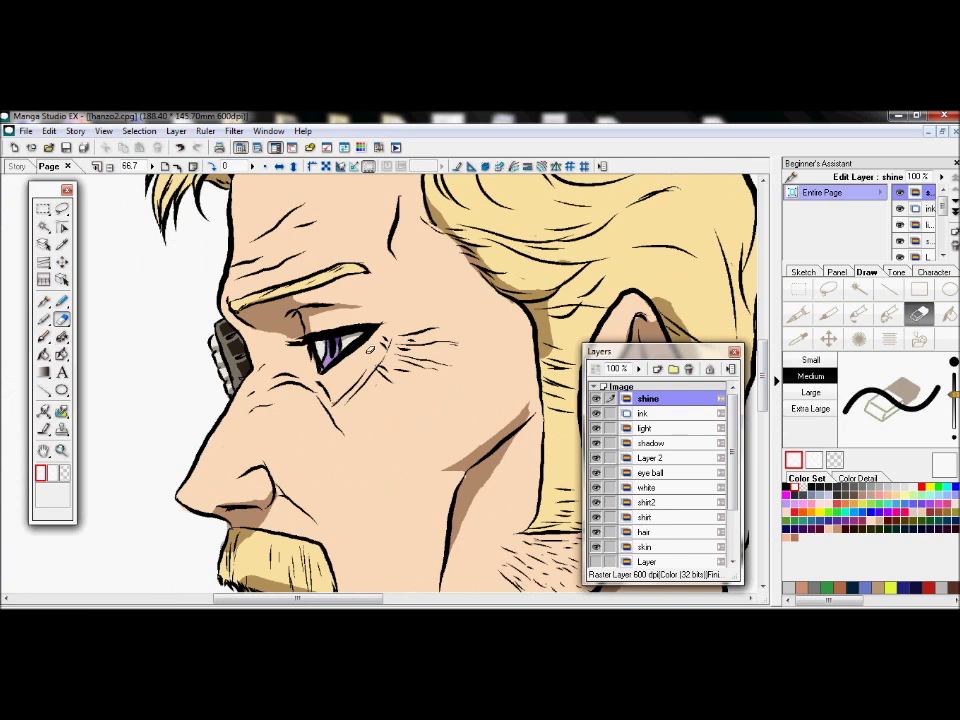
pyautogui.click(857, 313)
pyautogui.click(888, 313)
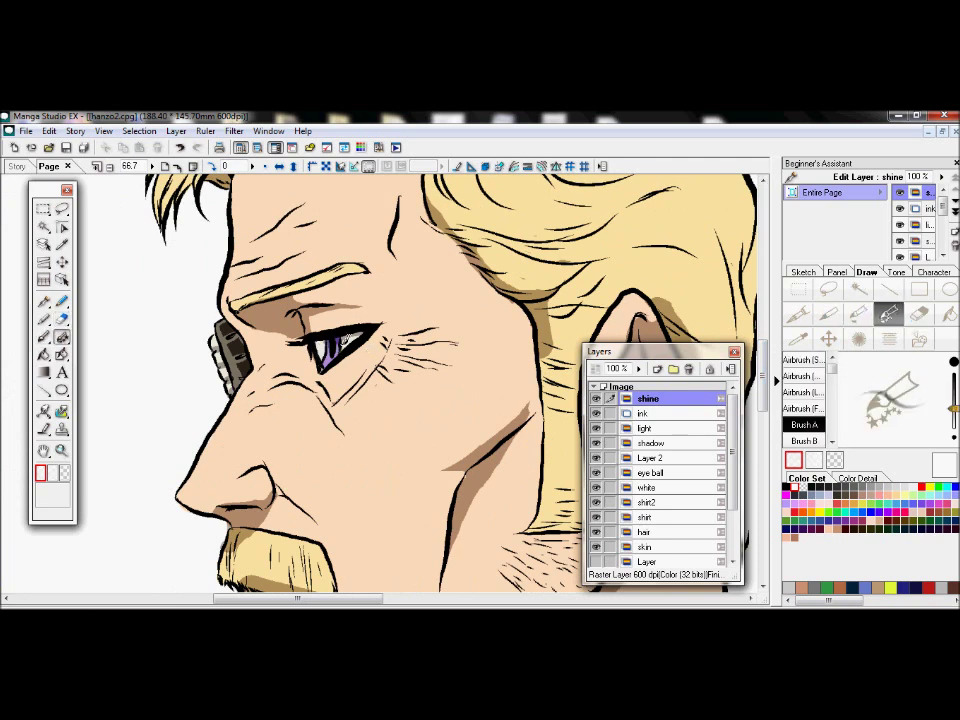
pyautogui.moveTo(322, 338); pyautogui.dragTo(321, 357)
pyautogui.click(110, 166)
pyautogui.click(110, 166)
pyautogui.click(110, 166)
pyautogui.moveTo(761, 353); pyautogui.dragTo(757, 379)
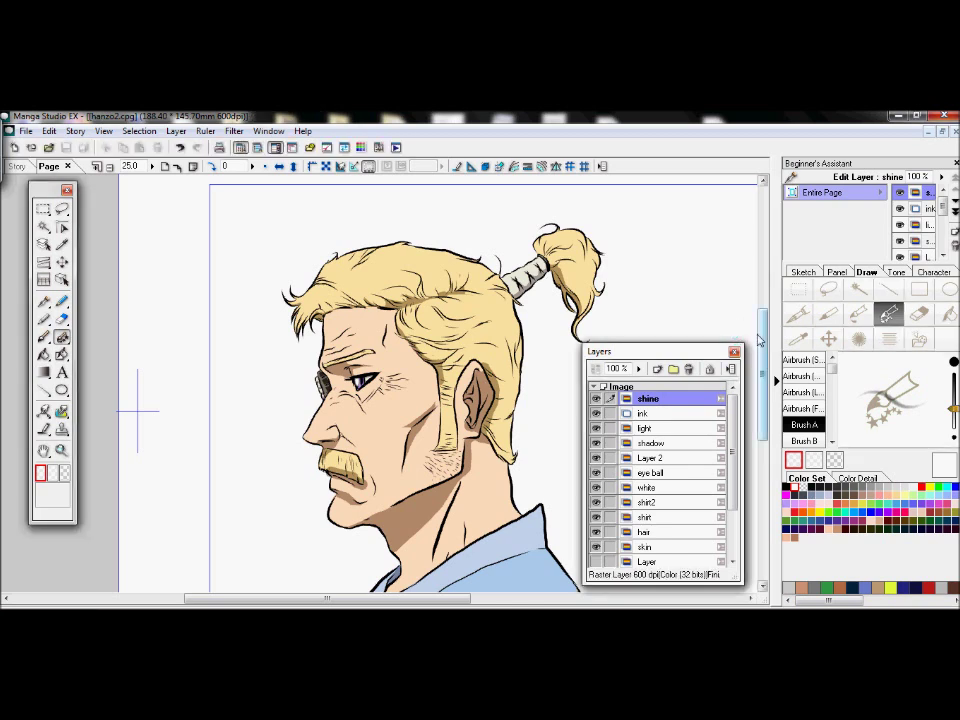
pyautogui.moveTo(763, 346)
pyautogui.mouseDown()
pyautogui.moveTo(763, 367)
pyautogui.moveTo(756, 333)
pyautogui.mouseUp()
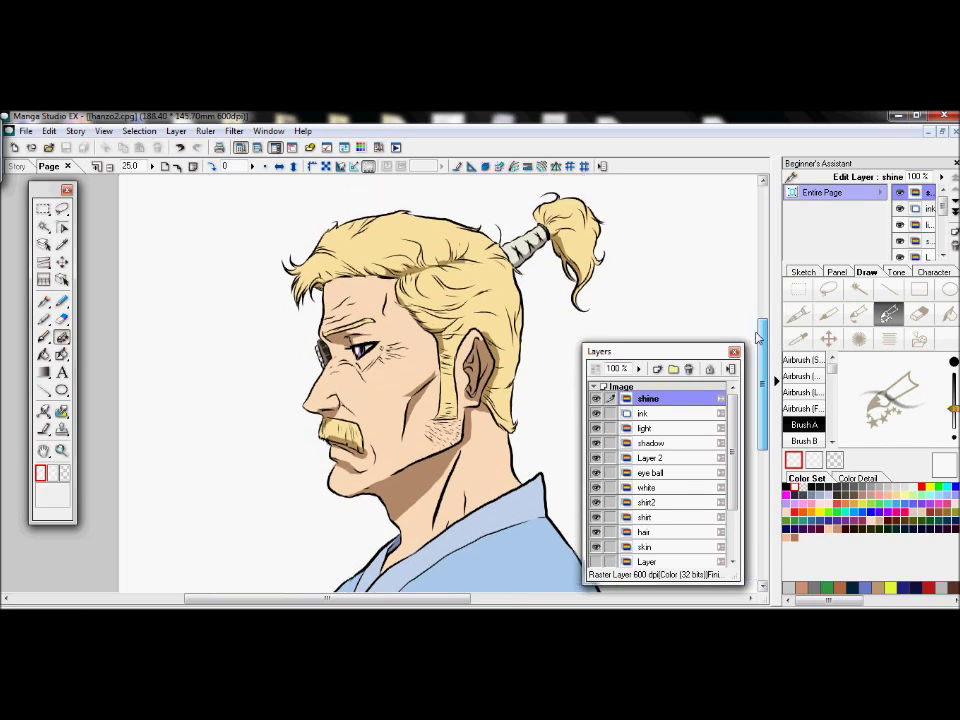